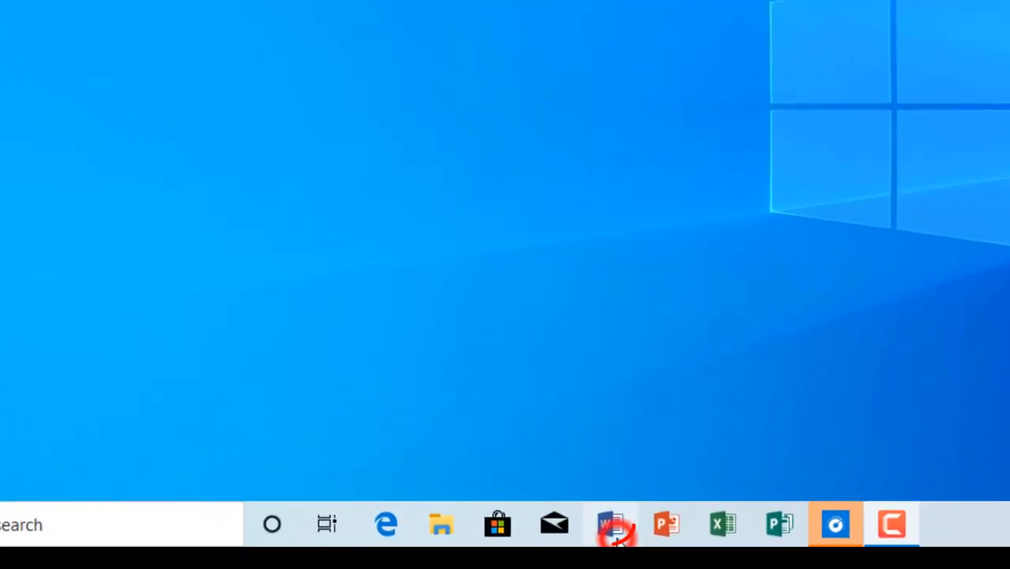
- Start a blank Word document and draw a Wave shape across the full width of the page's upper edge
click(615, 529)
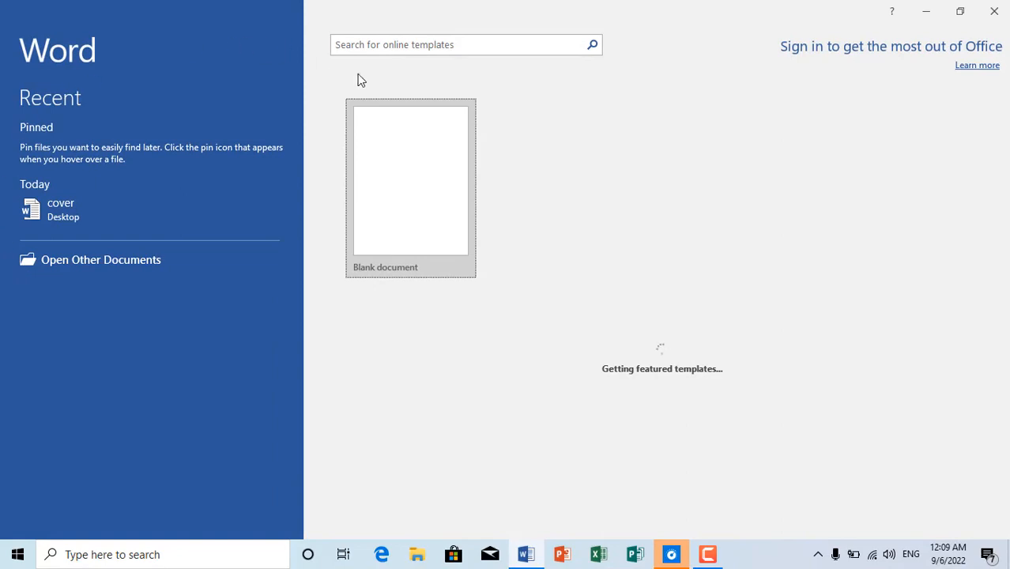
click(421, 207)
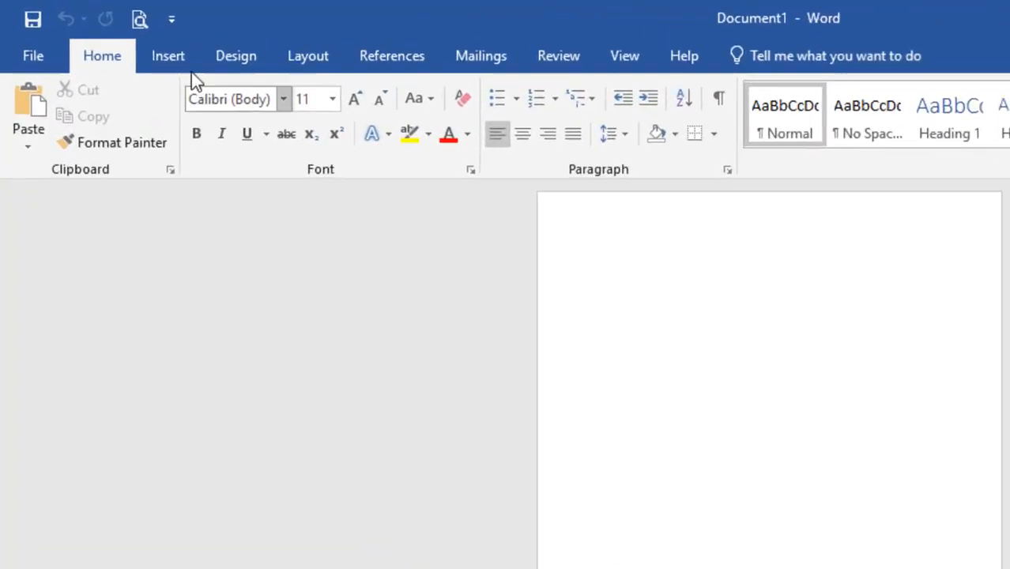
click(225, 87)
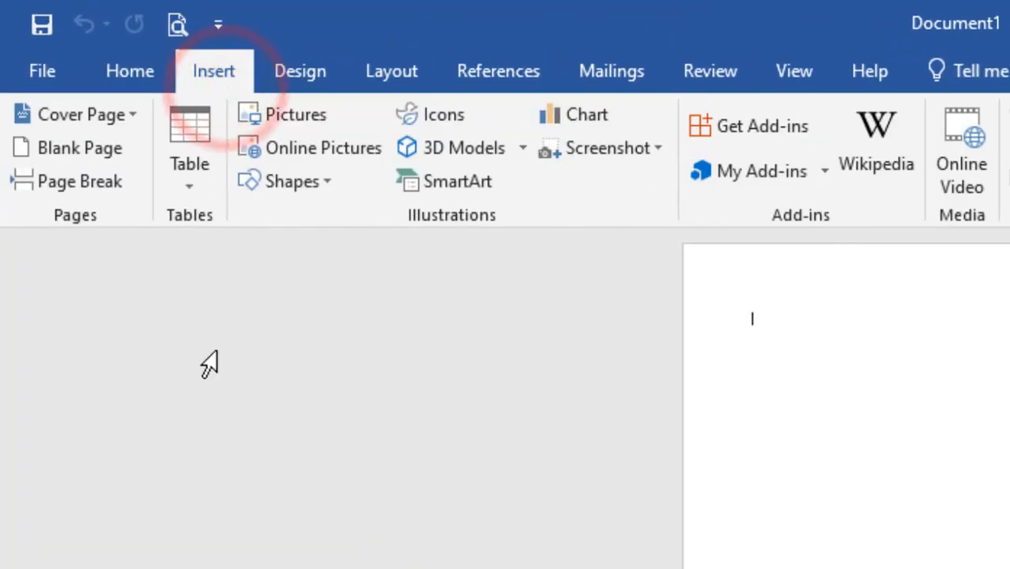
click(328, 187)
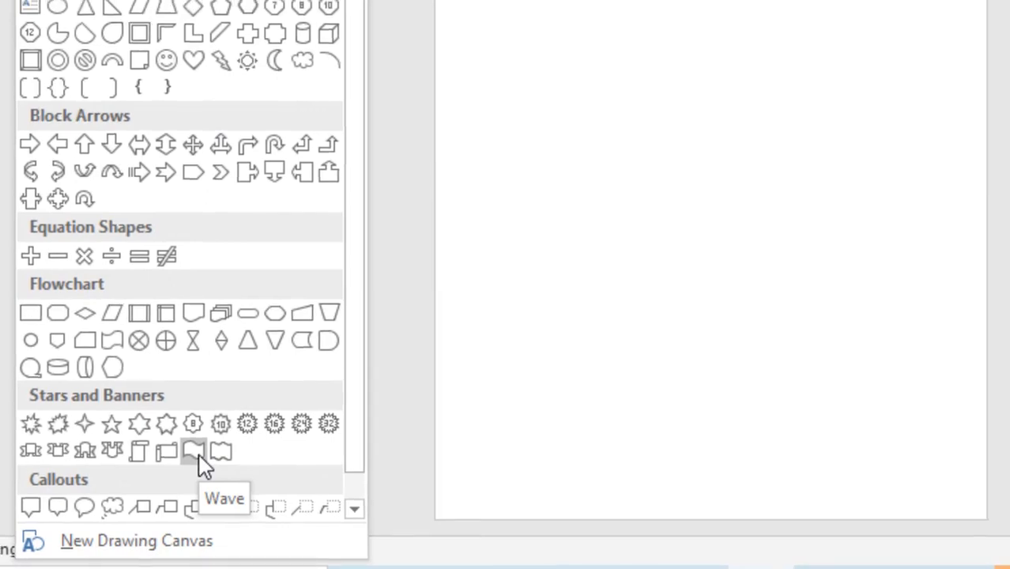
click(196, 452)
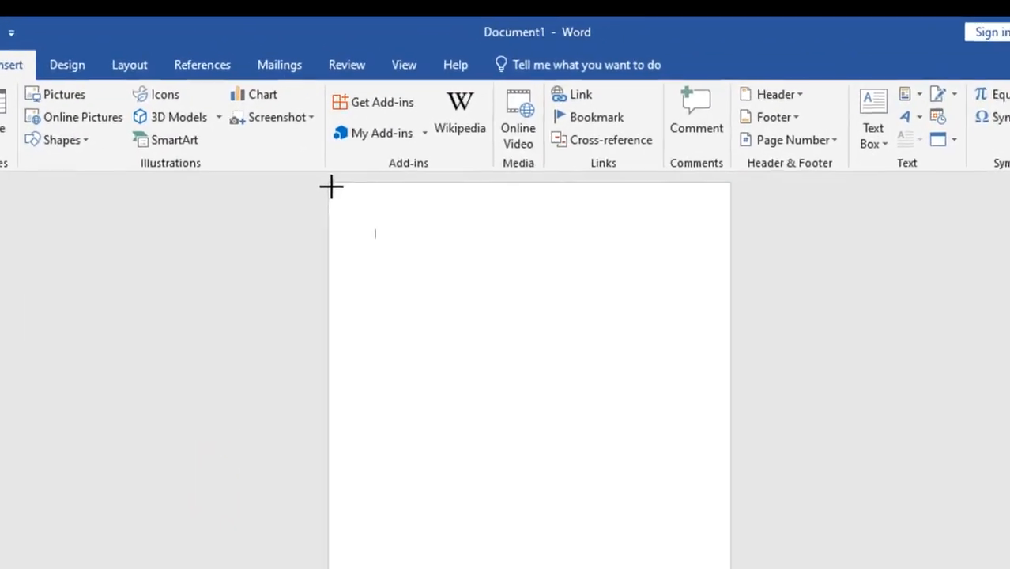
mouse_move(329, 185)
mouse_down()
mouse_move(424, 252)
mouse_move(750, 317)
mouse_move(765, 341)
mouse_up()
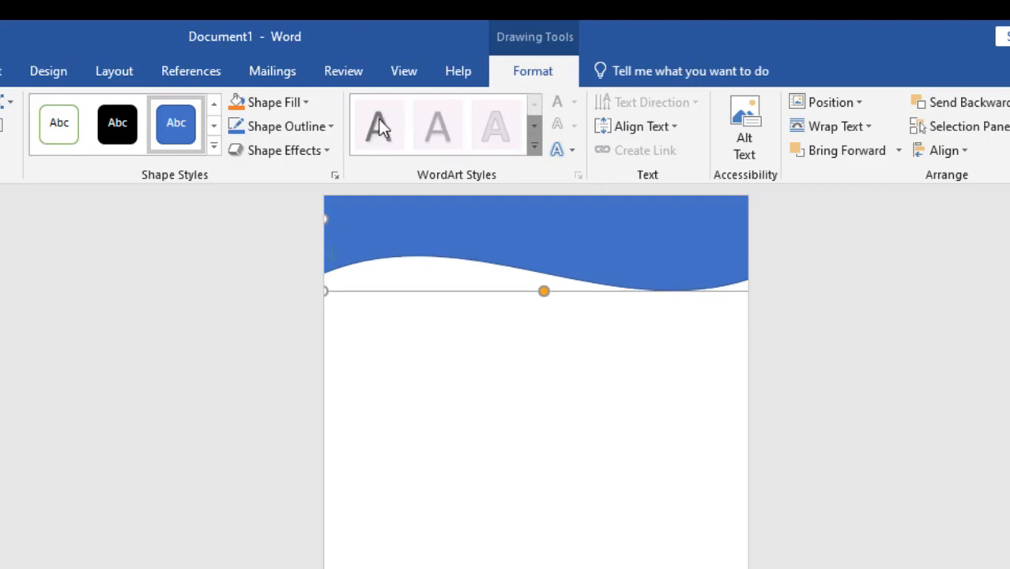
- Fill the wave with a light blue theme color and remove its outline
click(306, 106)
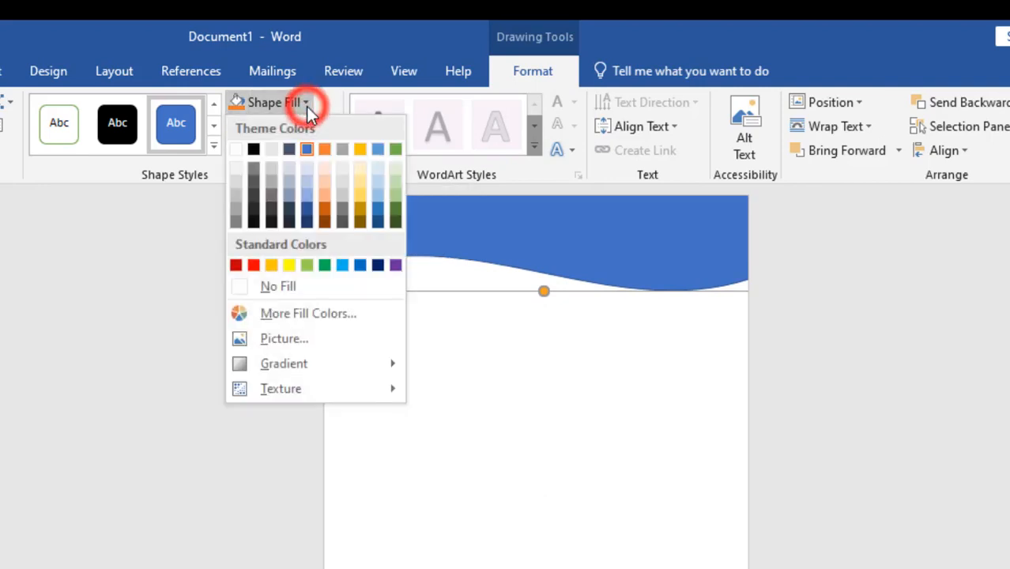
click(376, 183)
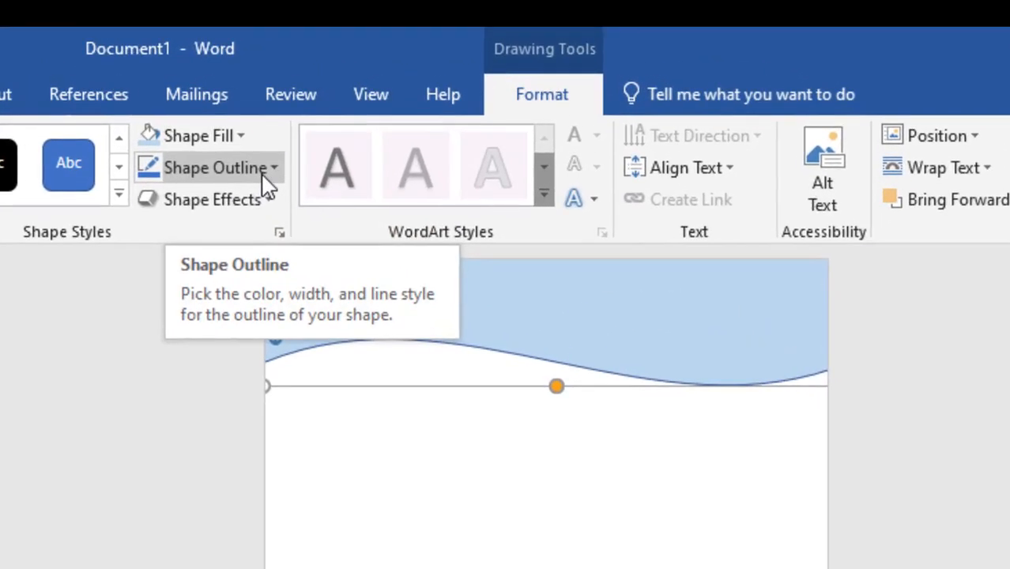
click(264, 173)
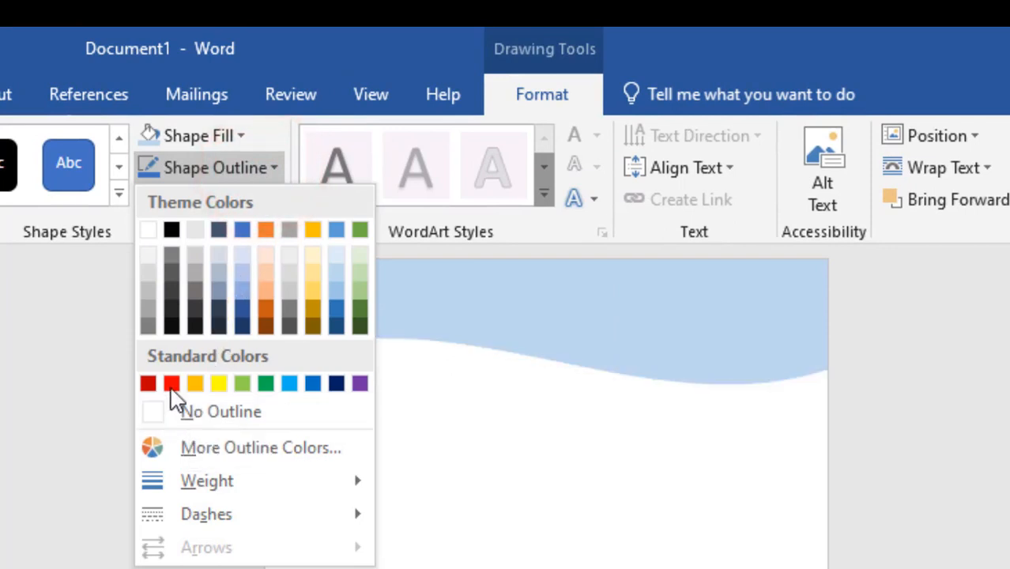
click(221, 413)
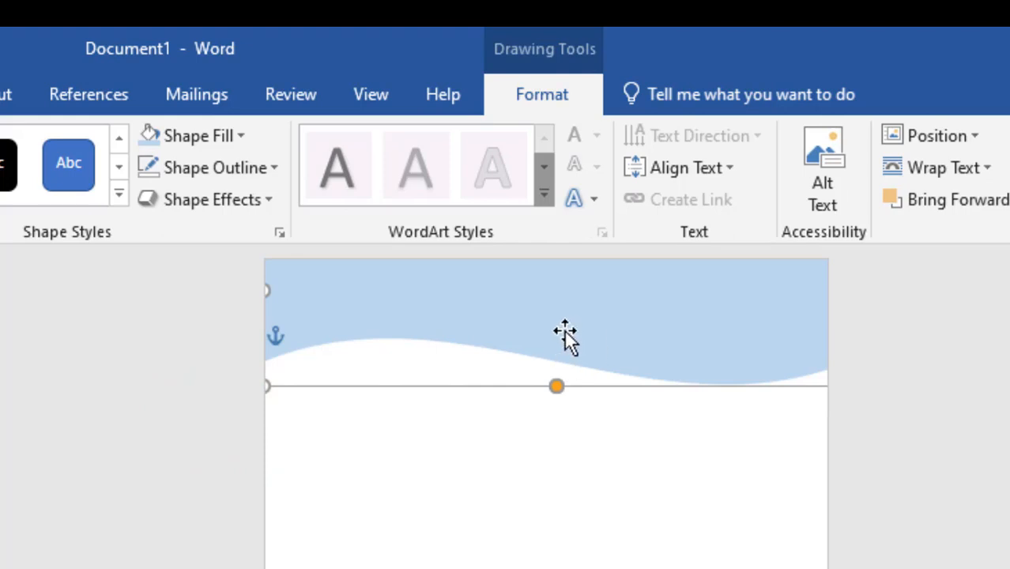
- Duplicate the light blue wave slightly lower on the page and fill the copy with standard red
drag(564, 329, 593, 324)
drag(610, 321, 611, 319)
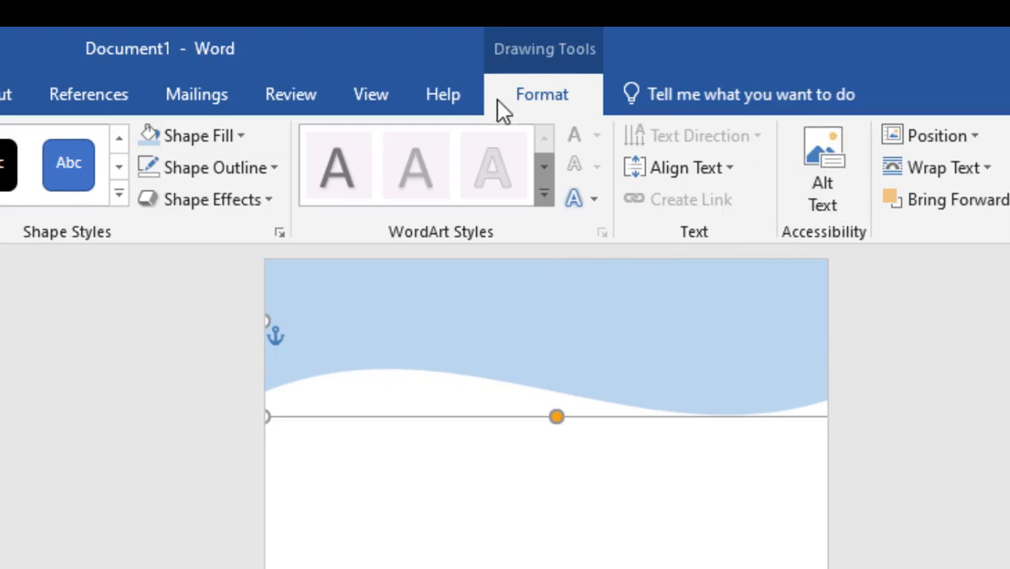
click(242, 136)
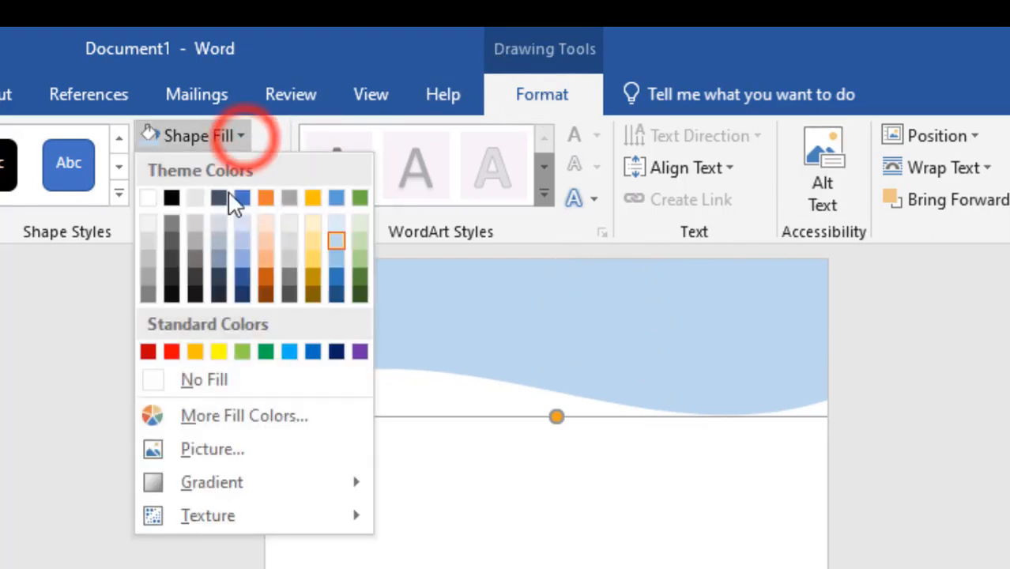
click(172, 351)
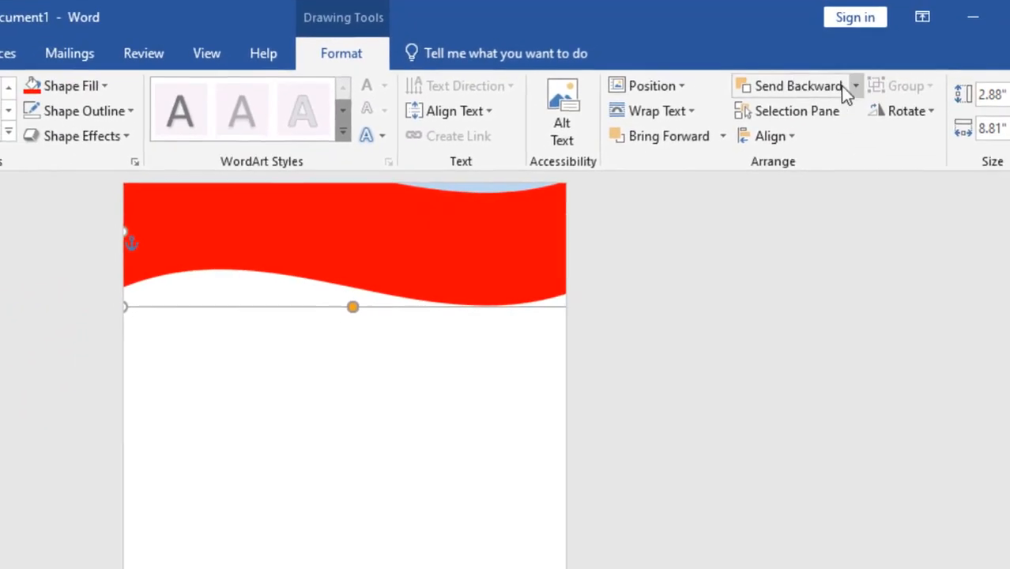
- Send the red wave behind the light blue one and move it up to leave a thin red band
click(807, 93)
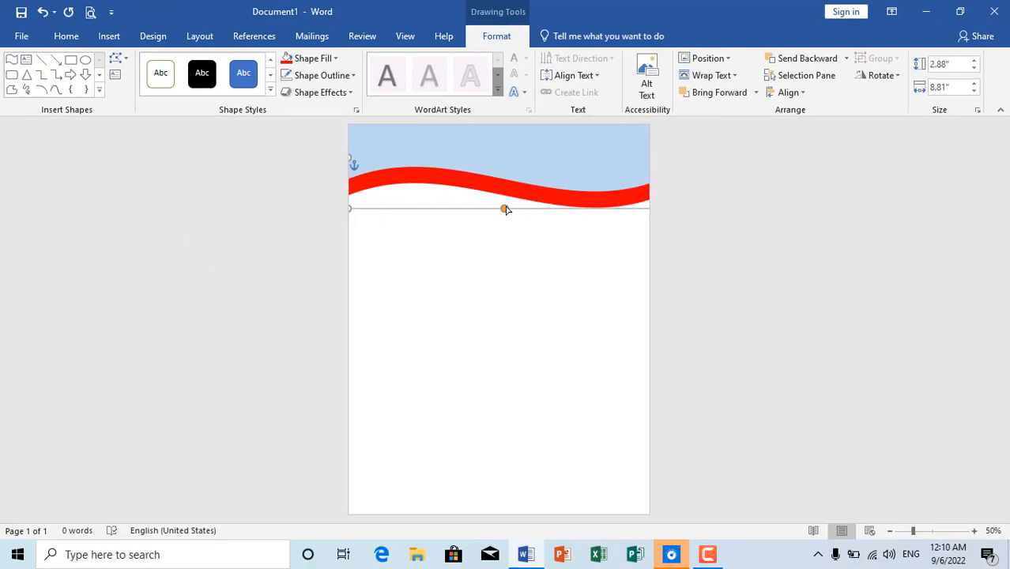
drag(506, 212, 515, 205)
click(756, 190)
- Change the fill of the front light blue wave to standard blue
click(631, 167)
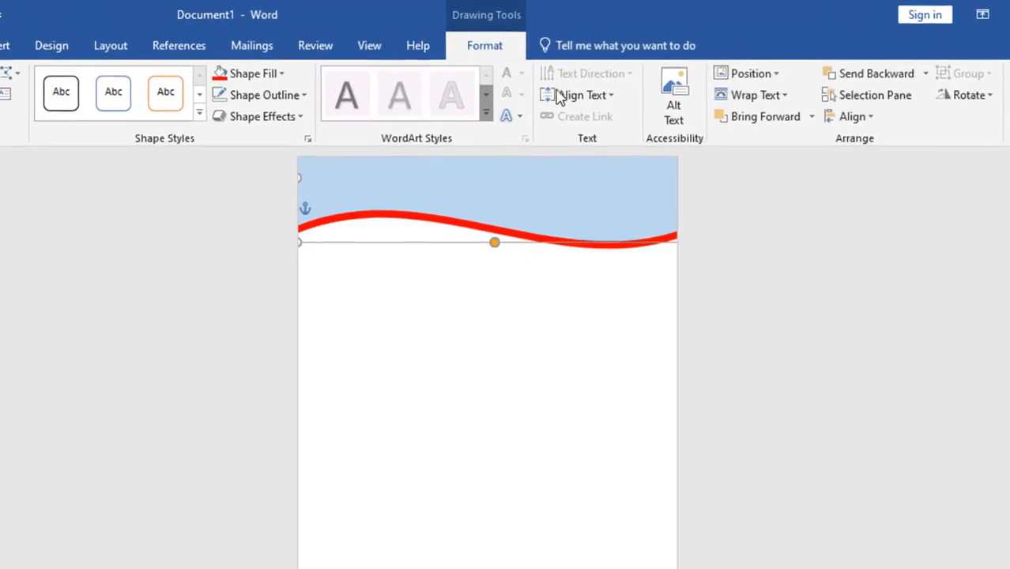
click(281, 75)
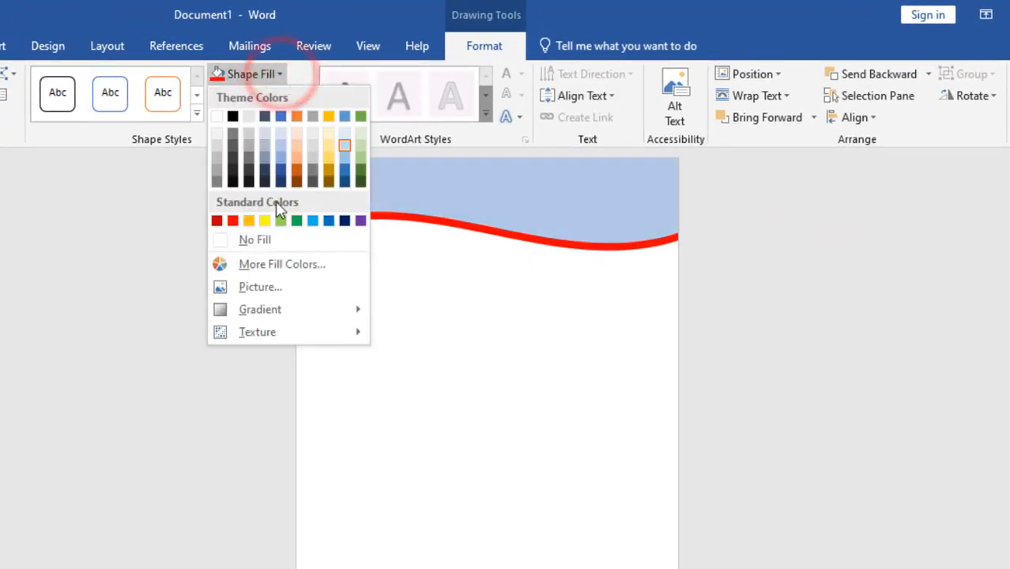
click(330, 224)
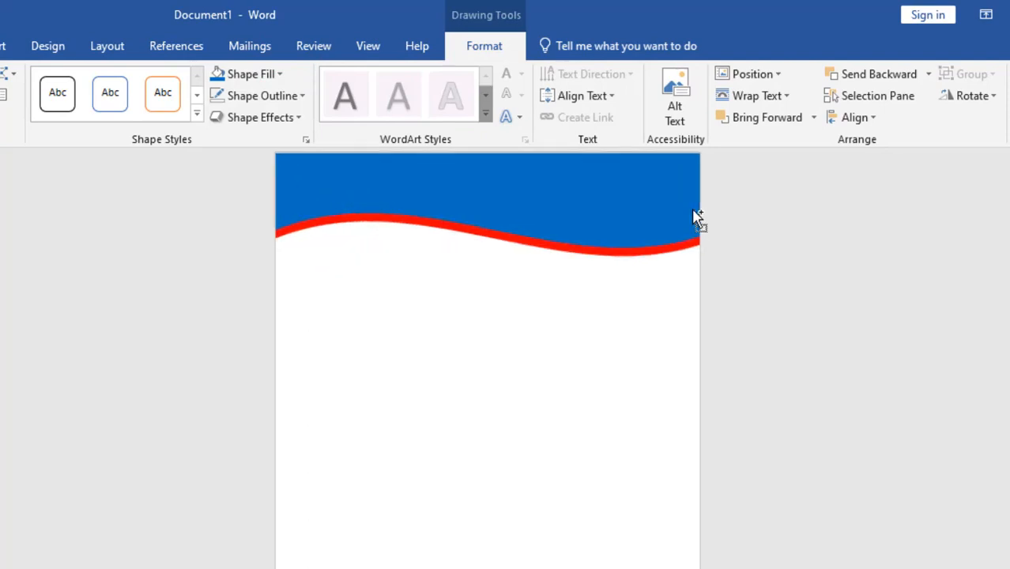
scroll(695, 217, up, 1)
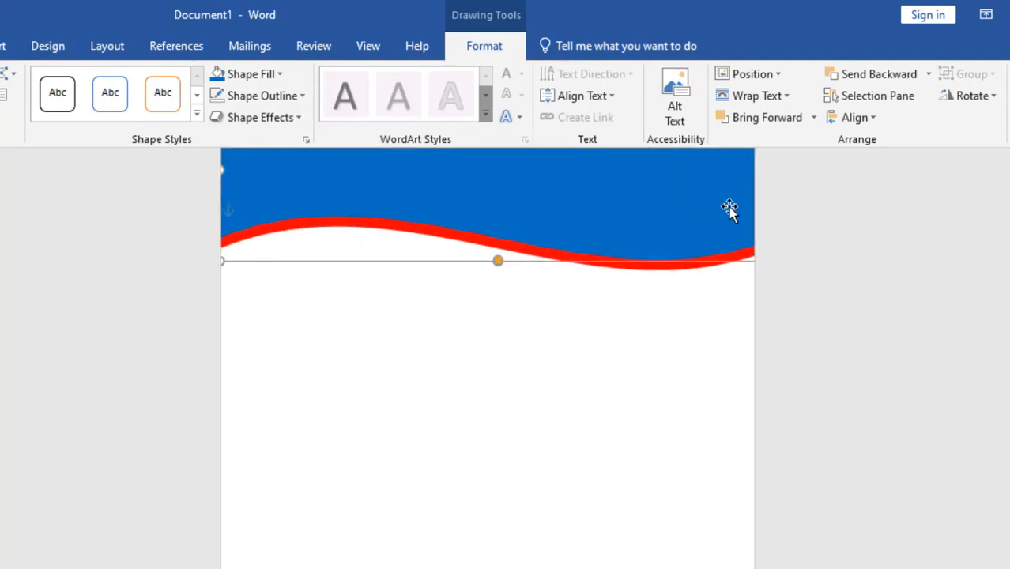
scroll(729, 209, up, 1)
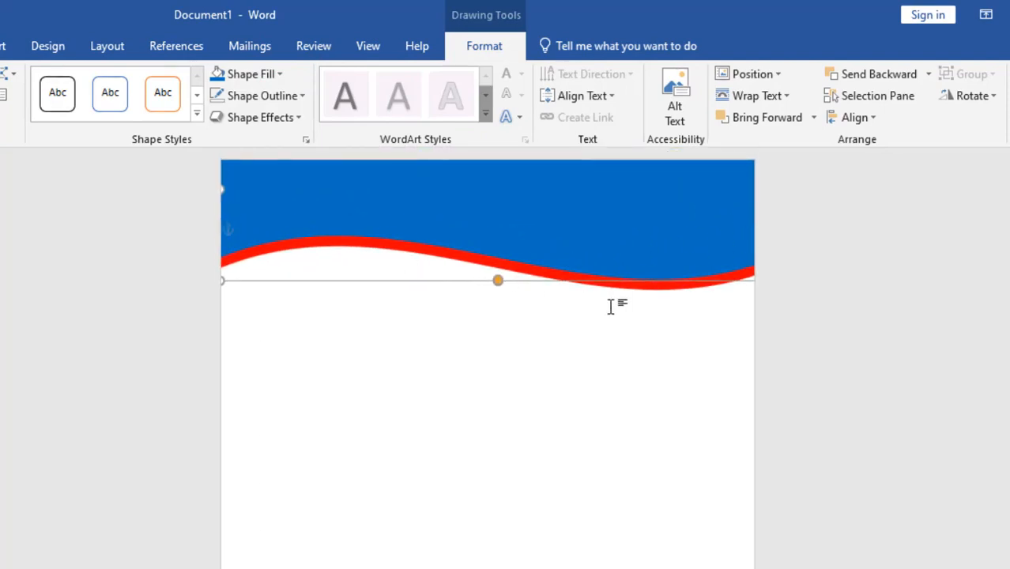
drag(656, 289, 657, 288)
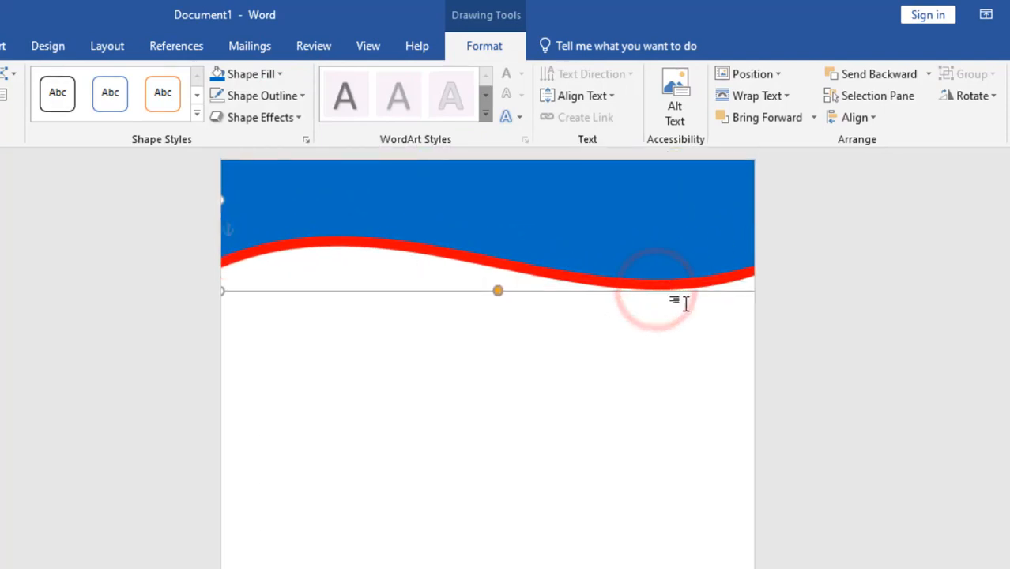
scroll(810, 292, down, 1)
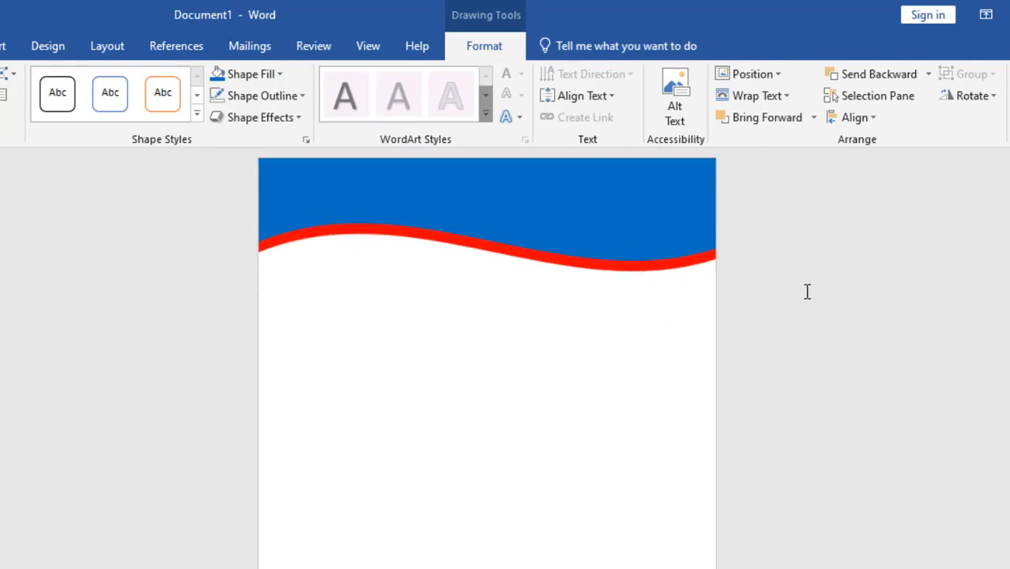
scroll(812, 299, down, 2)
scroll(726, 340, down, 1)
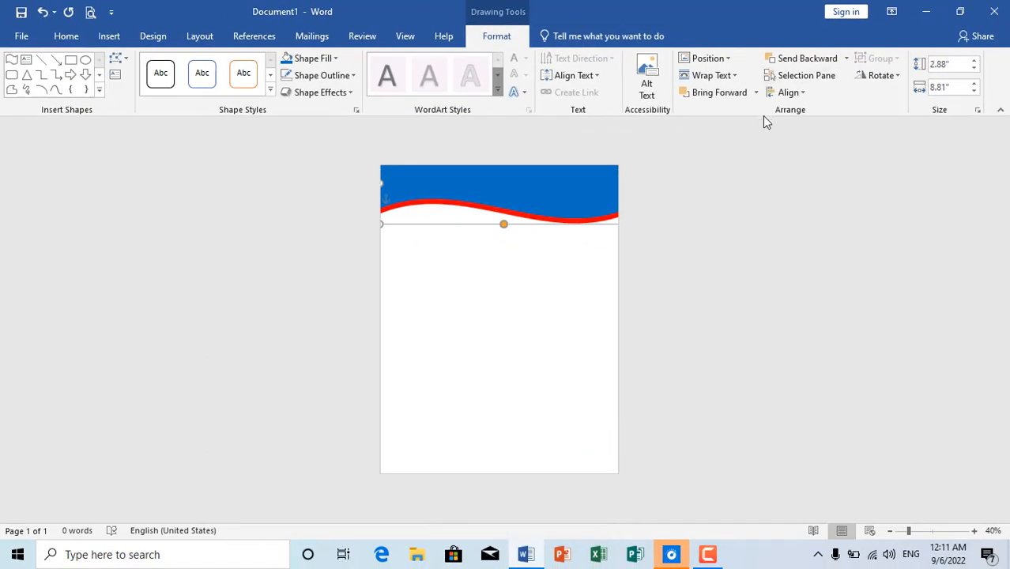
- Copy the 759px-MoEYS_(Cambodia).svg emblem image from the desktop and paste it into the Word document below the waves
click(920, 23)
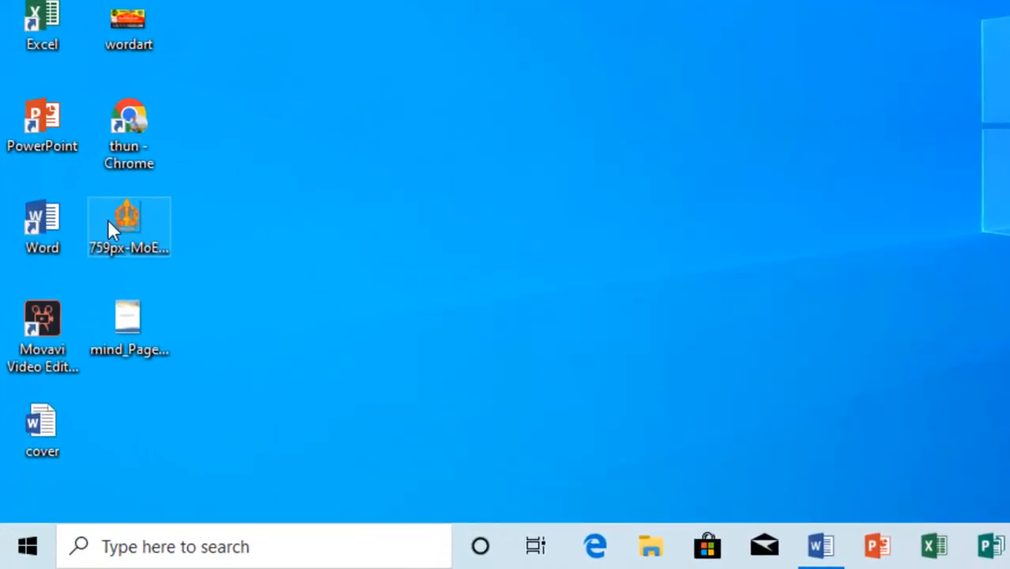
right_click(108, 219)
click(191, 391)
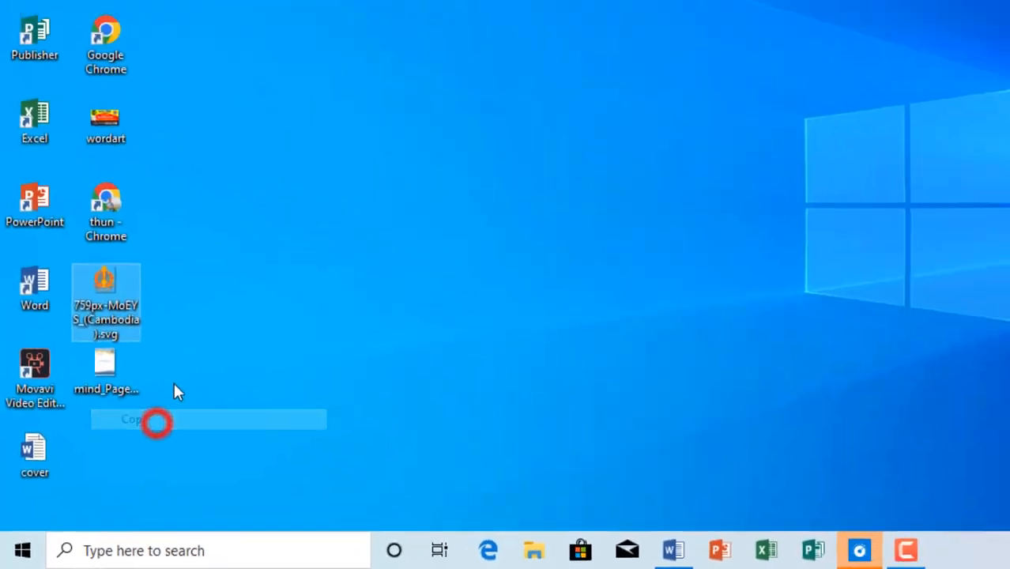
click(524, 553)
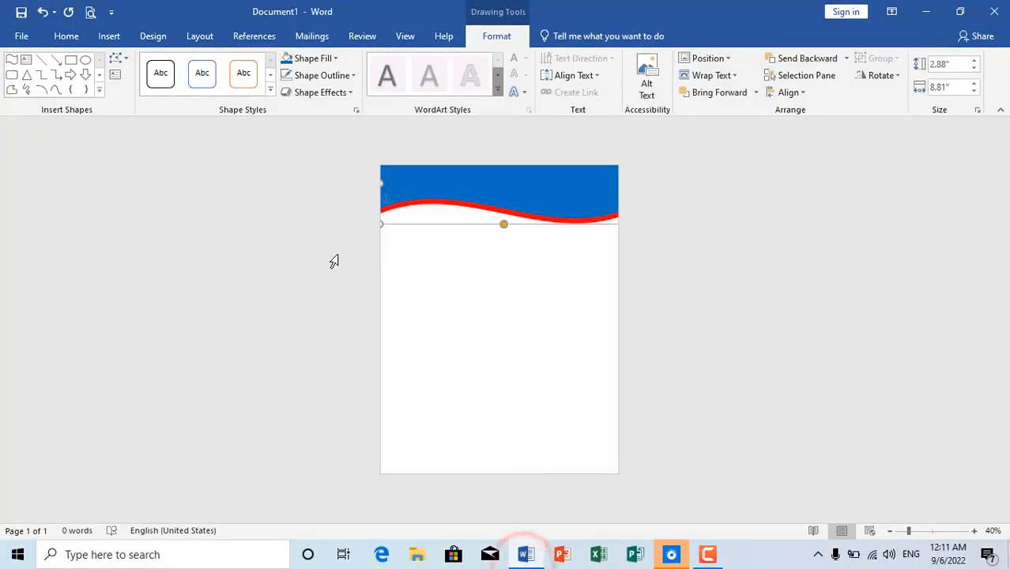
right_click(412, 285)
click(445, 351)
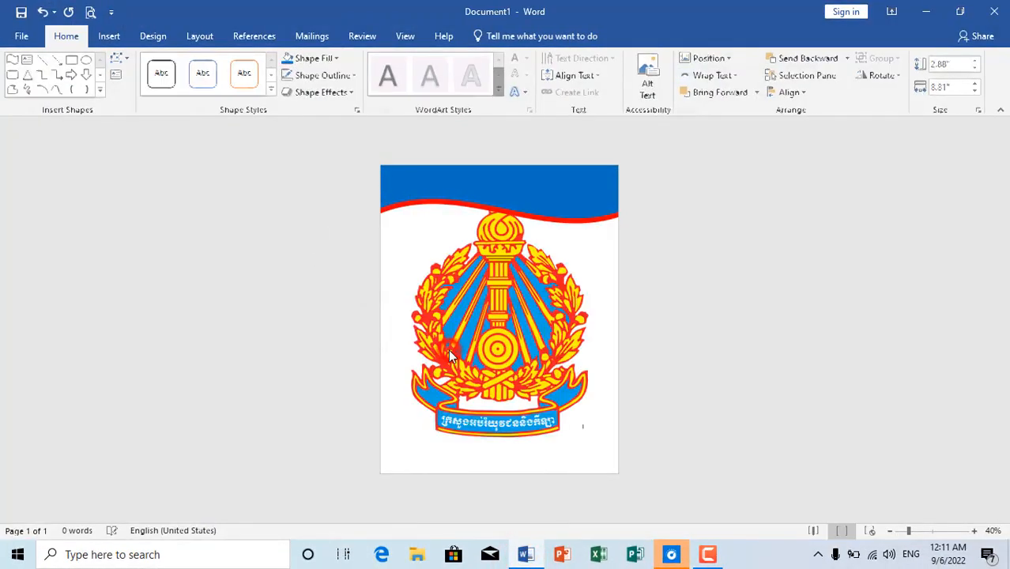
- Shrink the pasted emblem proportionally to about 2.33" high by 1.73" wide
click(507, 389)
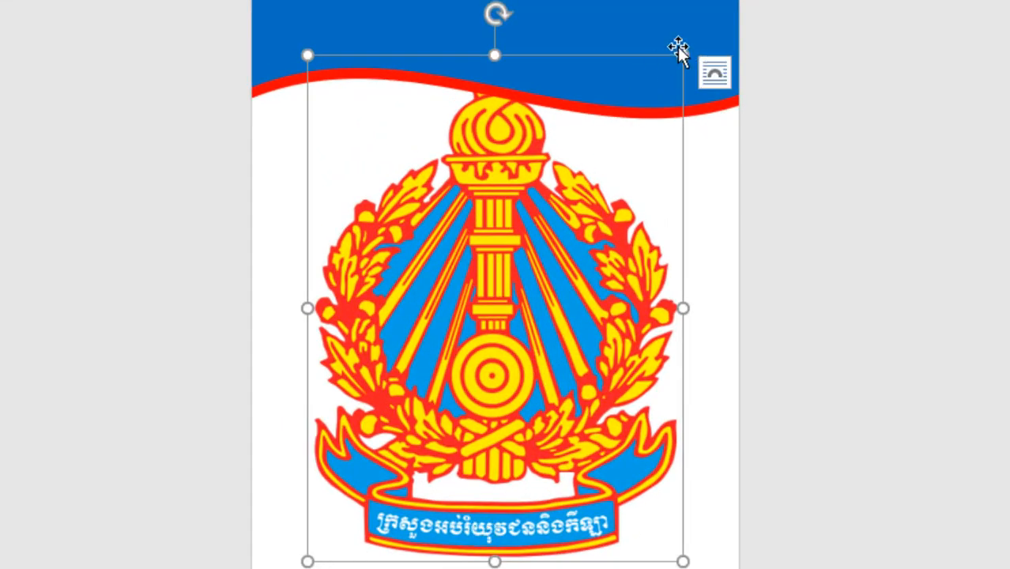
drag(683, 54, 520, 151)
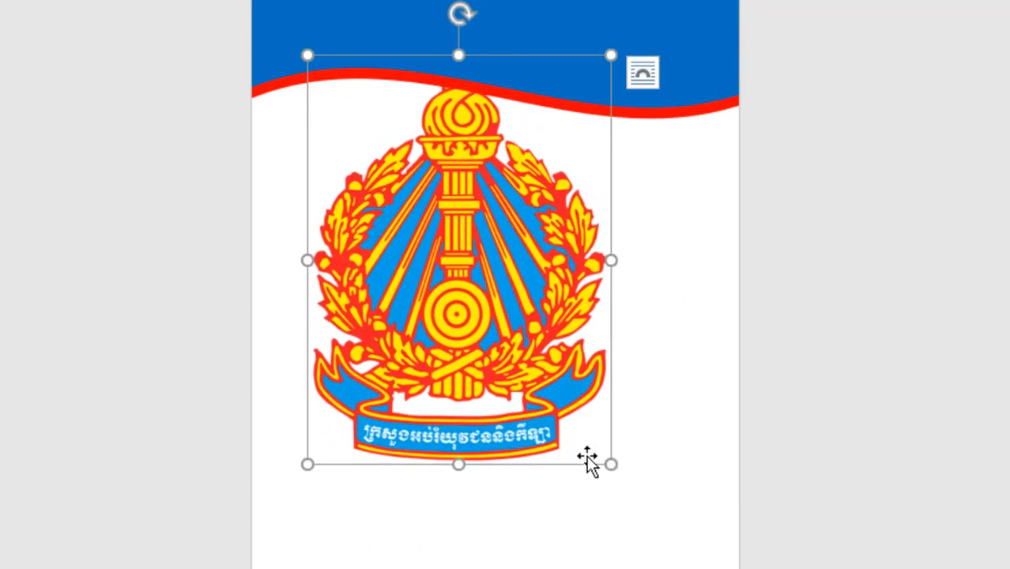
drag(611, 462, 386, 192)
- Set the emblem's text wrapping to In Front of Text so it sits above the waves
scroll(331, 253, up, 5)
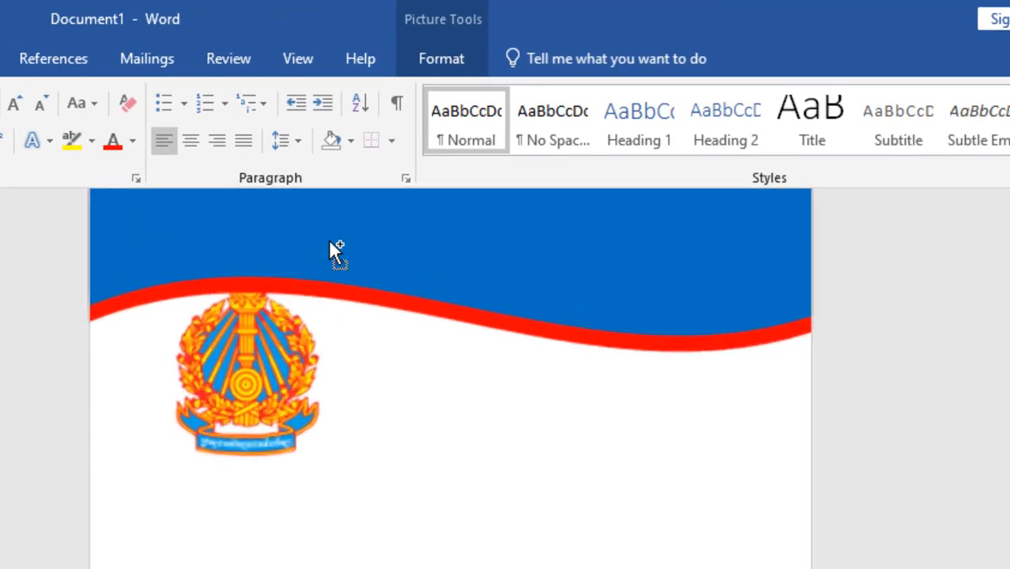
click(288, 564)
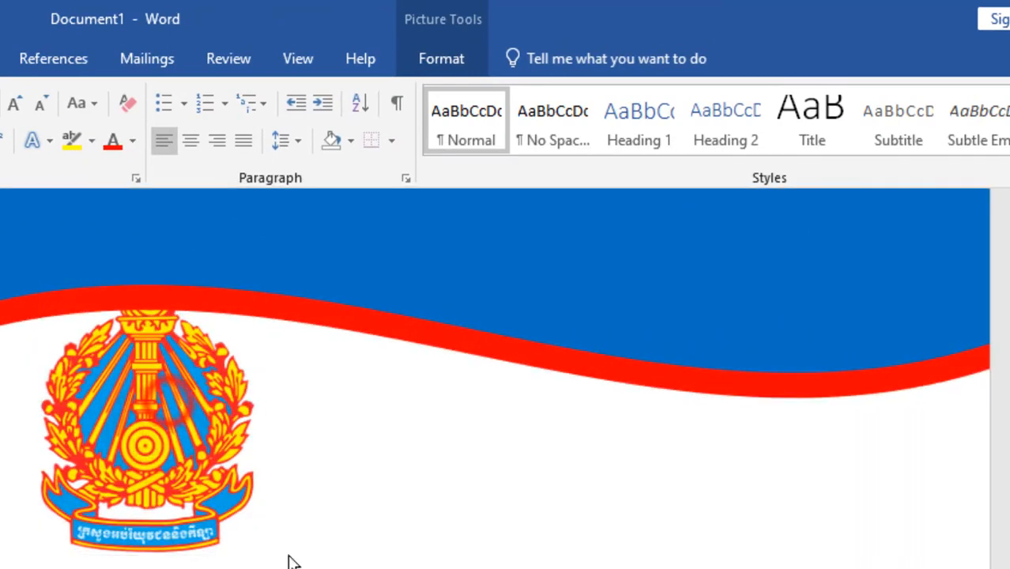
click(233, 460)
click(281, 558)
click(146, 462)
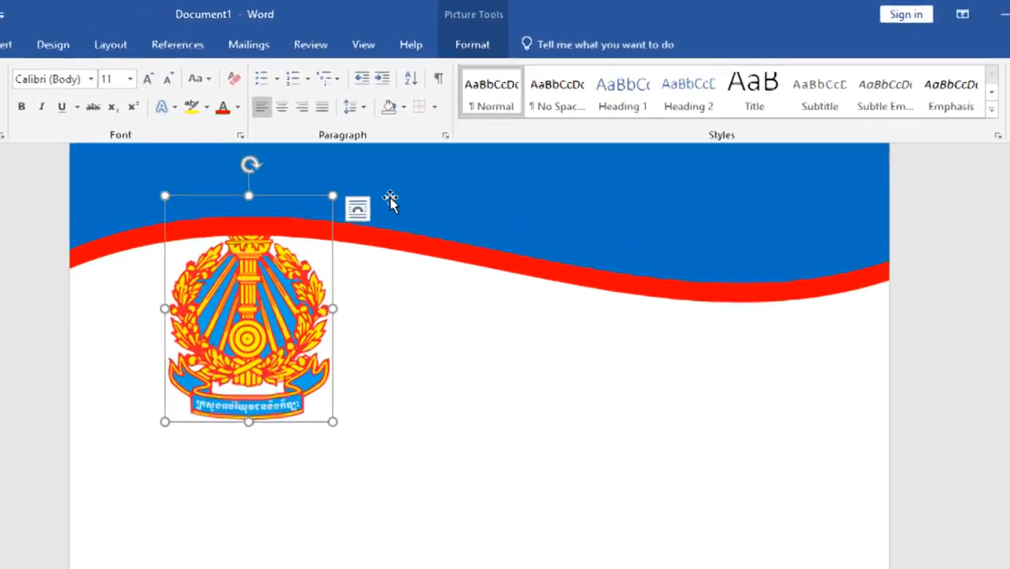
click(464, 47)
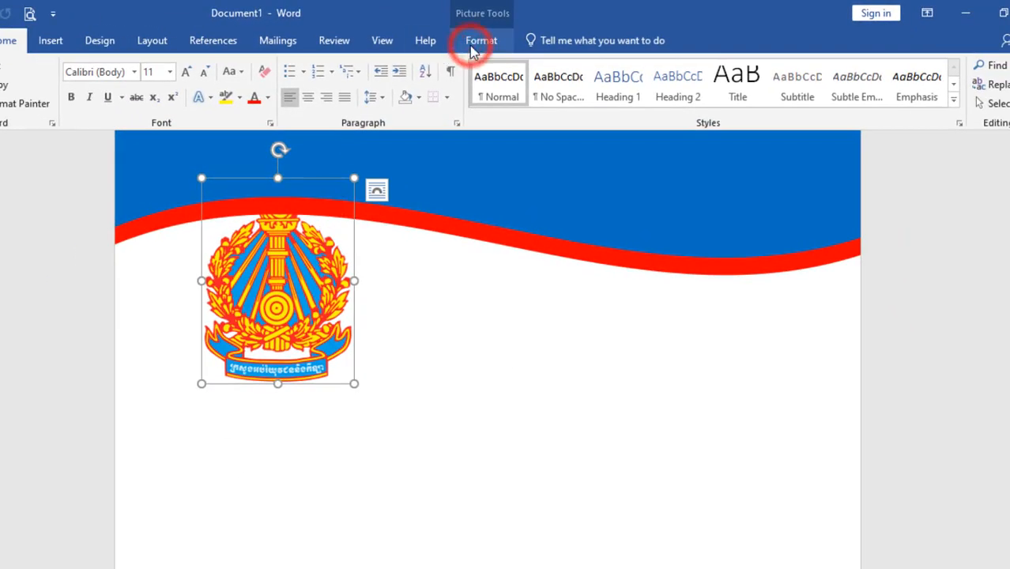
click(473, 46)
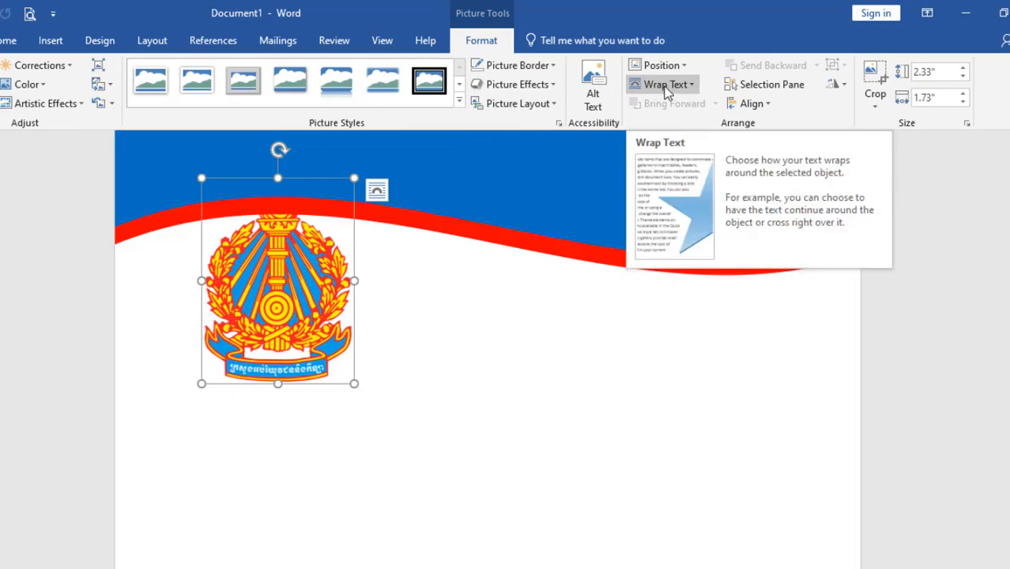
click(667, 84)
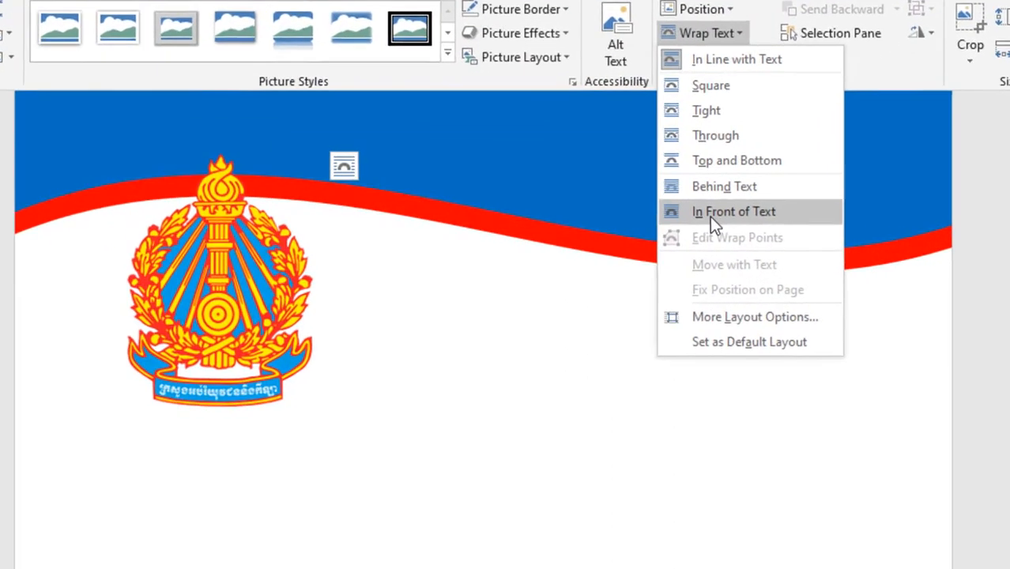
click(711, 215)
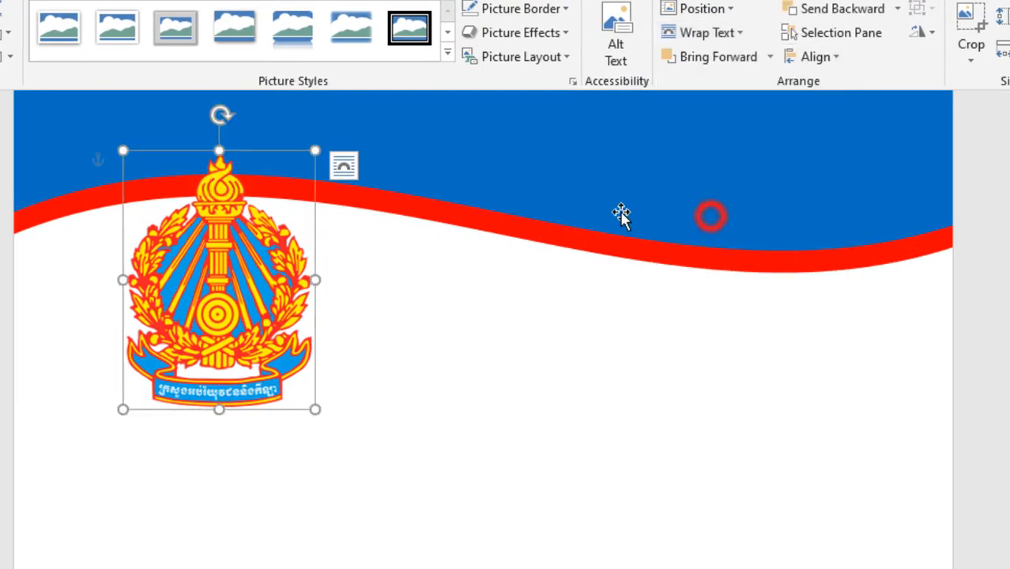
- Shrink the emblem proportionally and move it onto the blue wave near the page's upper-right corner, clear of the red band
drag(275, 312, 500, 304)
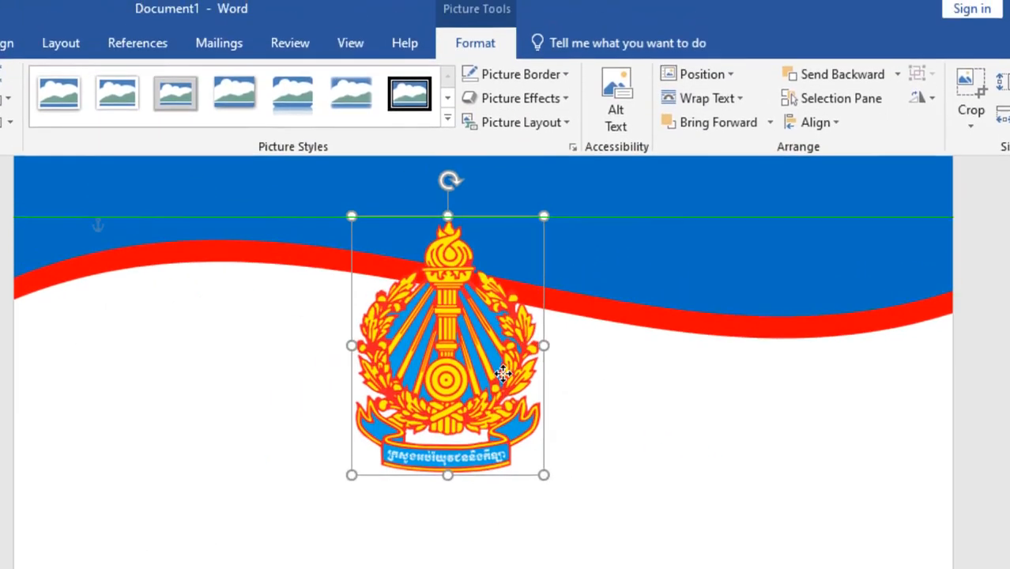
scroll(542, 261, up, 2)
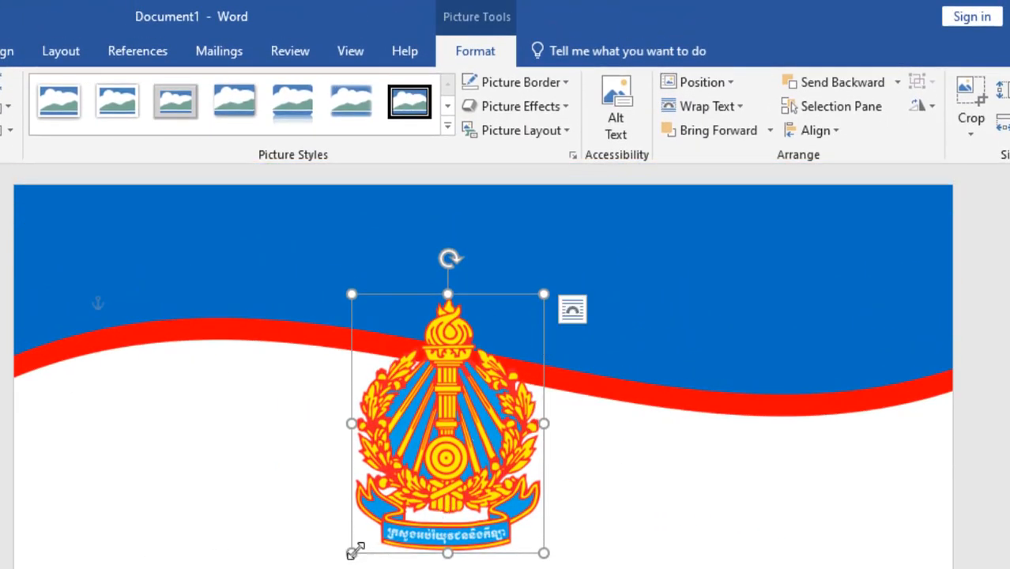
drag(352, 553, 423, 409)
drag(497, 379, 827, 293)
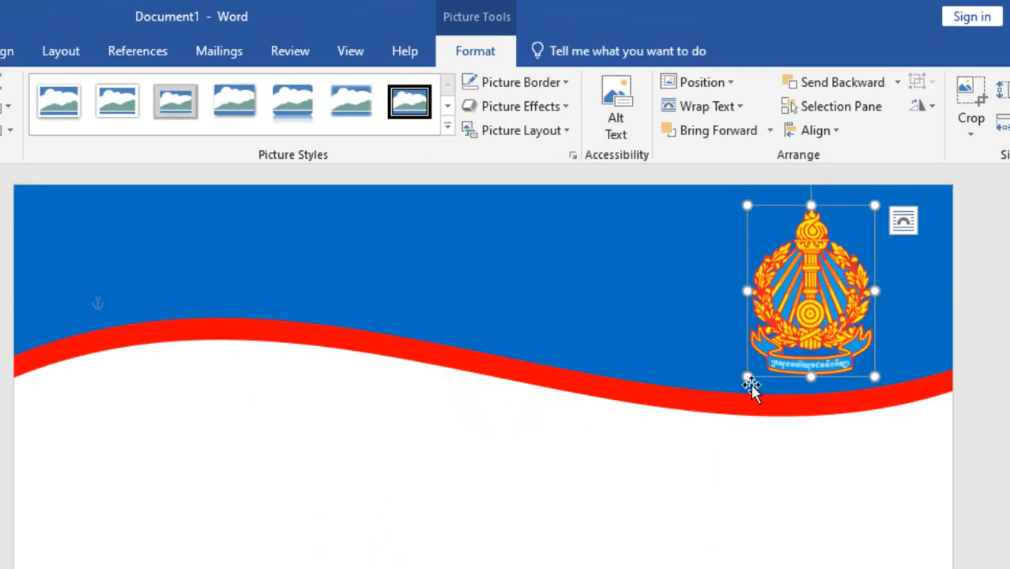
drag(748, 380, 756, 368)
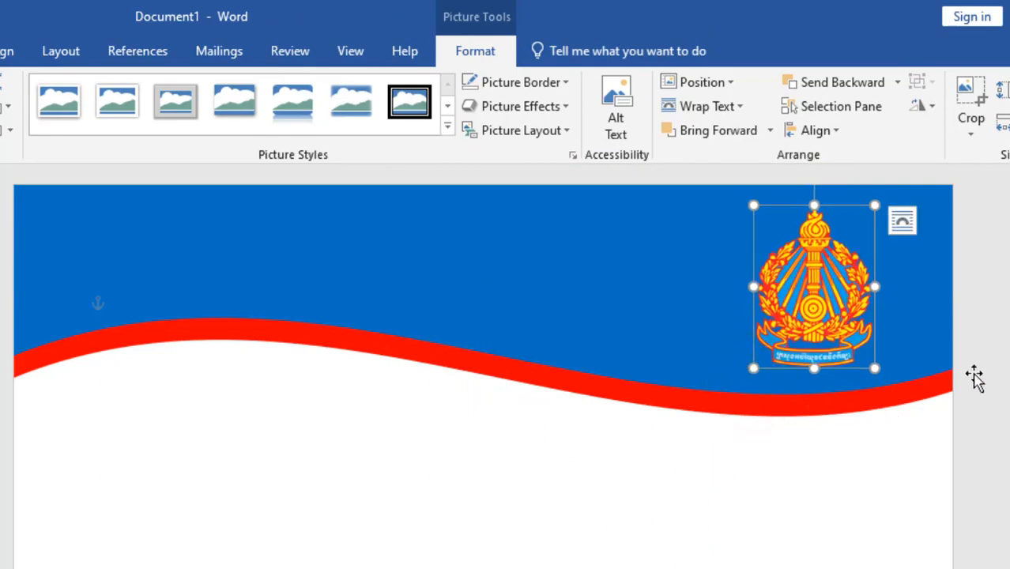
scroll(1003, 355, down, 1)
scroll(1001, 354, up, 1)
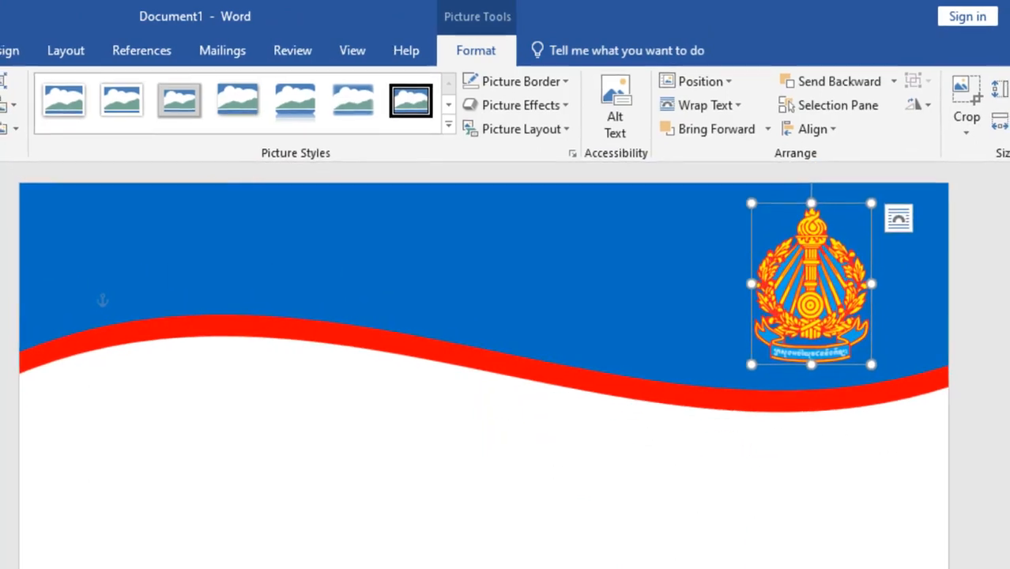
click(918, 325)
- Draw a text box on the white area just below the red wave near the page's left edge
scroll(858, 356, down, 2)
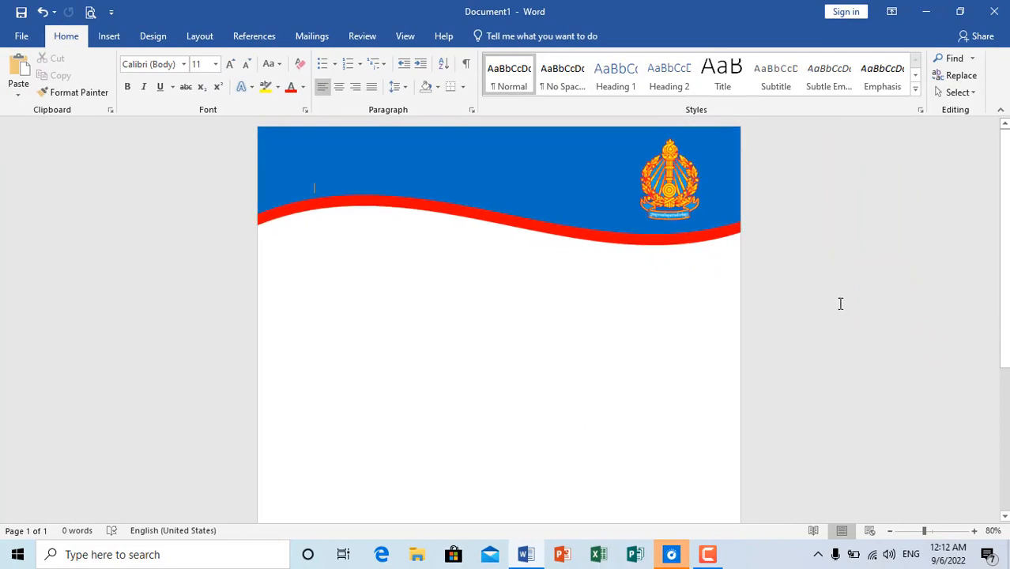
scroll(926, 354, down, 2)
scroll(811, 314, up, 1)
scroll(726, 291, down, 2)
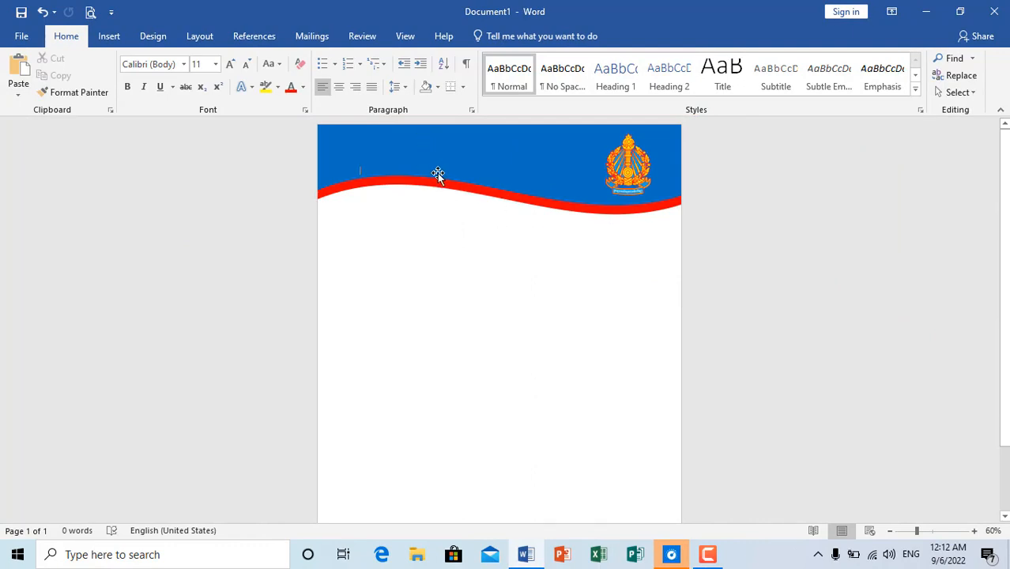
scroll(436, 170, up, 2)
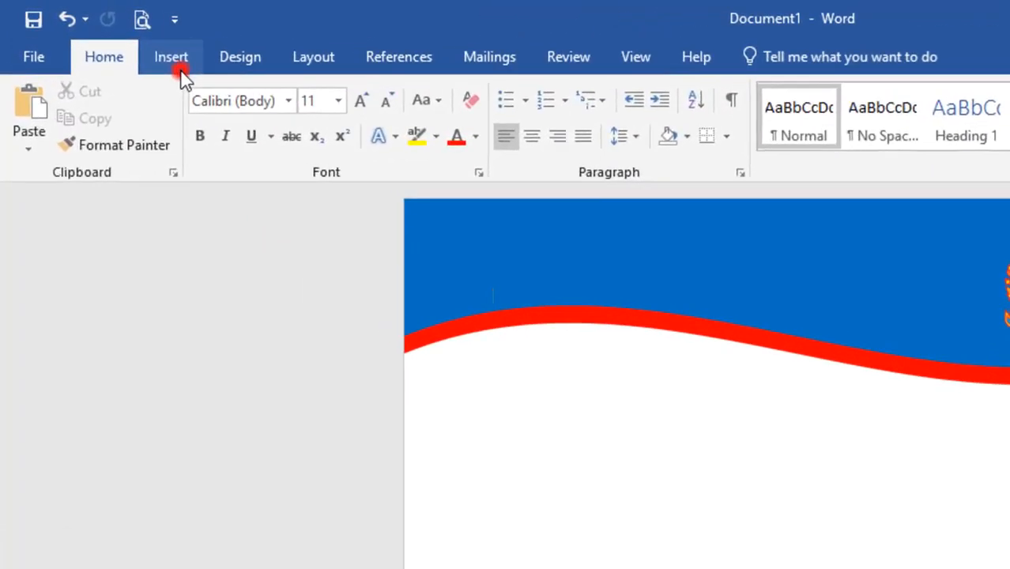
click(110, 36)
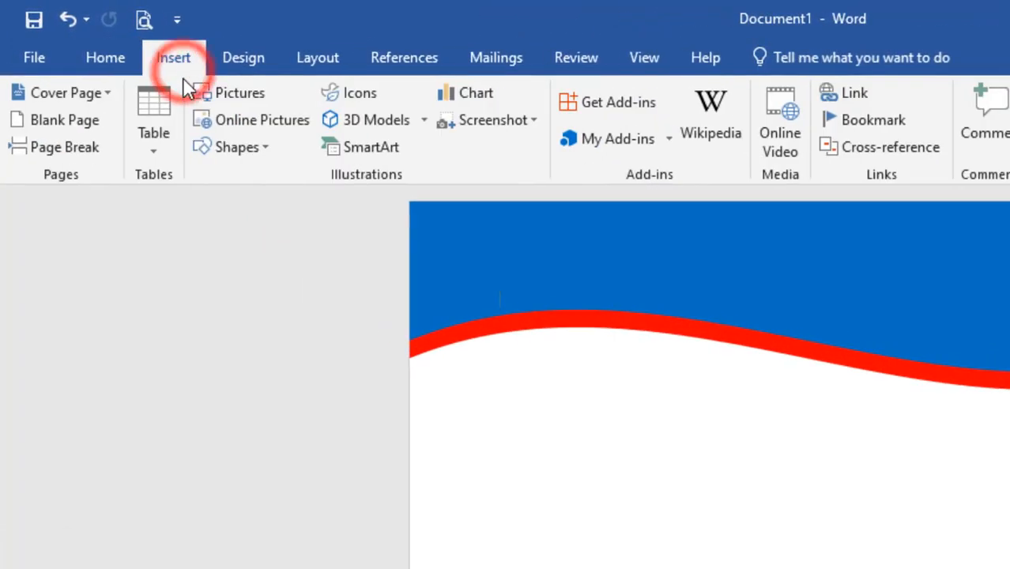
click(254, 152)
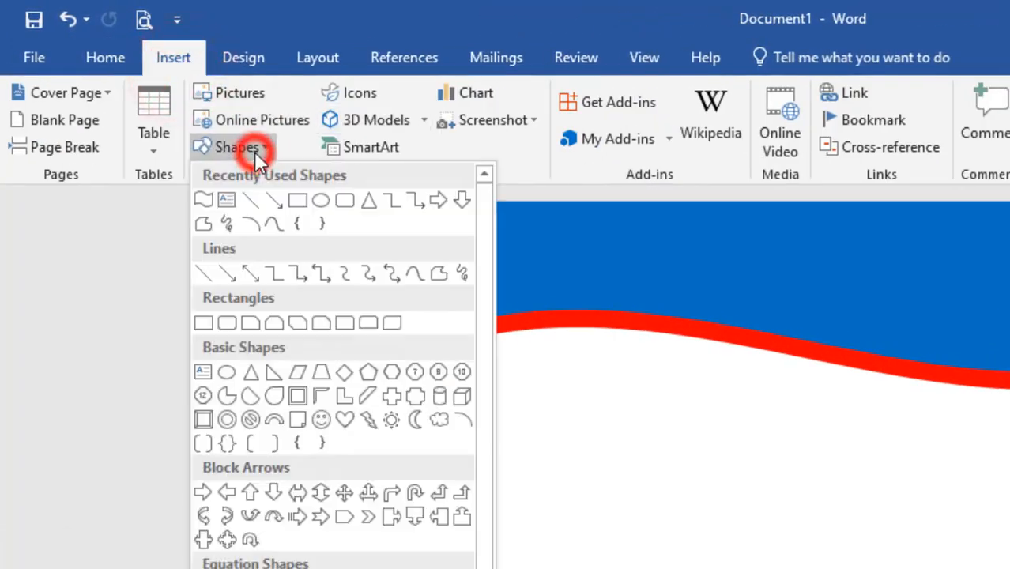
click(227, 204)
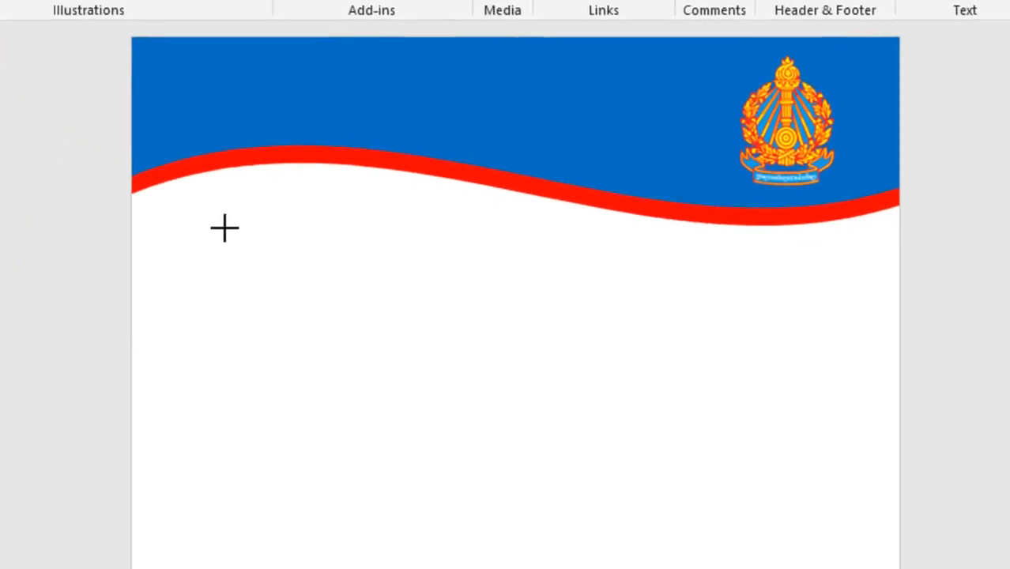
drag(443, 371, 658, 453)
drag(377, 287, 486, 361)
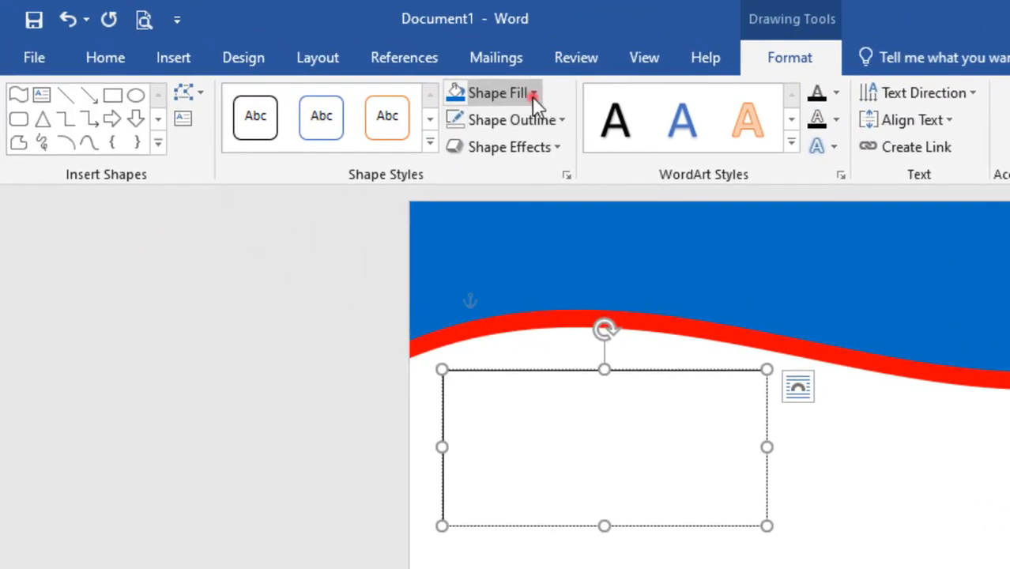
- Set the text box to No Fill and No Outline
click(534, 93)
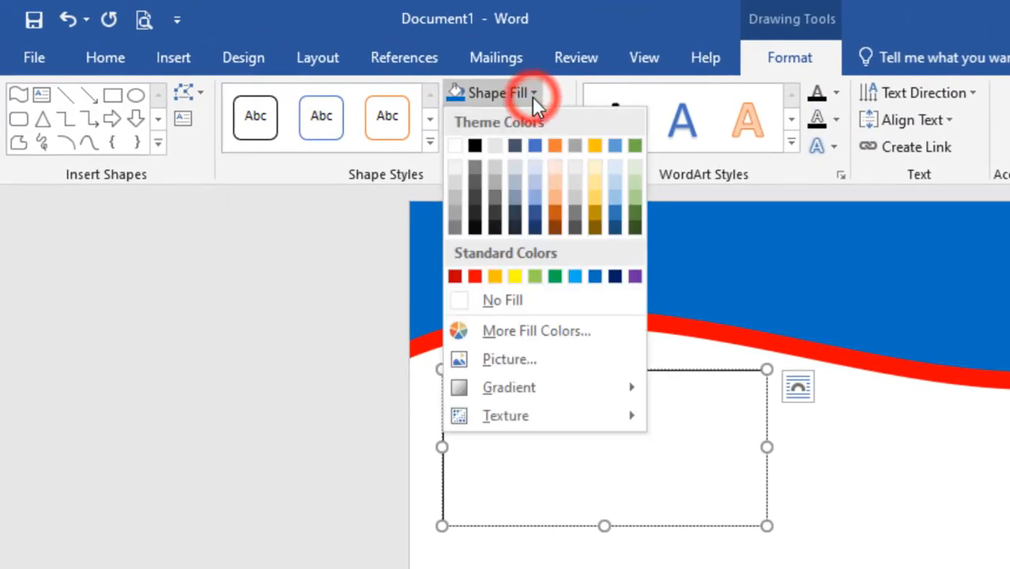
click(544, 300)
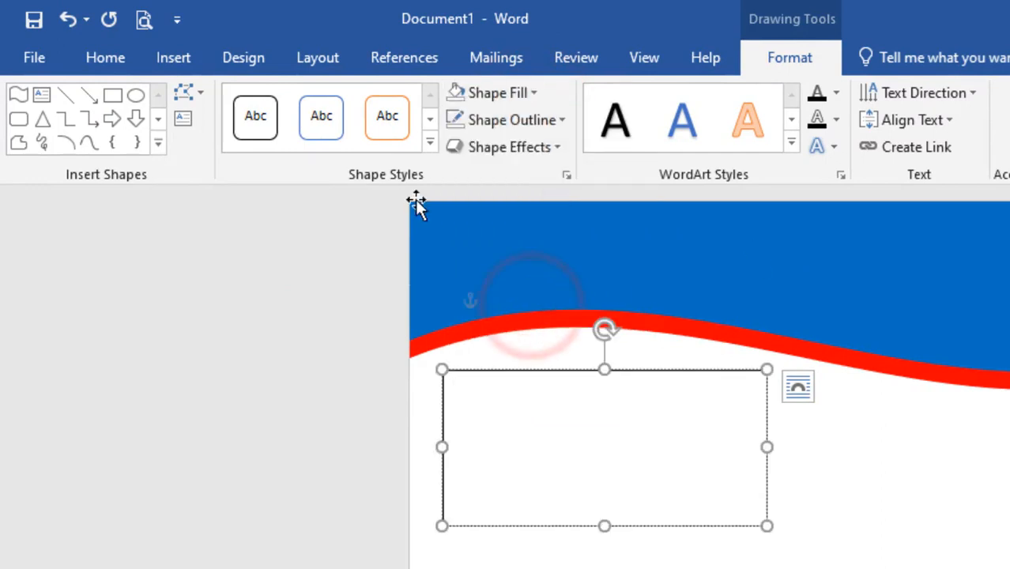
click(492, 92)
click(482, 304)
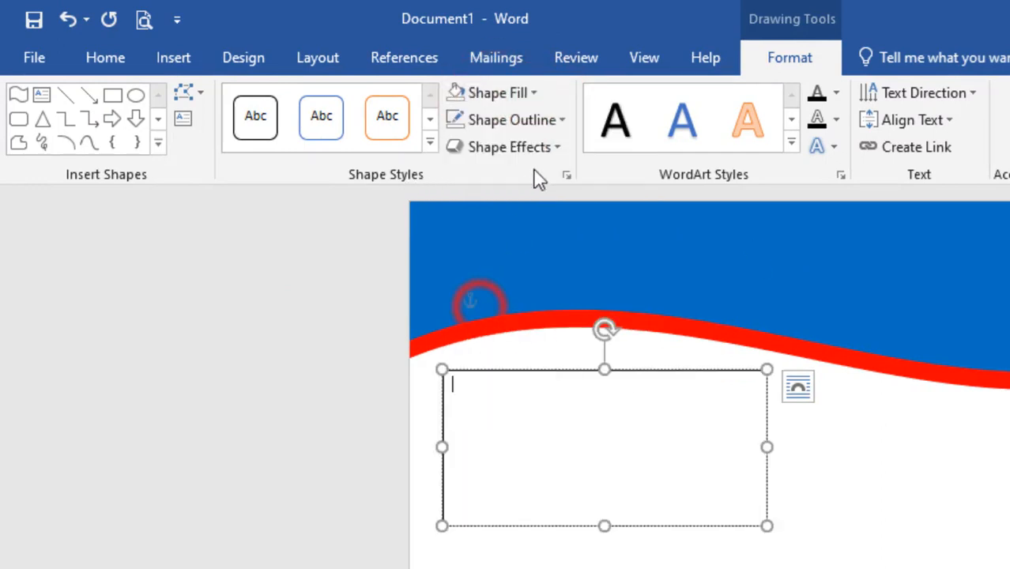
click(532, 120)
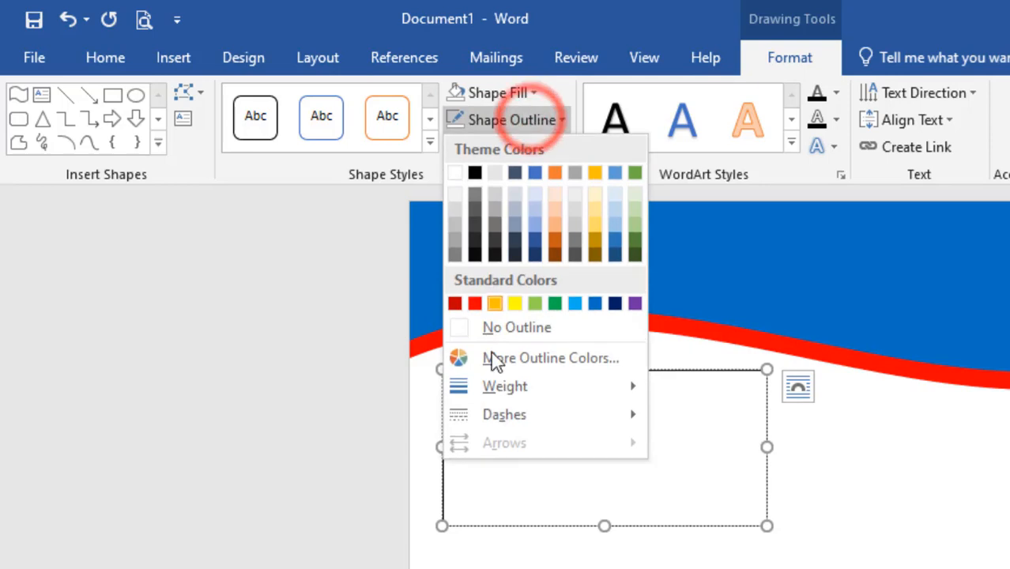
click(506, 324)
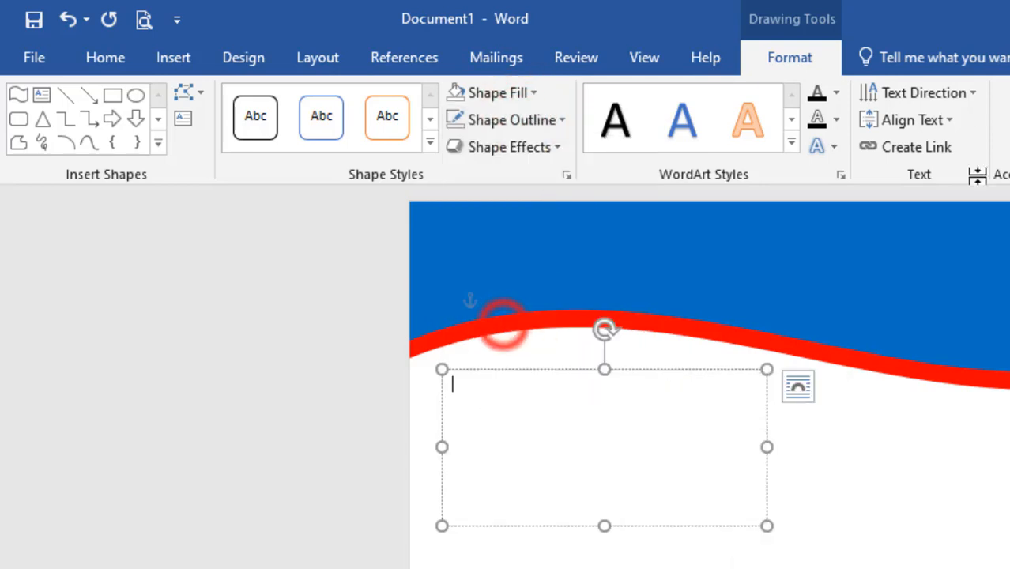
- Set the font inside the text box to Khmer OS Content
click(627, 423)
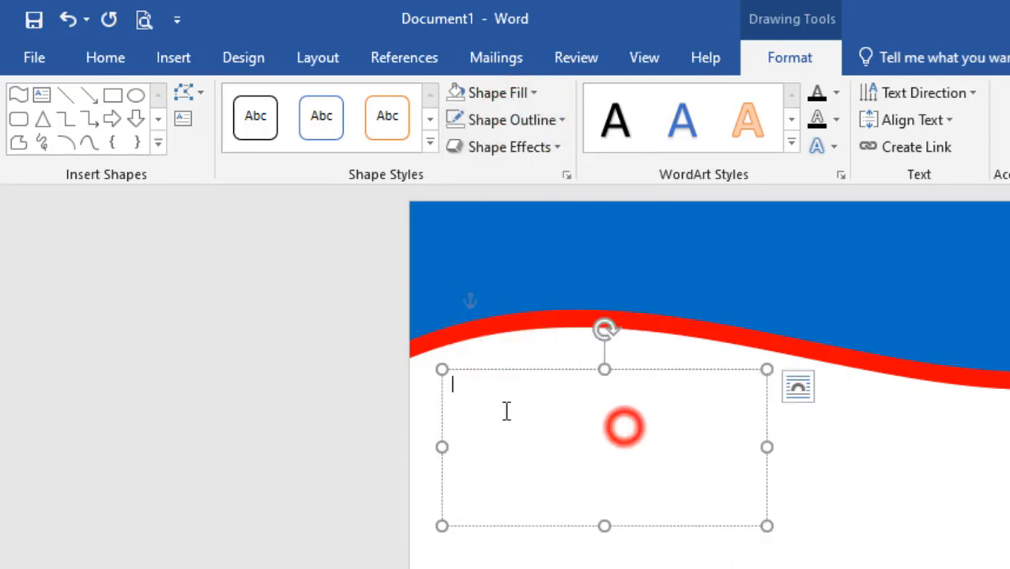
click(91, 57)
click(293, 105)
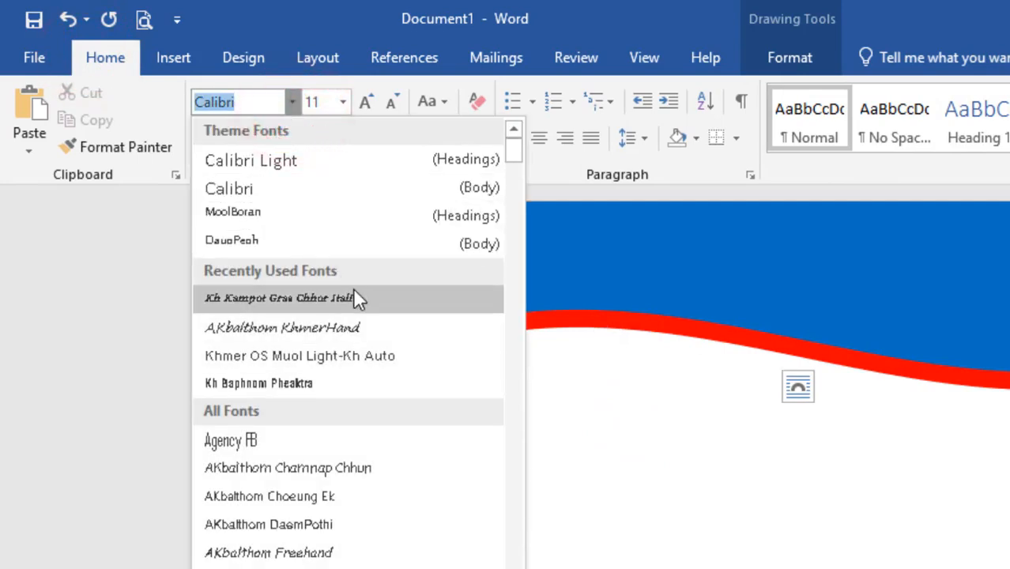
scroll(312, 299, down, 20)
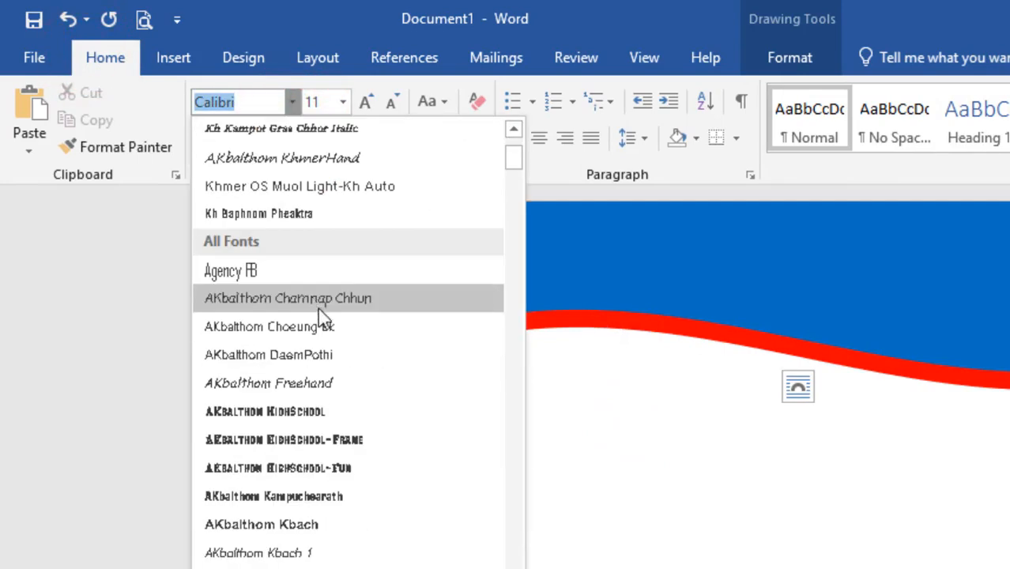
scroll(365, 457, down, 20)
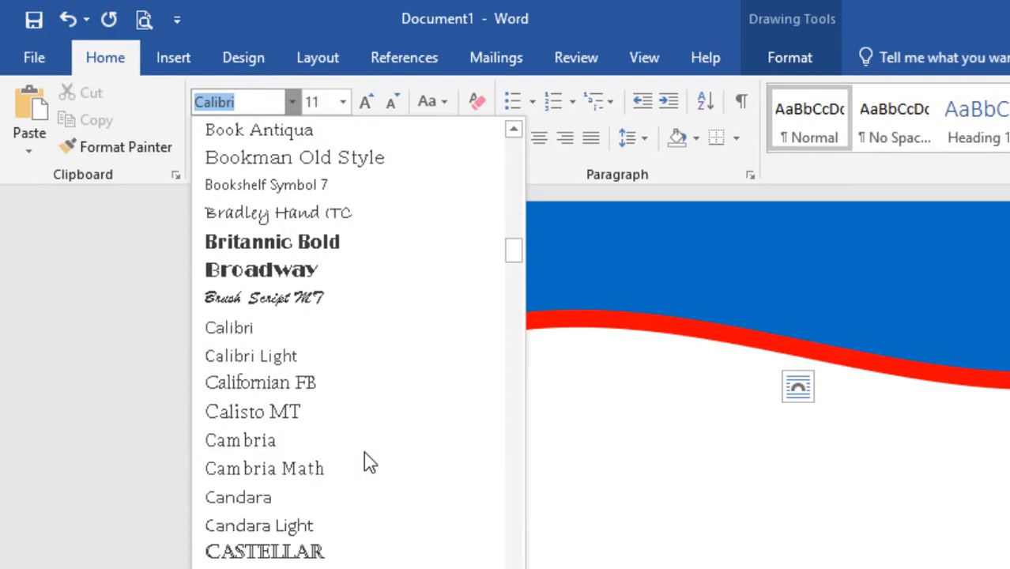
scroll(378, 465, down, 5)
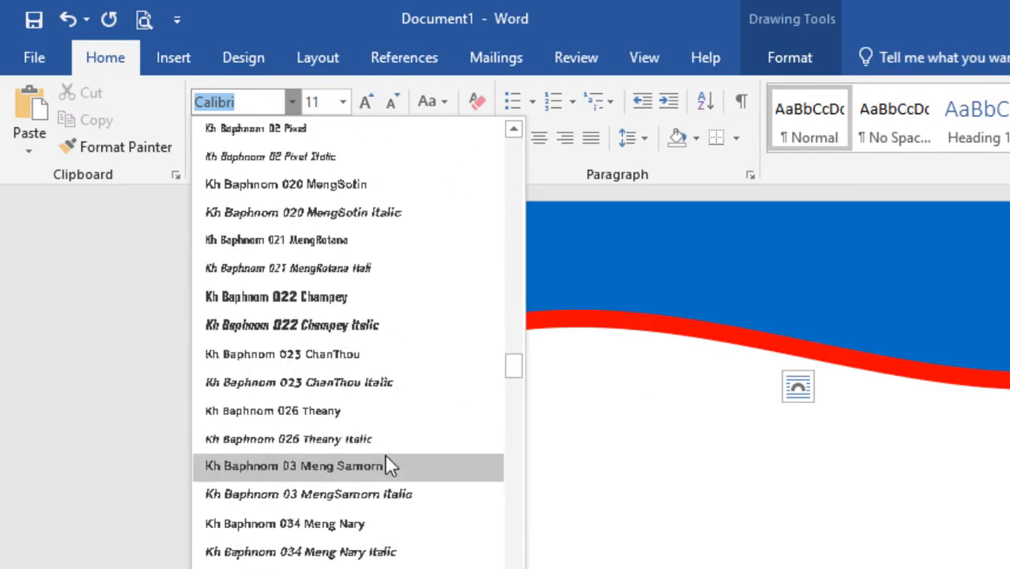
text(K)
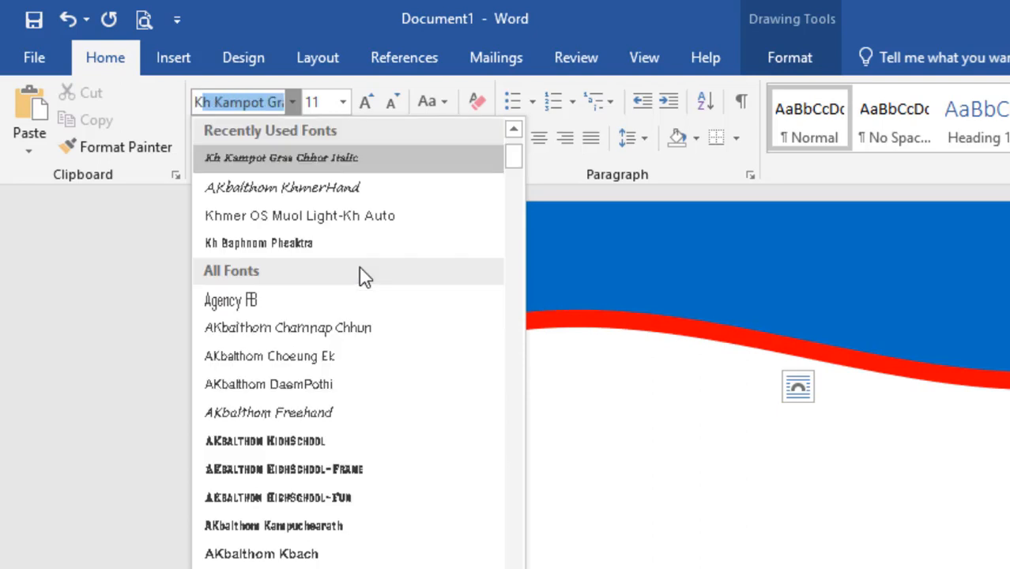
text(hmer)
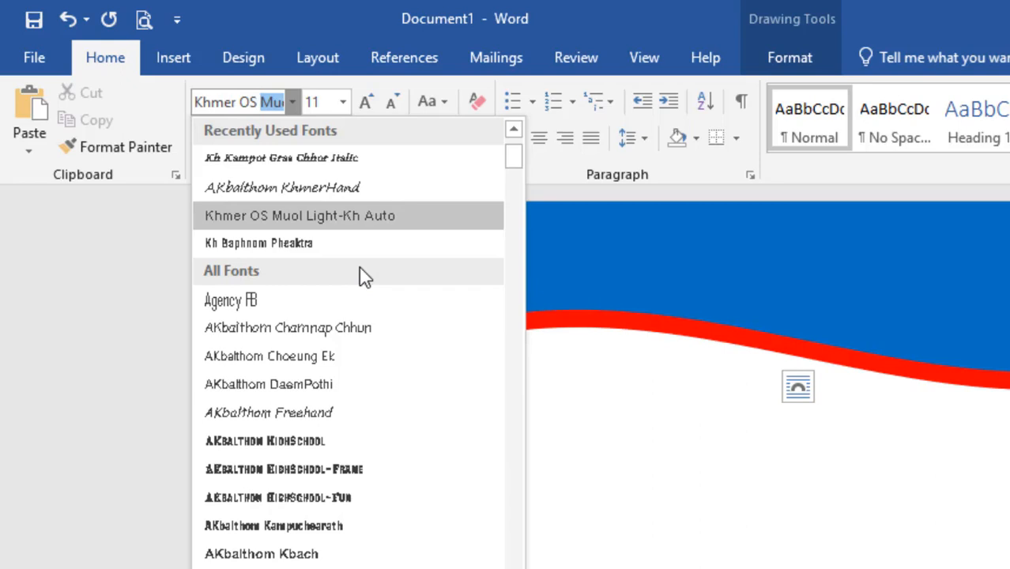
text(OS C)
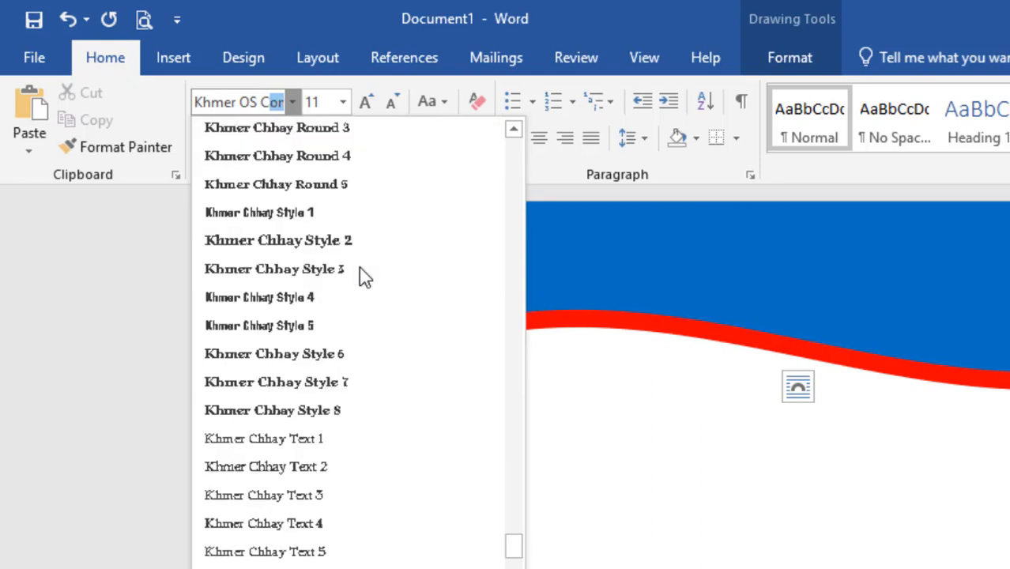
text(on)
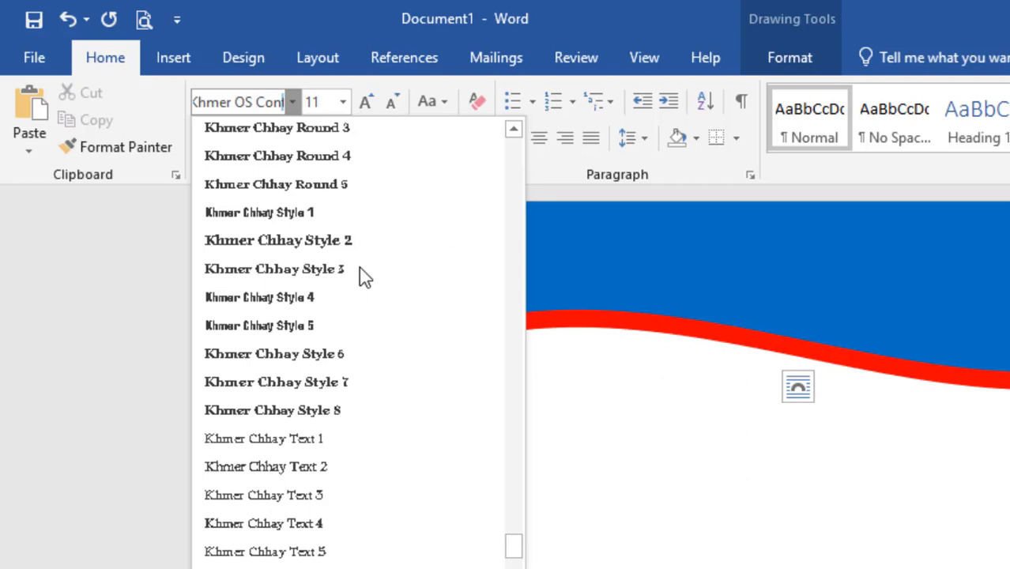
key(Return)
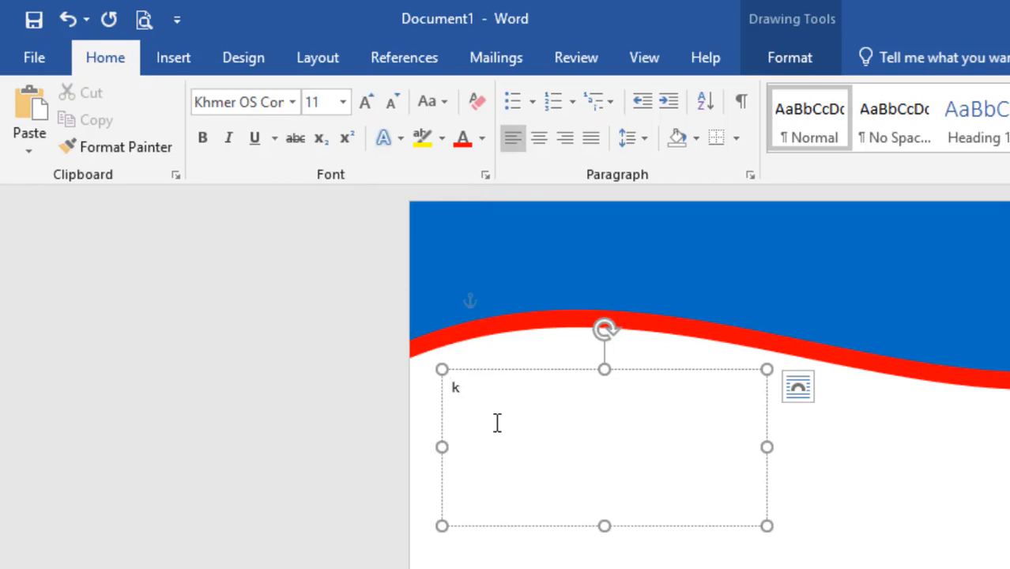
- Switch the input language to Khmer and enter "ក្រសួងអប់រំយុវជន និងកីឡា" in the text box
key(alt)
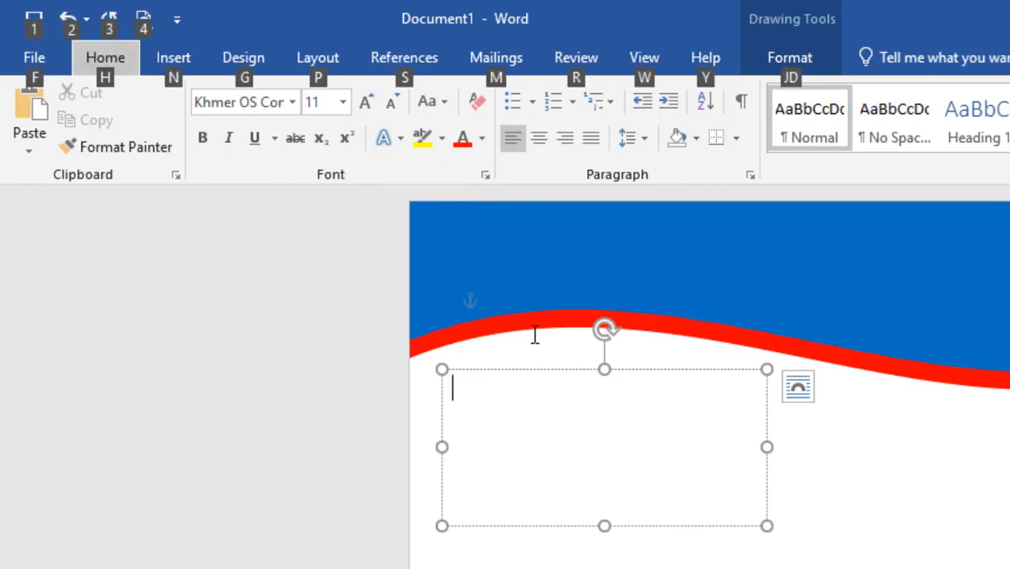
click(510, 443)
scroll(494, 380, up, 3)
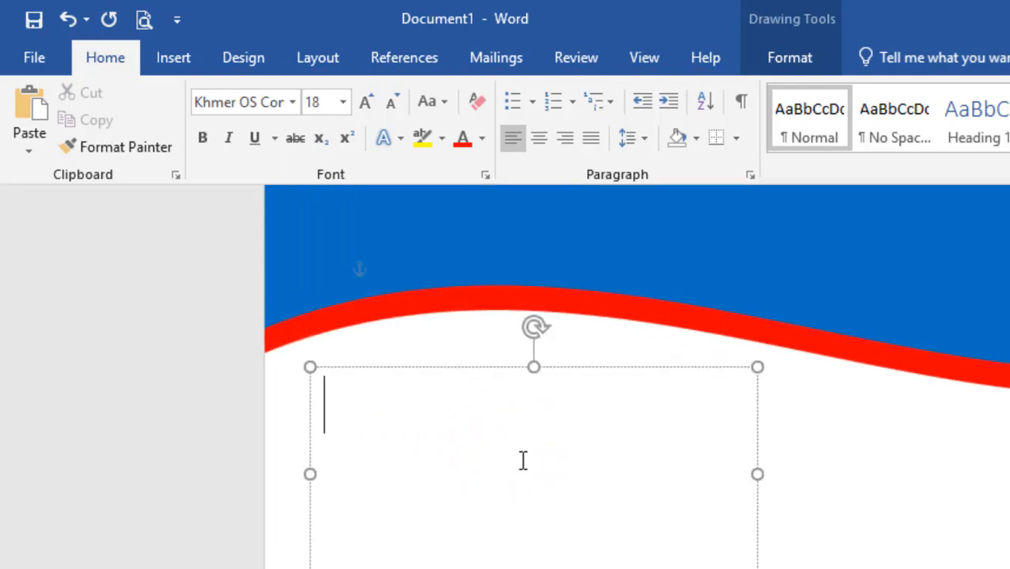
text(ក្)
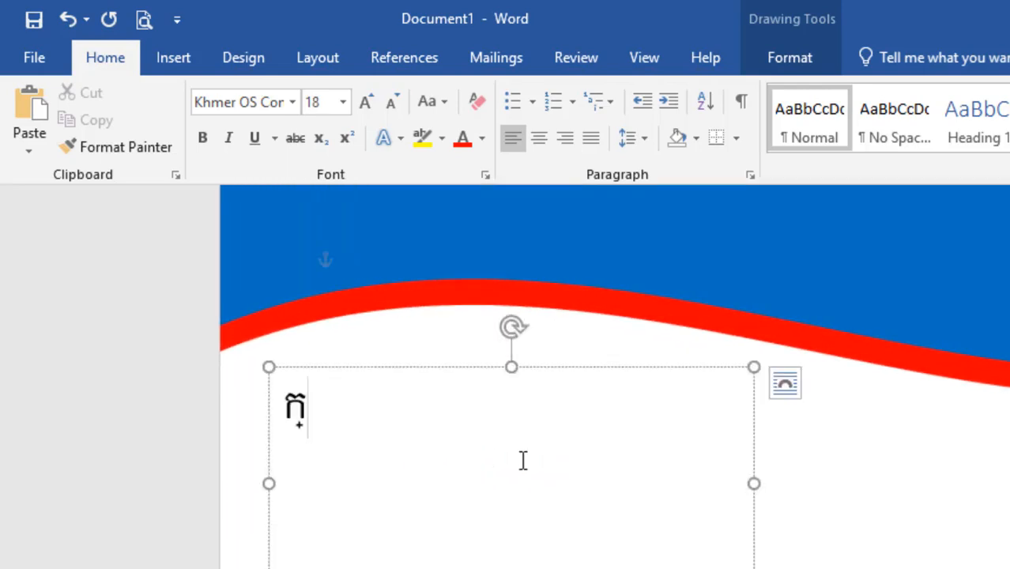
text(រសួងអប់រំ)
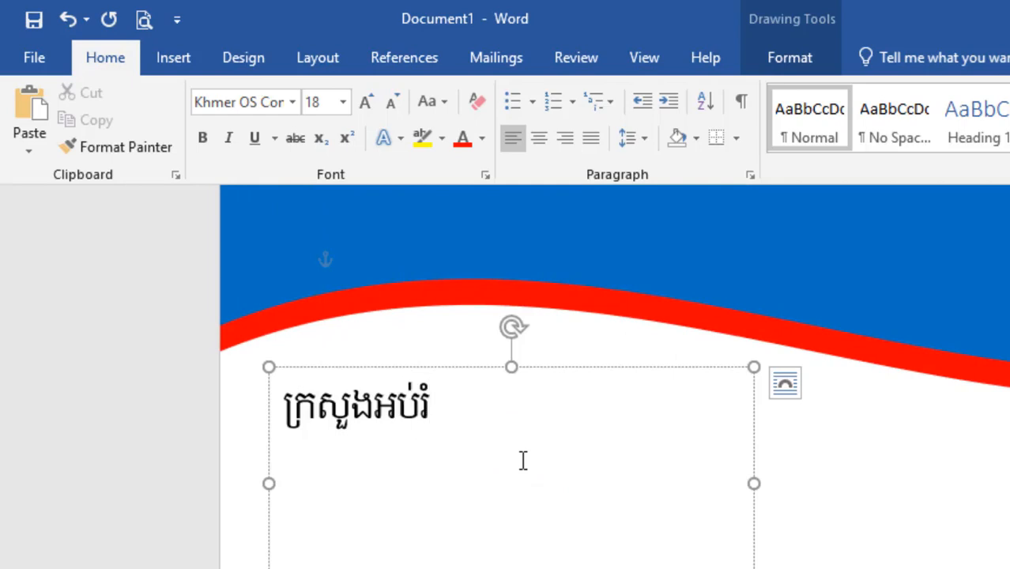
text(យុវជ)
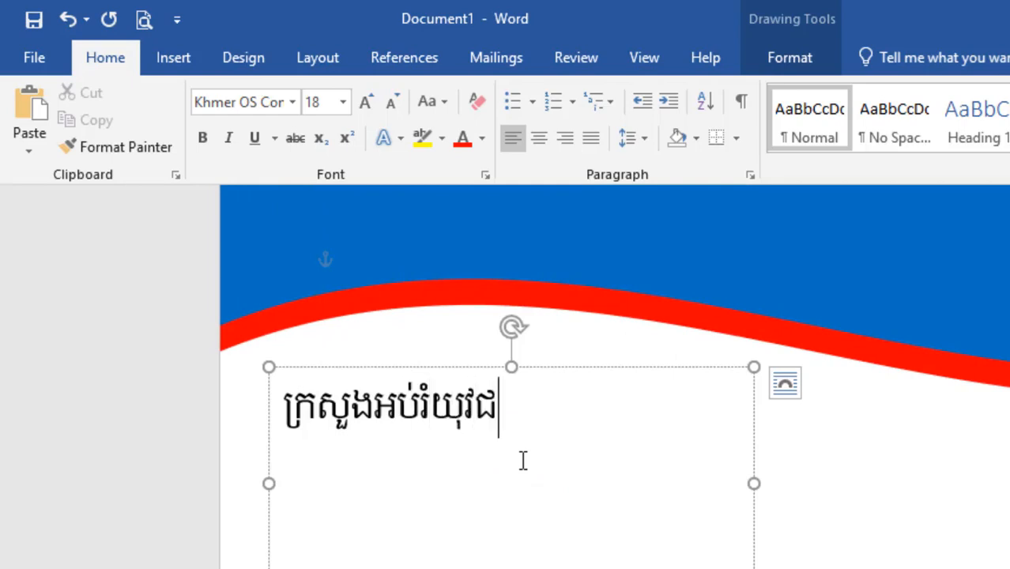
text(ន និត)
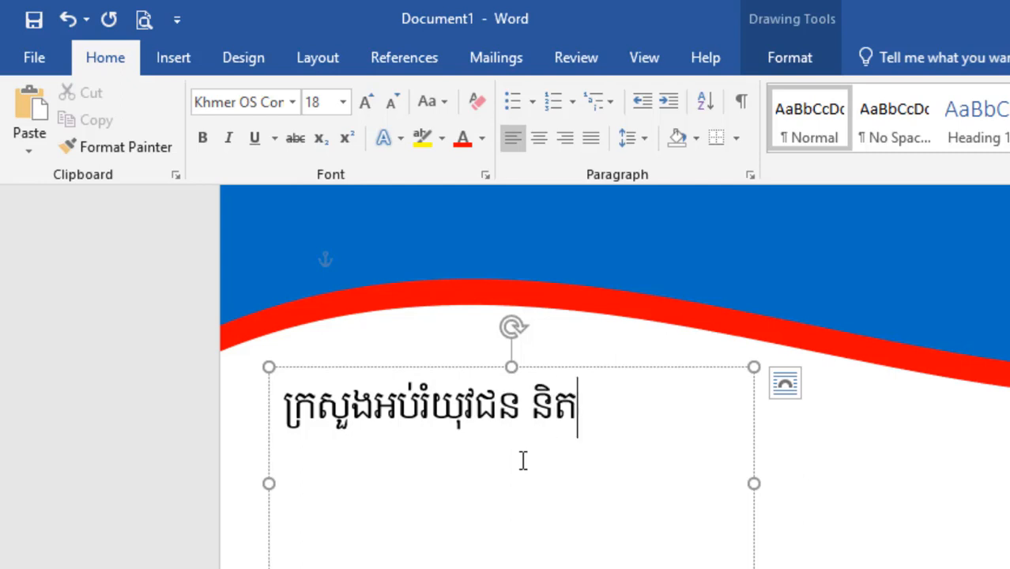
key(BackSpace)
text(ងកីឡា)
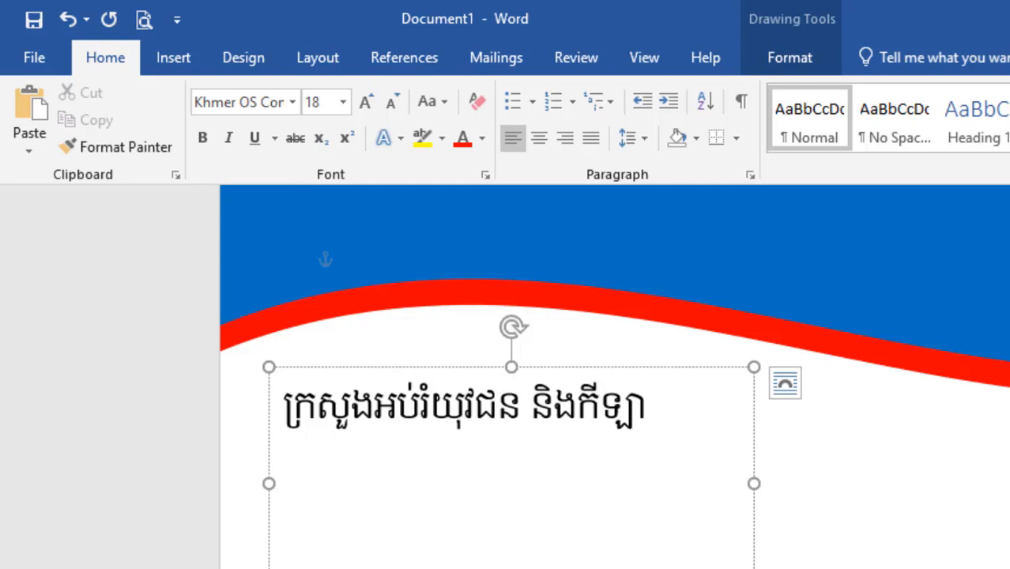
- Color the ministry's name in the text box dark blue, chosen from the standard colors of the More Colors palette
scroll(675, 409, down, 1)
click(667, 415)
key(ctrl+a)
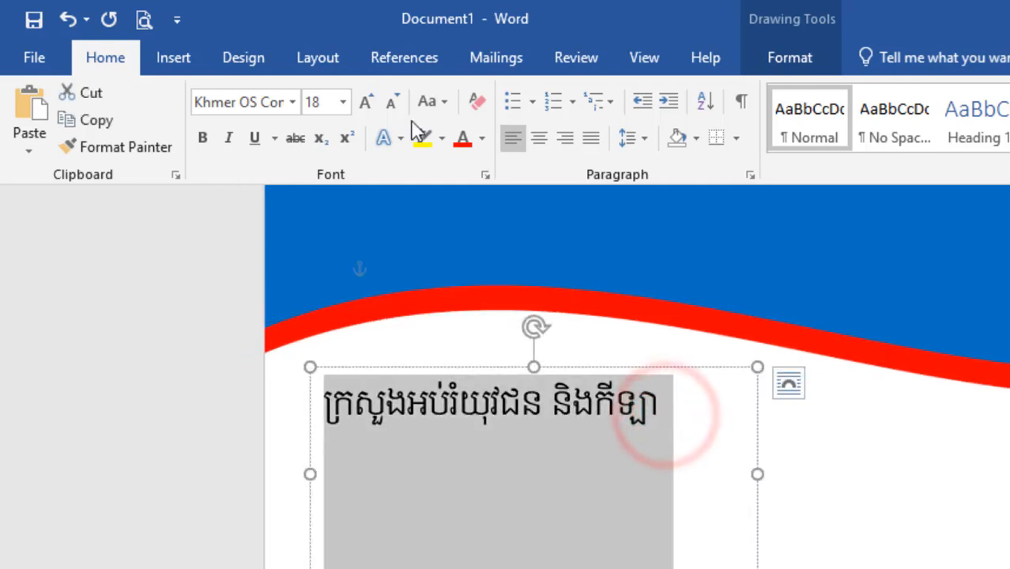
click(481, 138)
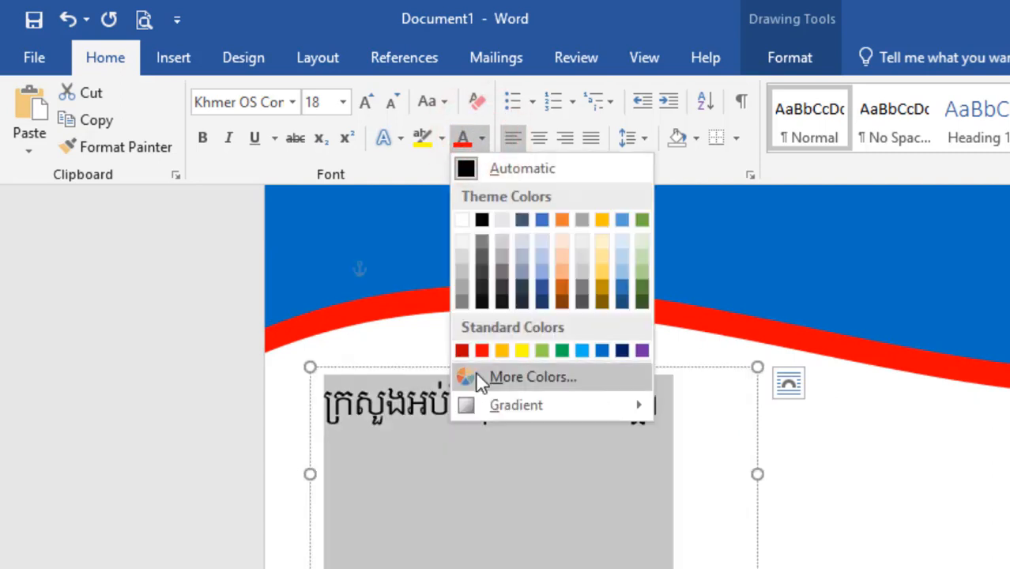
click(465, 377)
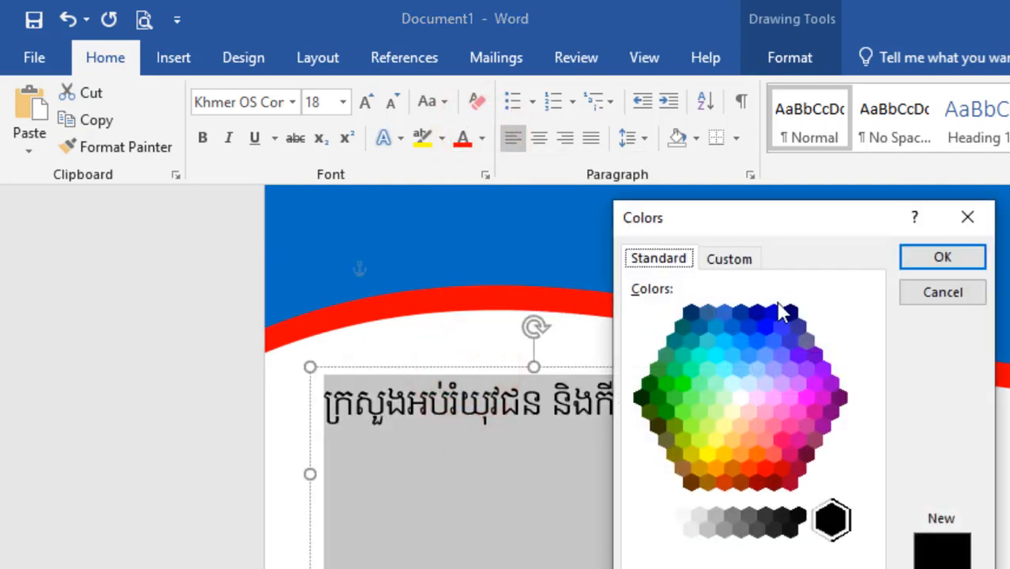
click(779, 315)
click(943, 261)
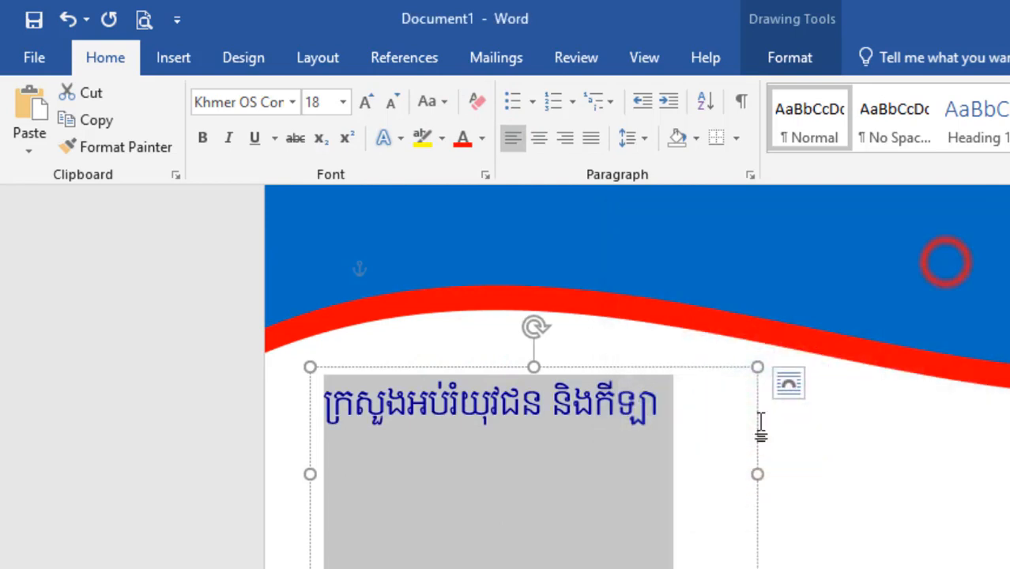
click(729, 435)
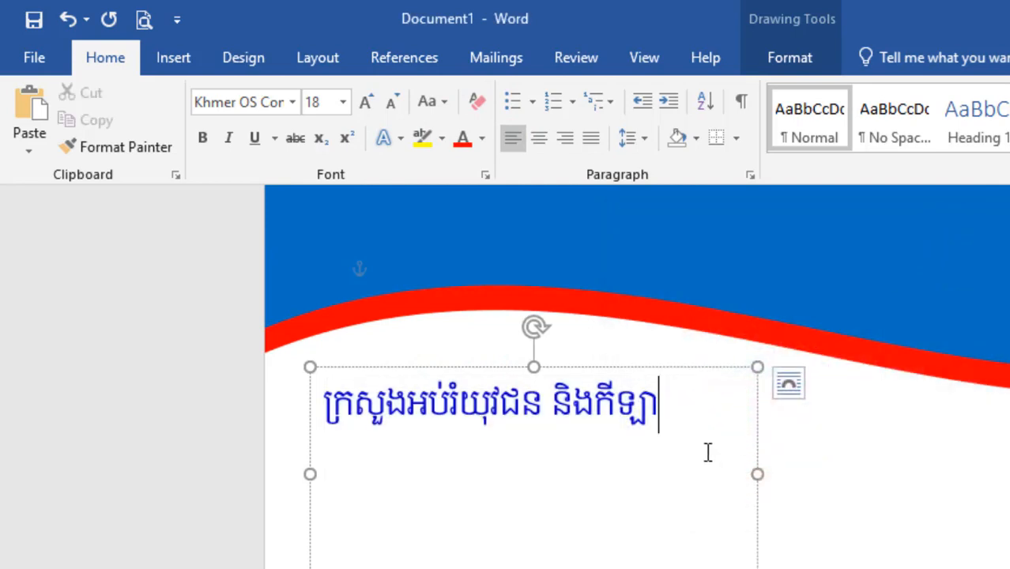
- Set the font size of the ministry's name to 12
drag(668, 402, 355, 402)
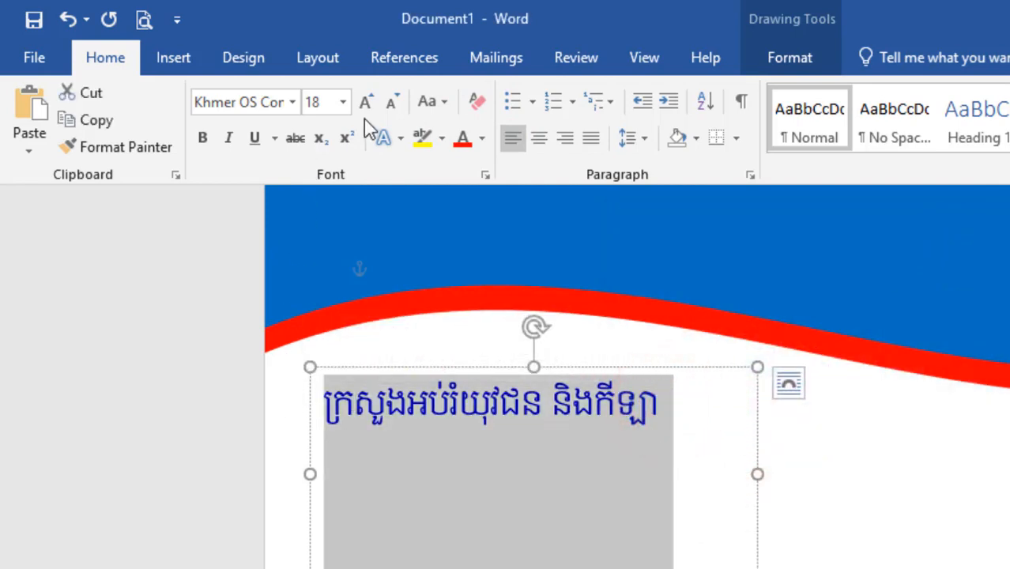
click(345, 102)
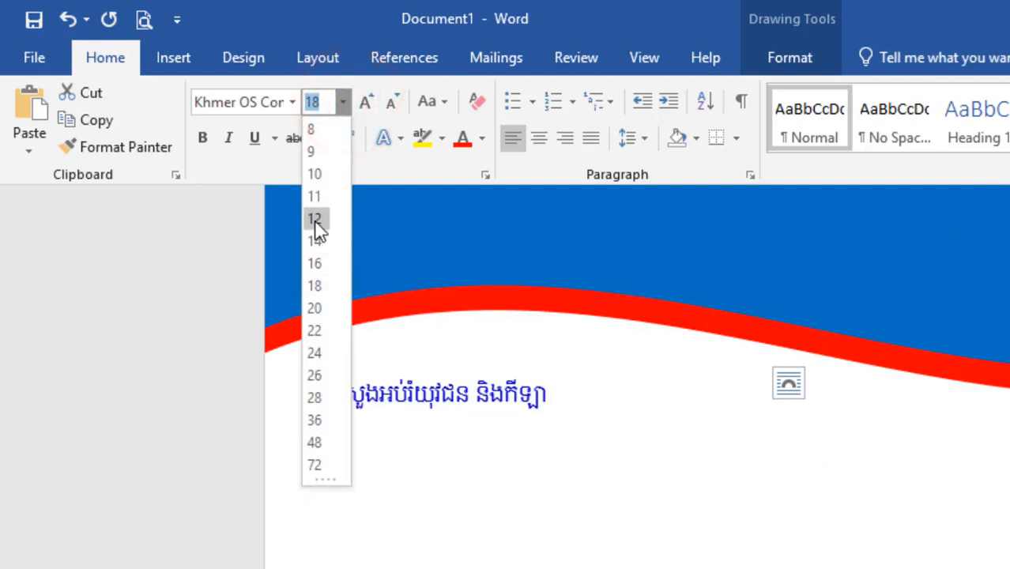
click(315, 221)
click(510, 404)
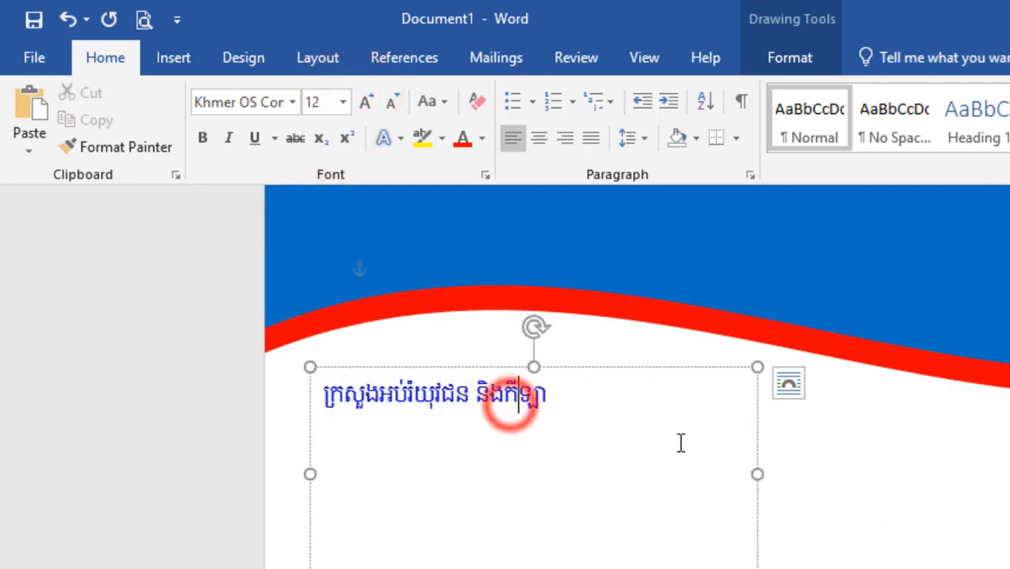
- Start a new line below the ministry's name and open cover.pdf from the desktop as a reference beside the document
click(585, 410)
key(Return)
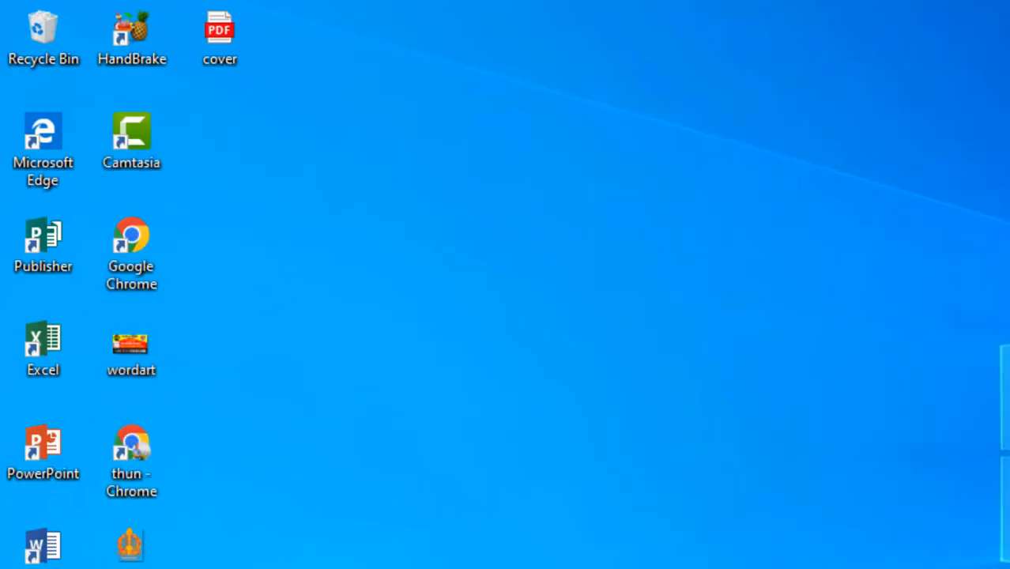
double_click(219, 45)
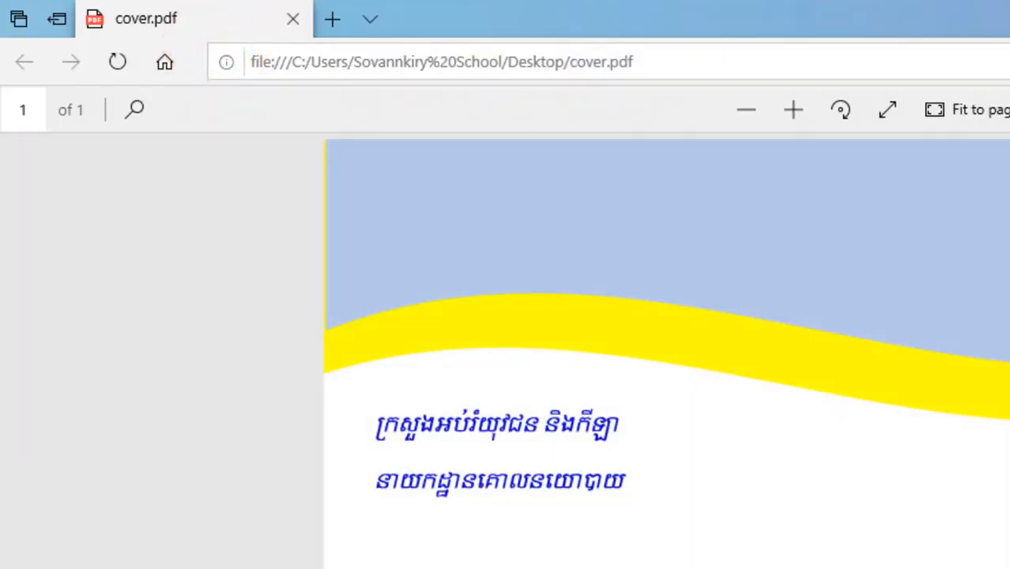
drag(585, 23, 738, 100)
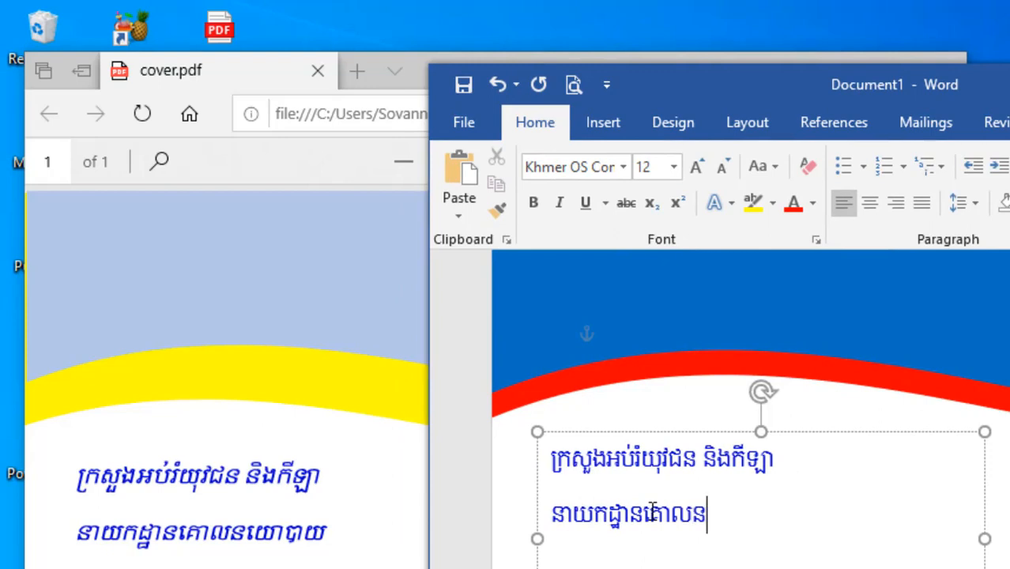
- Complete the second line of the text box as "នាយកដ្ឋានគោលនយោបាយ", following the reference cover
text(យយោ)
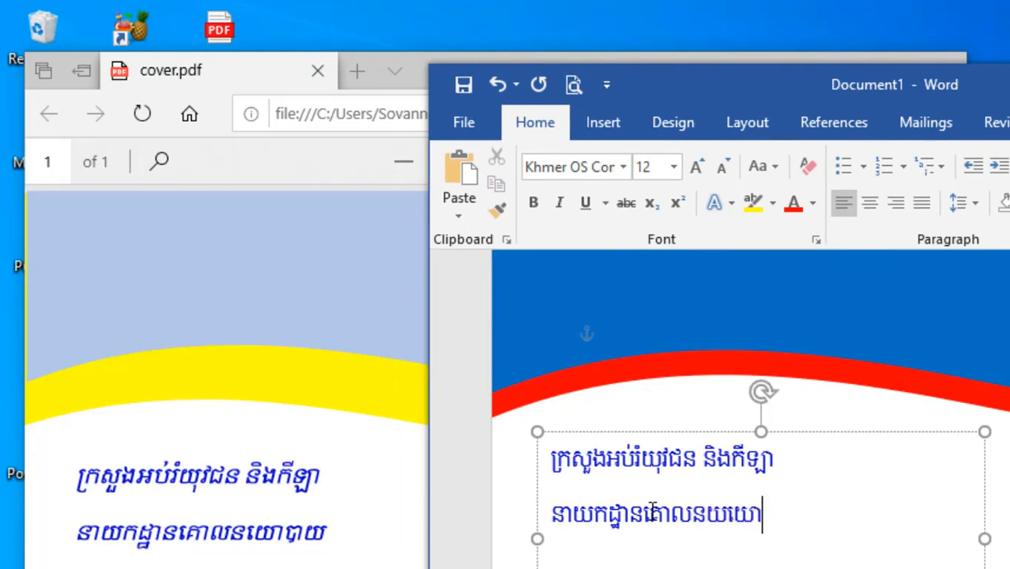
key(BackSpace)
key(BackSpace)
key(BackSpace)
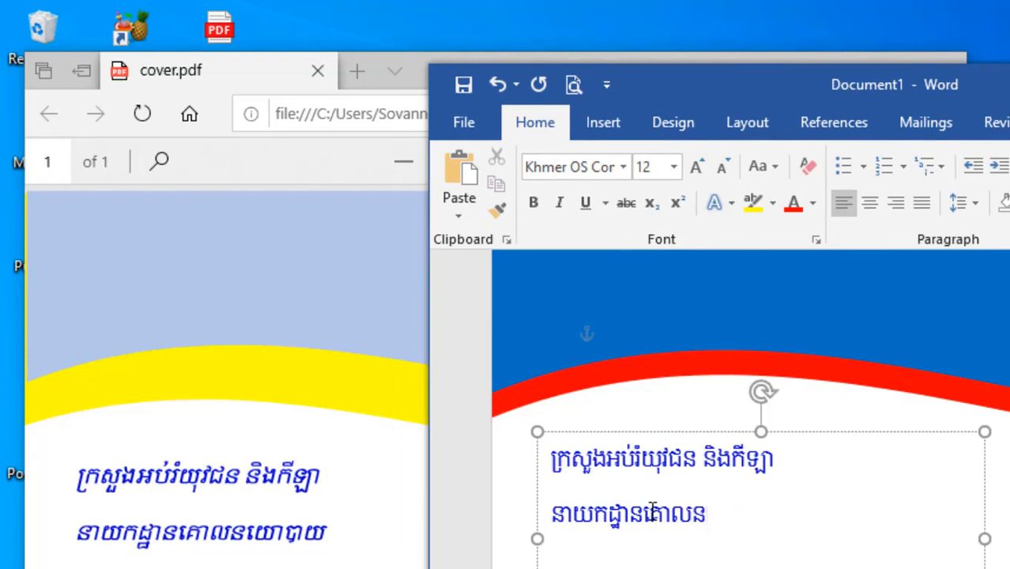
text(យោបាយ)
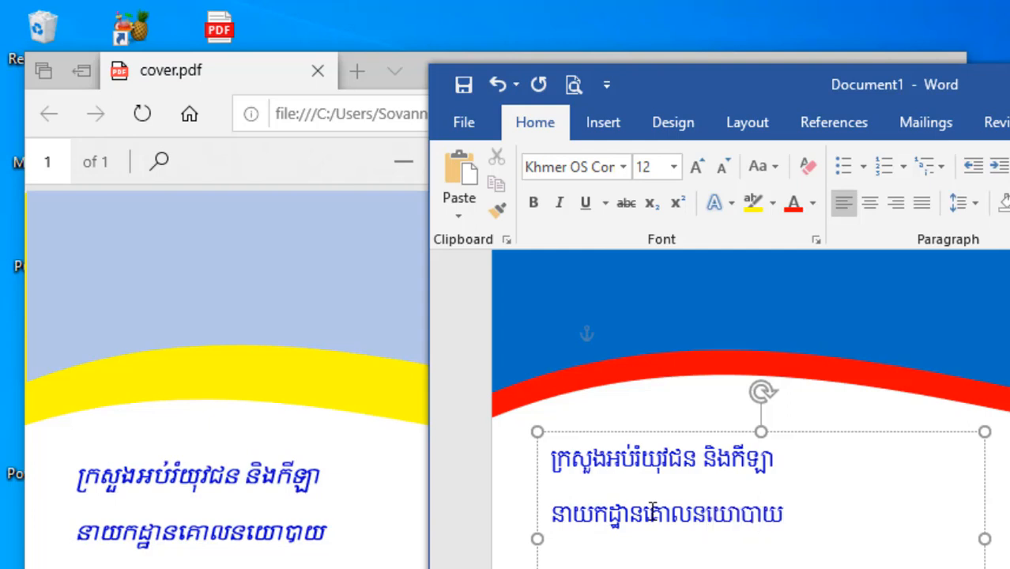
- Shrink the text box so it fits closely around its two lines of text
drag(762, 568, 762, 562)
drag(987, 496, 816, 503)
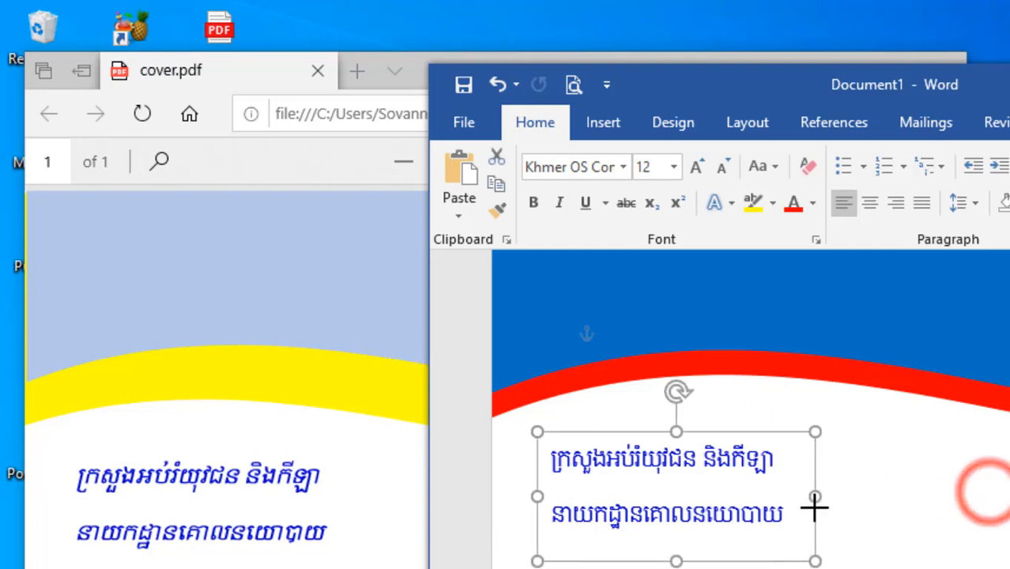
- Examine the large title on the reference cover in cover.pdf, moving the Word window out of the way
scroll(304, 429, down, 4)
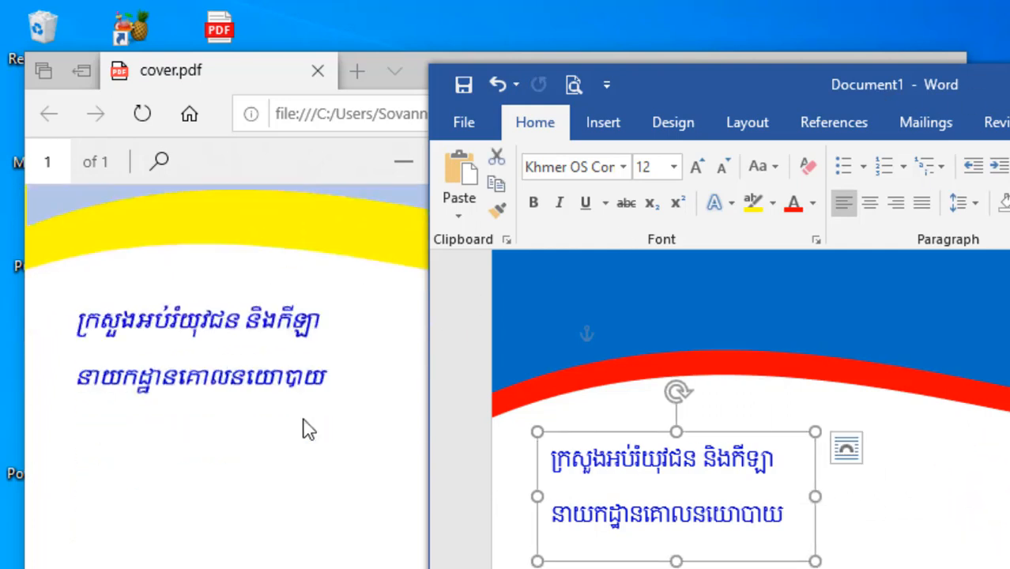
scroll(313, 490, up, 2)
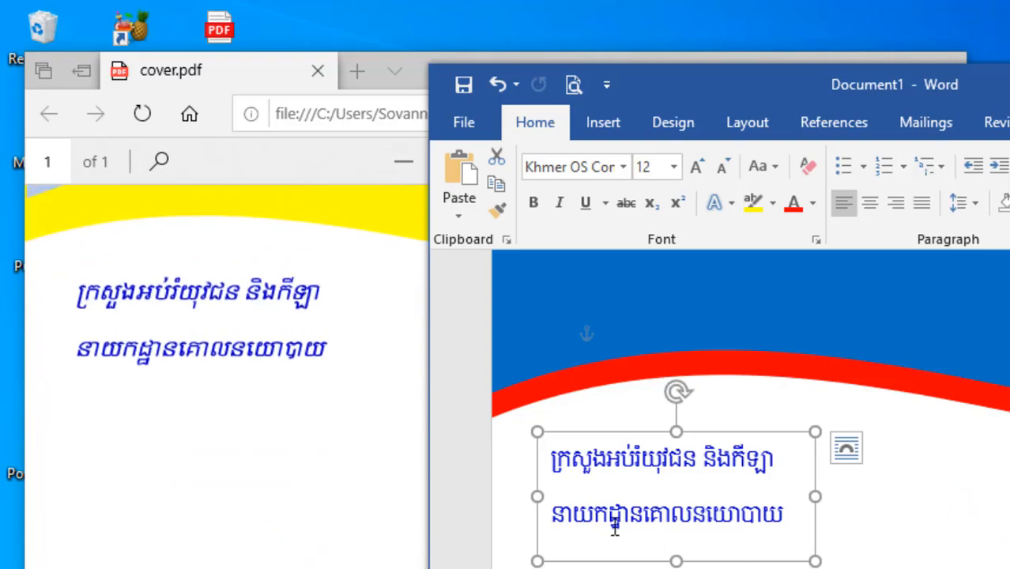
scroll(304, 524, down, 3)
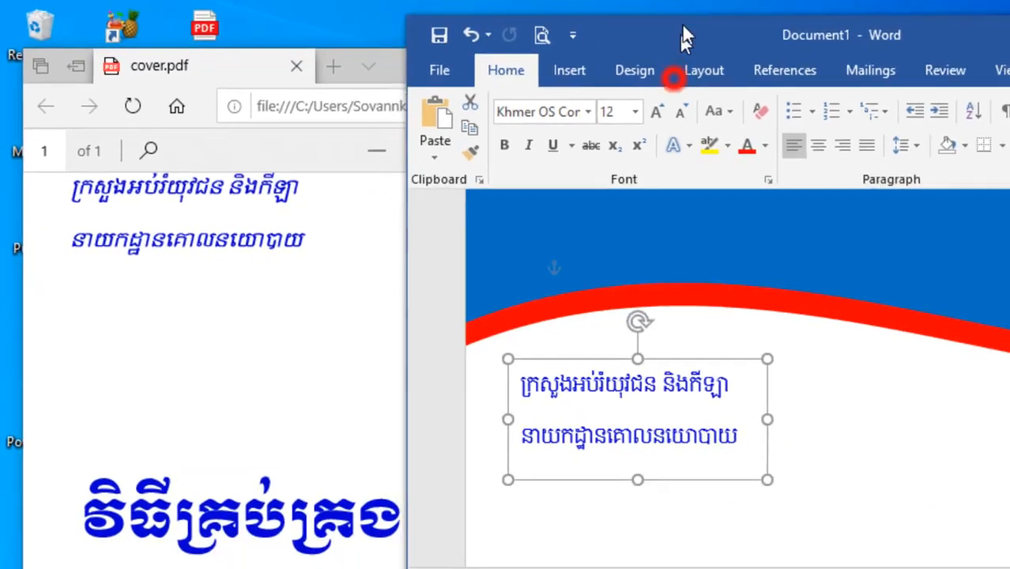
drag(683, 25, 241, 422)
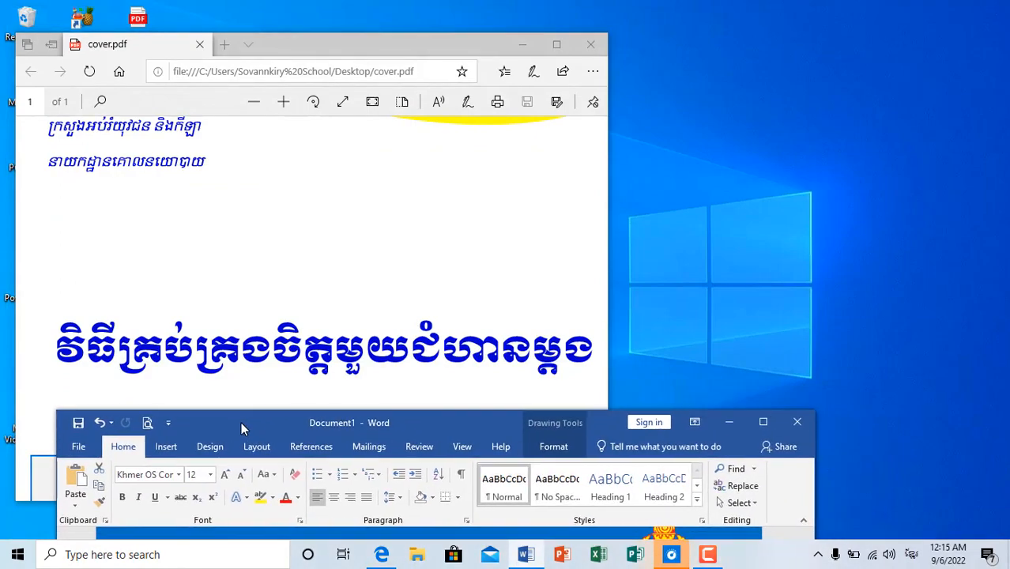
drag(241, 422, 327, 50)
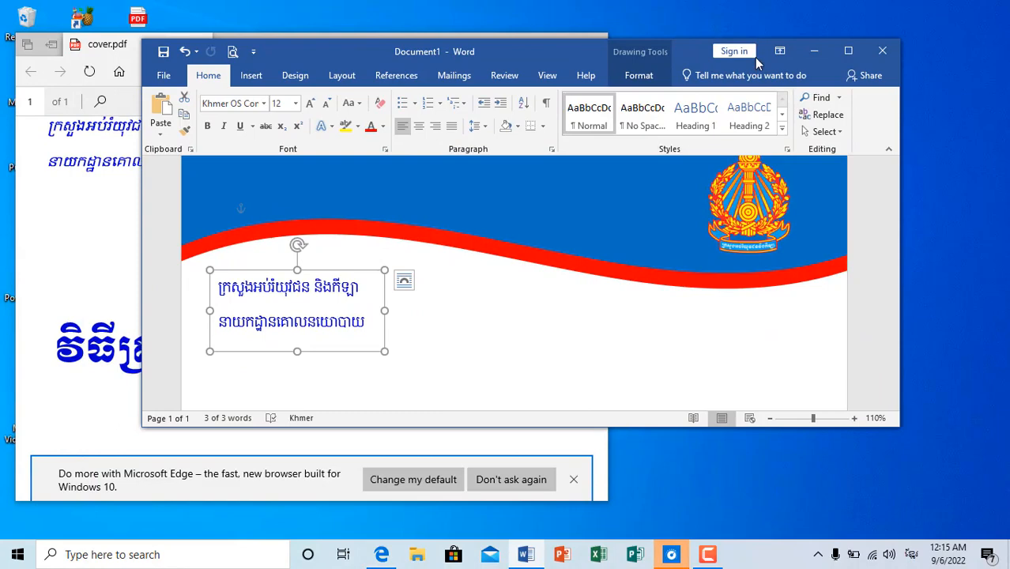
- Maximize the Word window, insert WordArt in the plain blue style and place it on the white area below the text box
click(848, 50)
scroll(665, 333, down, 2)
scroll(653, 333, up, 2)
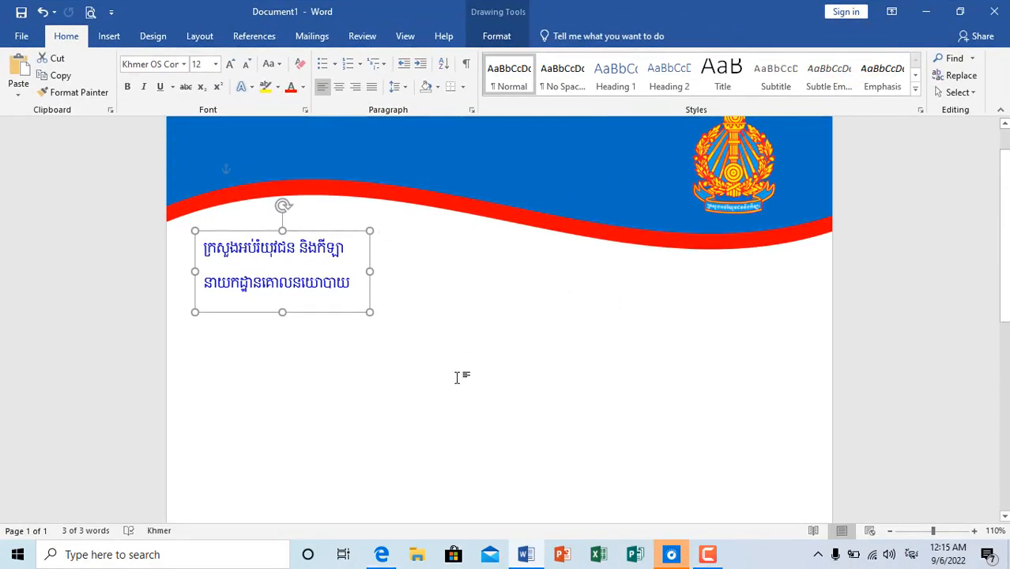
scroll(457, 375, down, 2)
scroll(457, 375, up, 2)
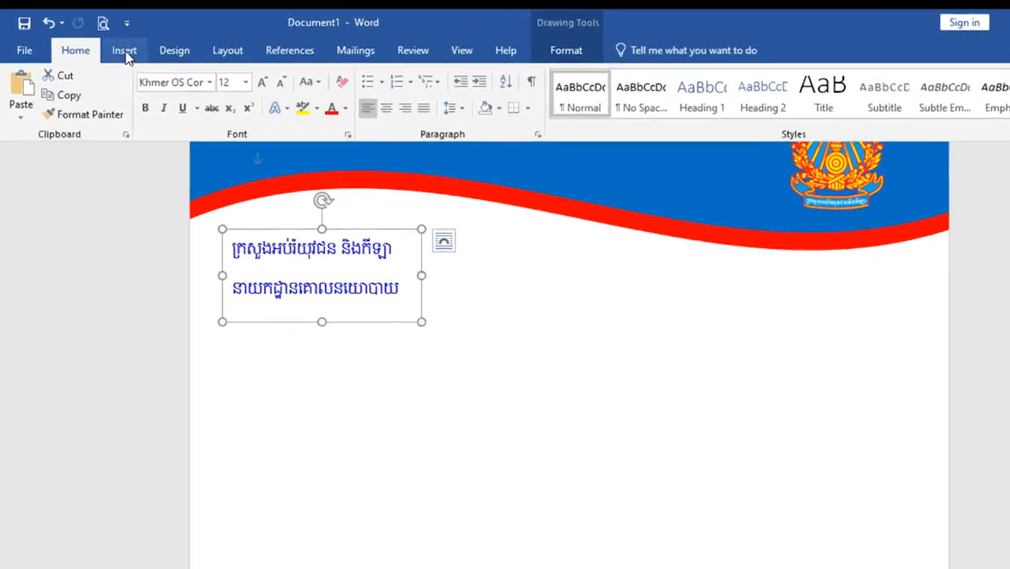
click(124, 51)
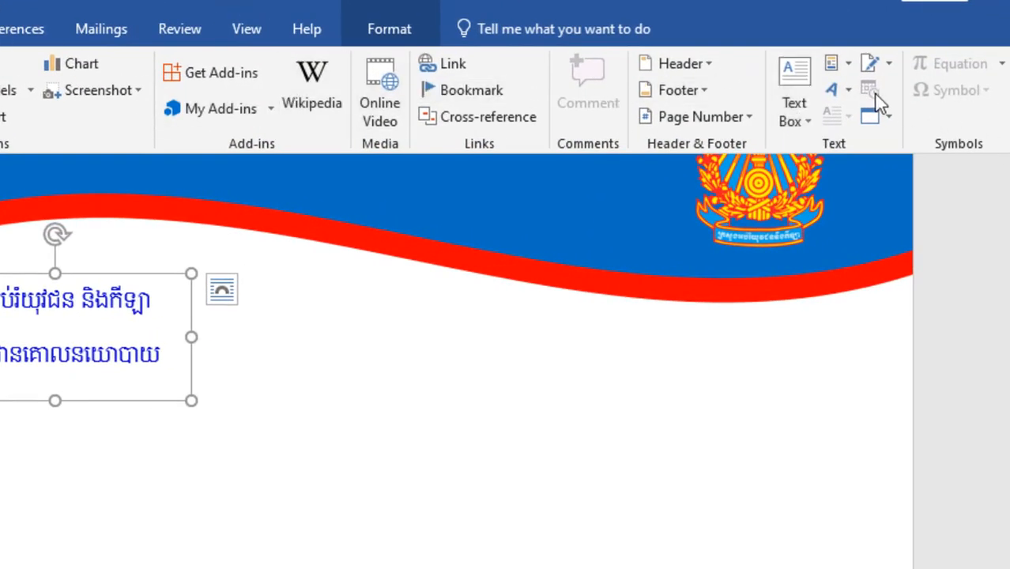
click(841, 89)
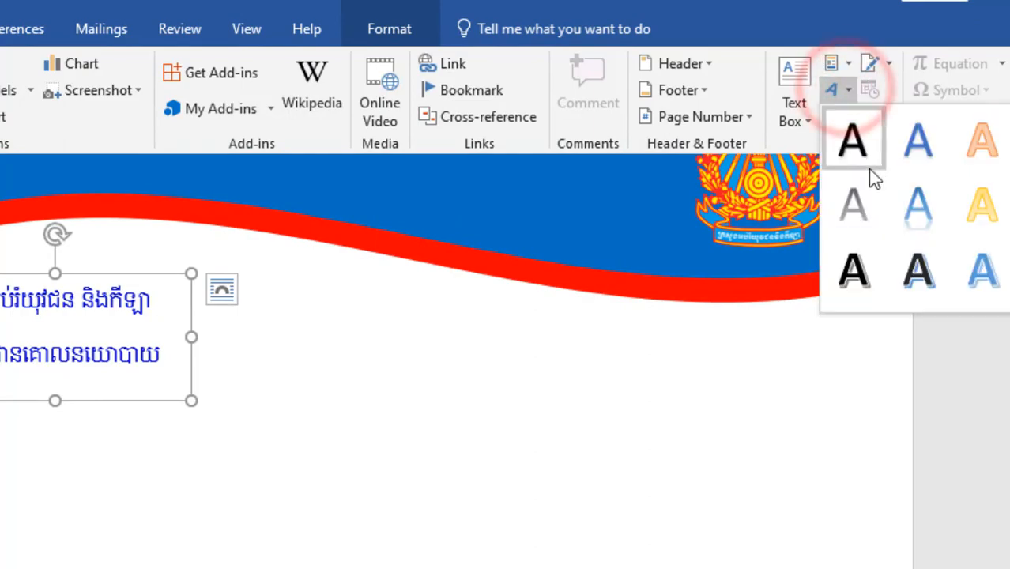
click(918, 141)
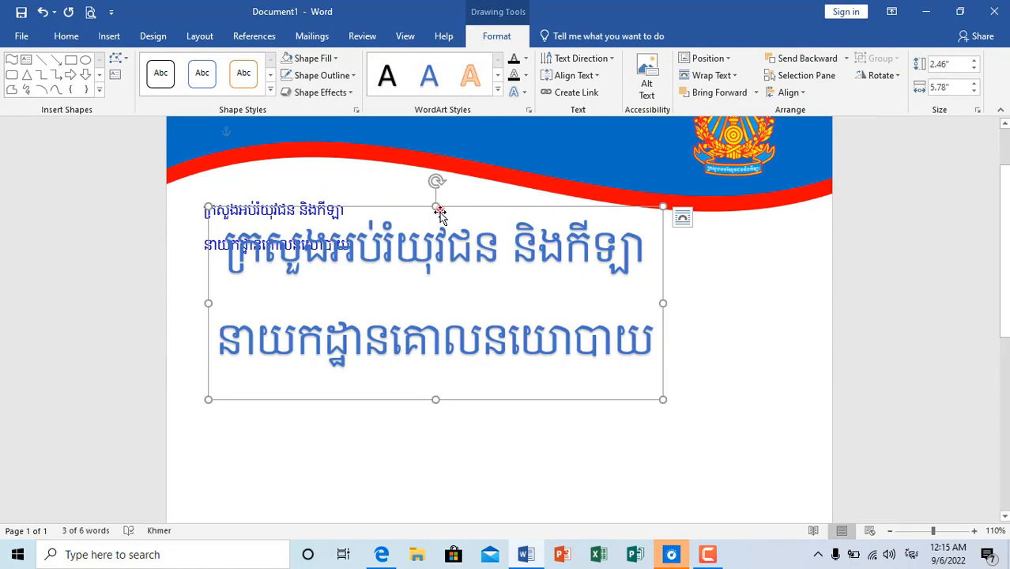
drag(440, 210, 522, 323)
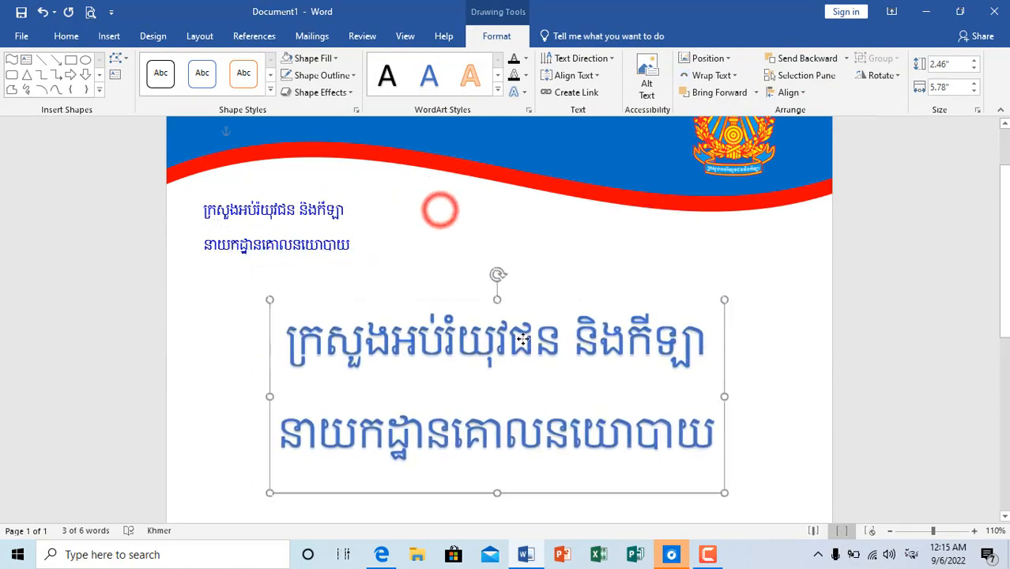
- Replace both lines of the WordArt with the title "វិធីគ្រប់គ្រងចិត្តមួយជំហានម្តង", following the reference cover in cover.pdf
scroll(555, 330, down, 3)
click(556, 331)
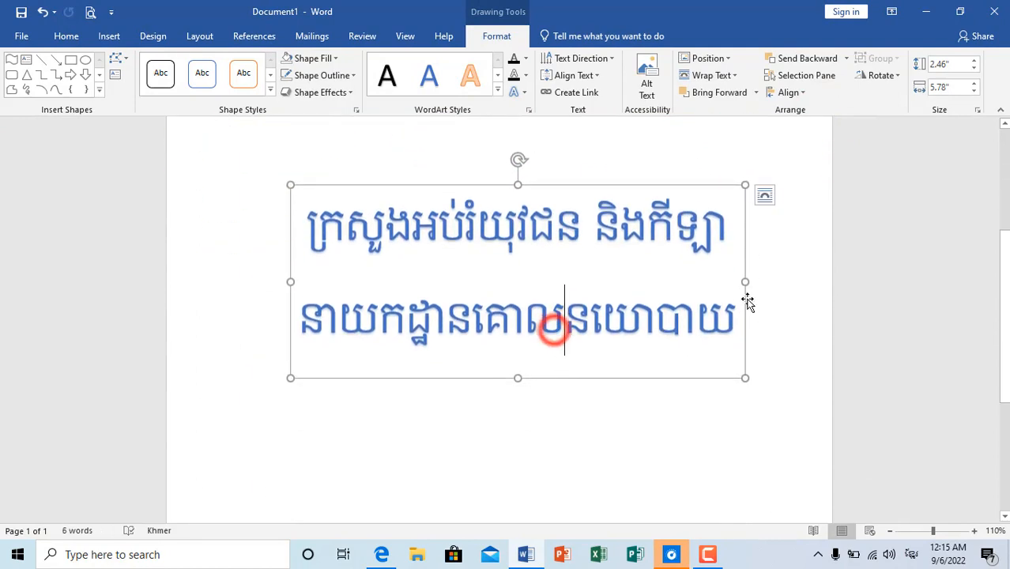
drag(735, 323, 307, 206)
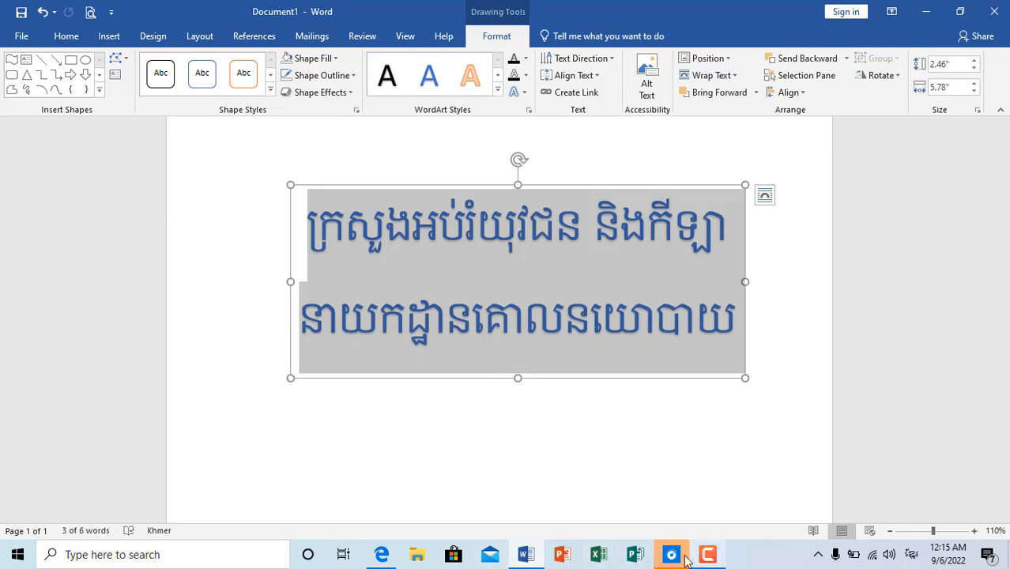
click(927, 12)
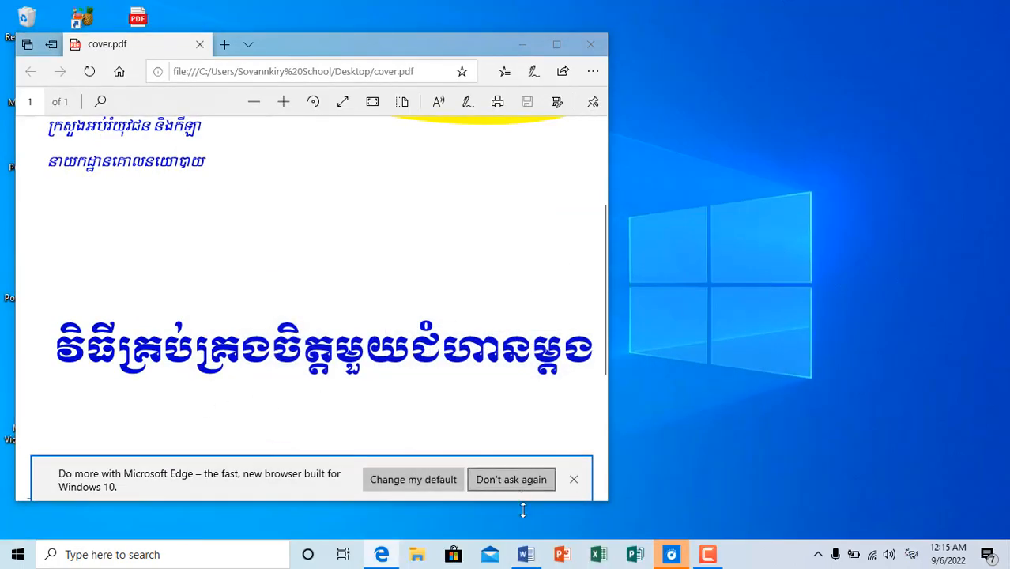
click(526, 554)
text(វិ)
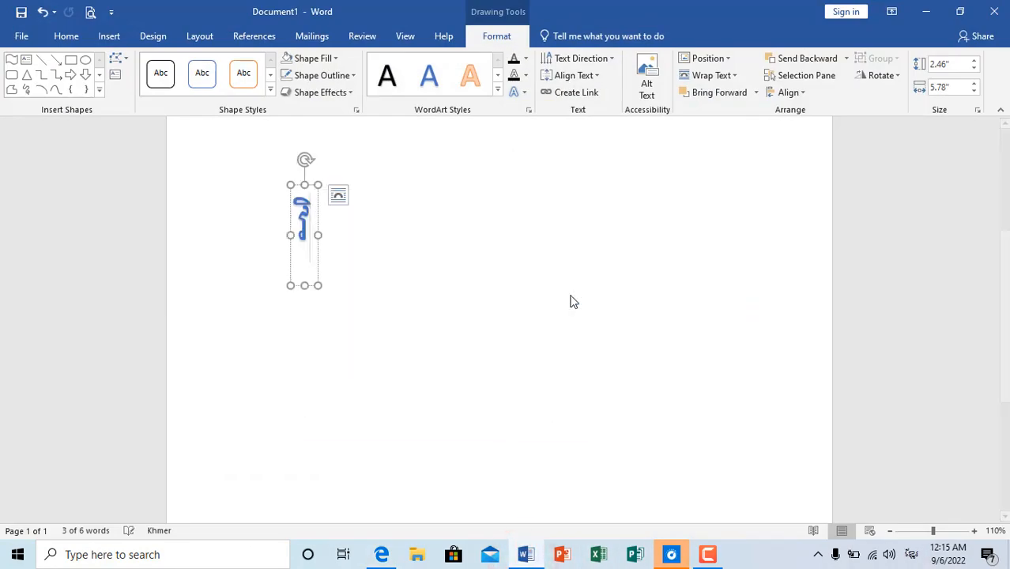
text(ជ)
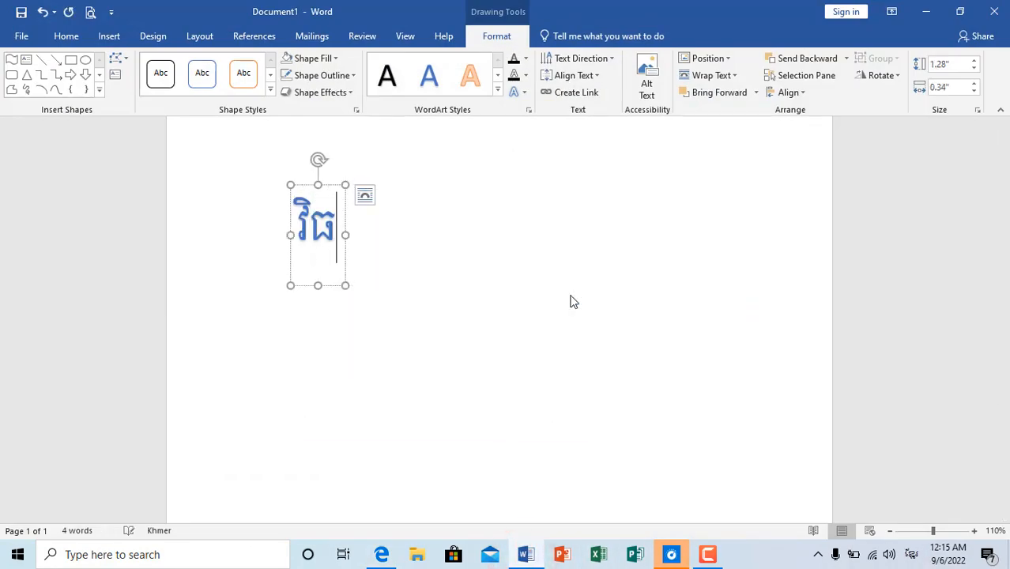
text(ីគ្រប់)
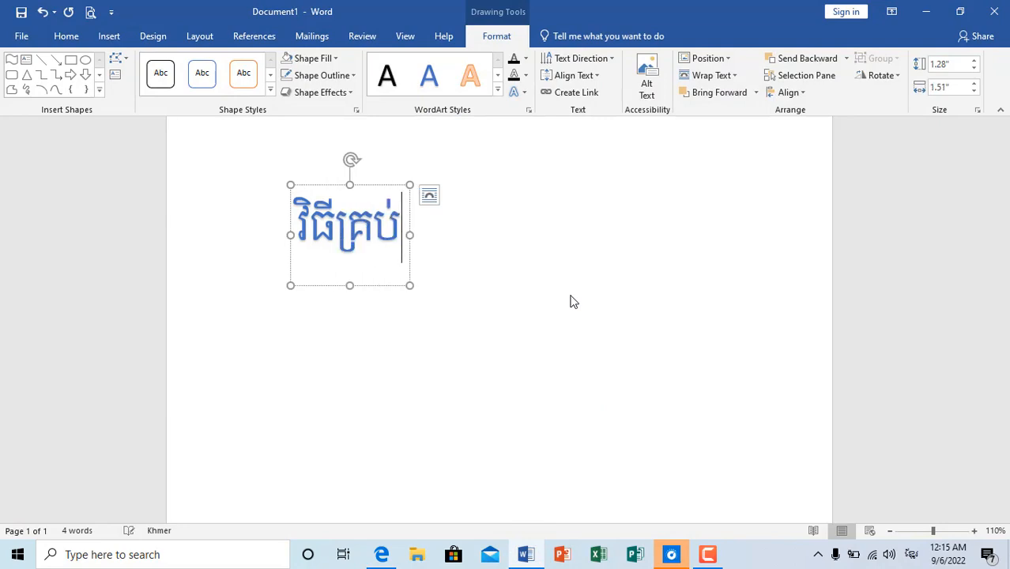
text(គ្រង)
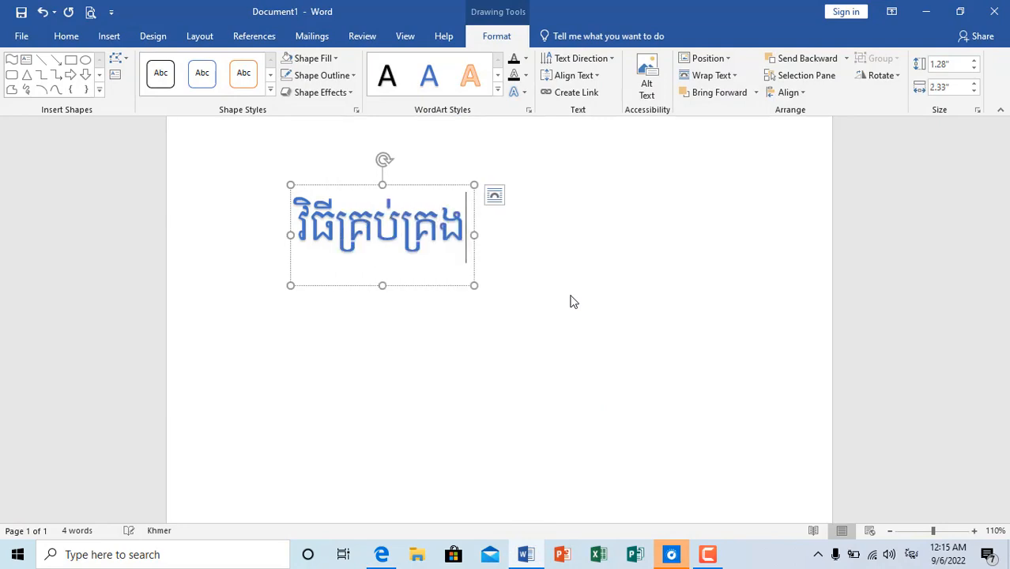
text(ចិត្ត)
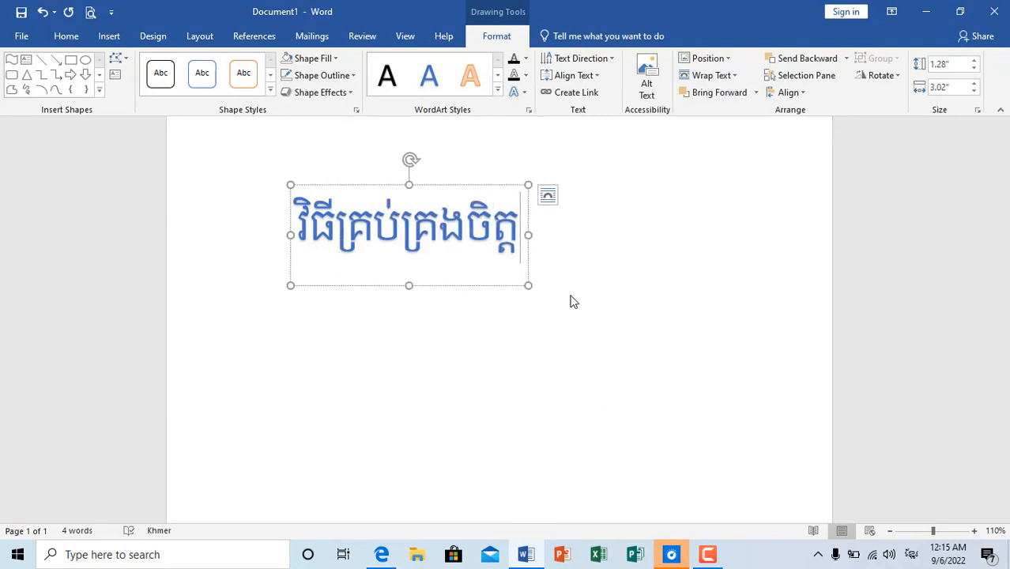
text(មួយ)
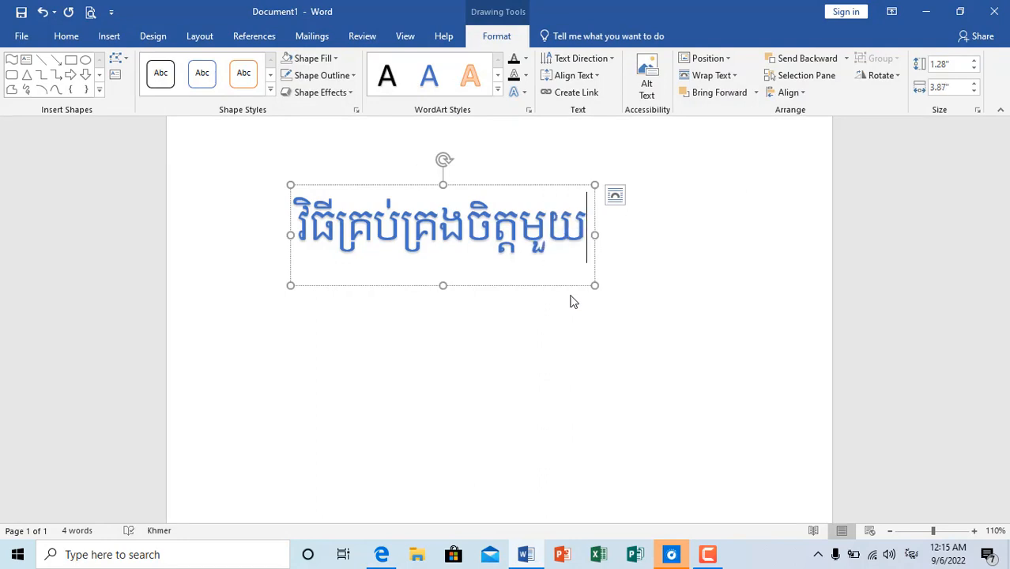
text(ជំ)
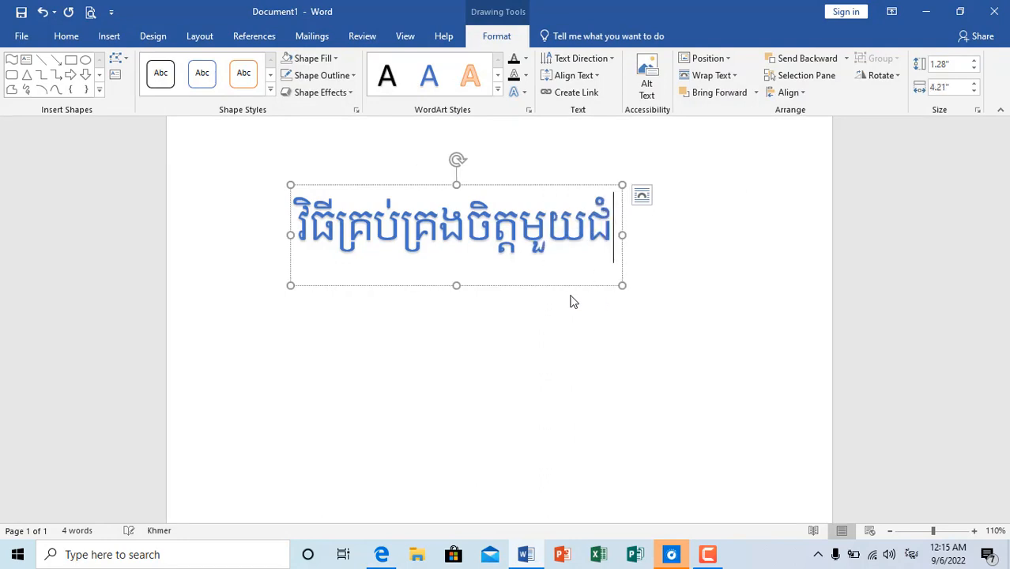
text(ហានម)
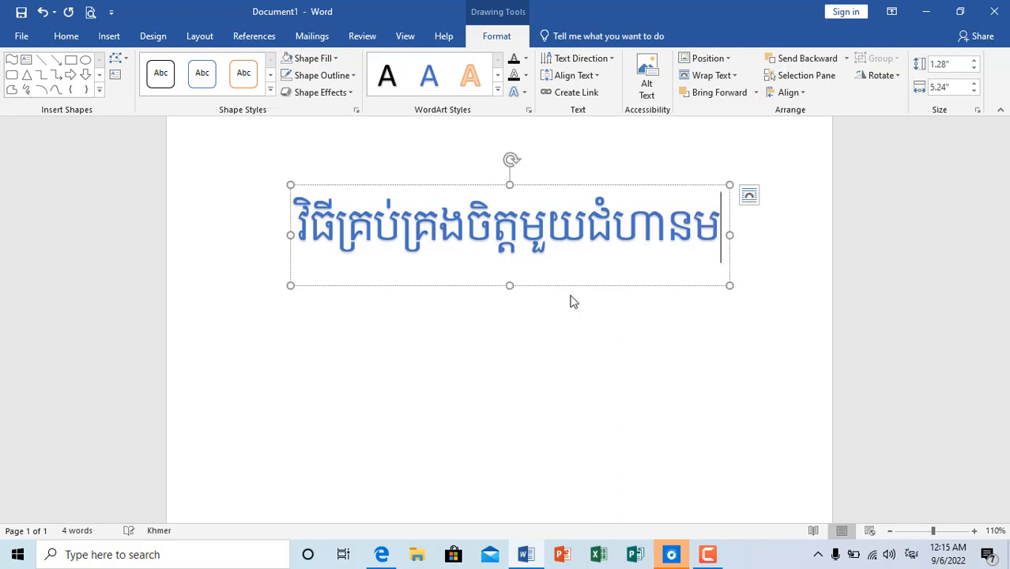
text(្តង)
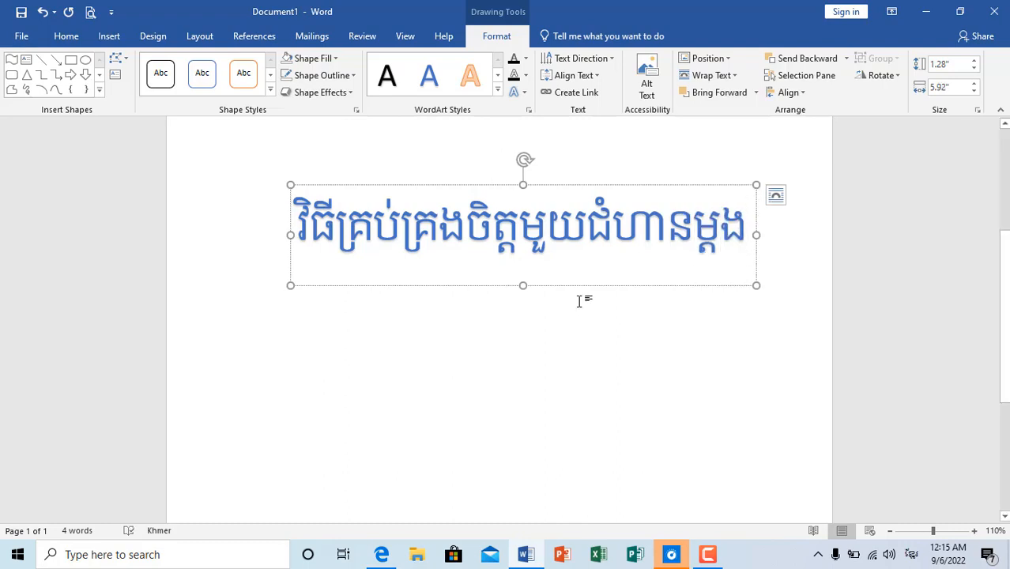
- Change the font of the whole WordArt title to Khmer OS Muol Light-Kh Auto
scroll(581, 295, down, 1)
ctrl+scroll(601, 286, down, 2)
scroll(603, 285, up, 5)
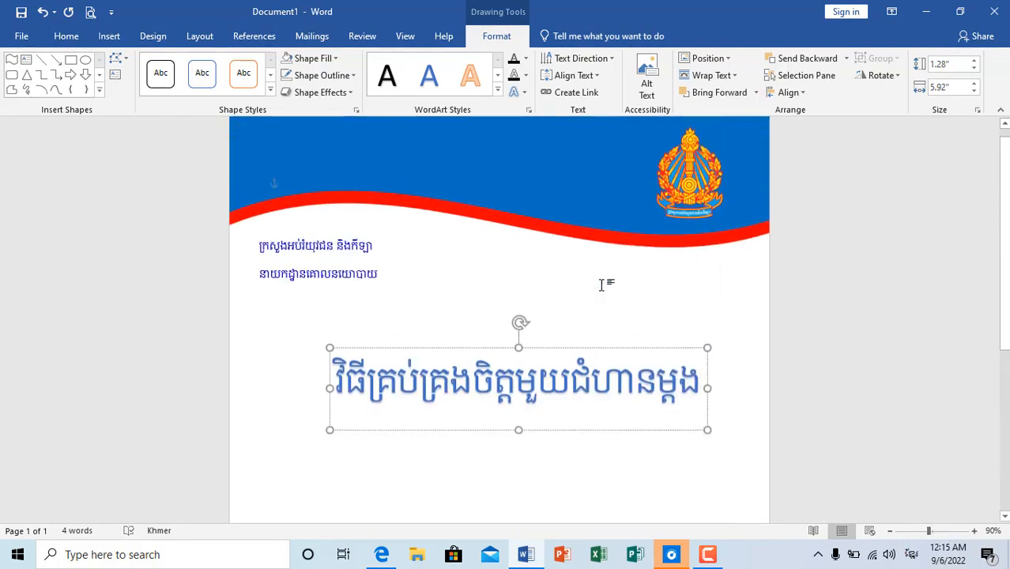
drag(700, 393, 221, 383)
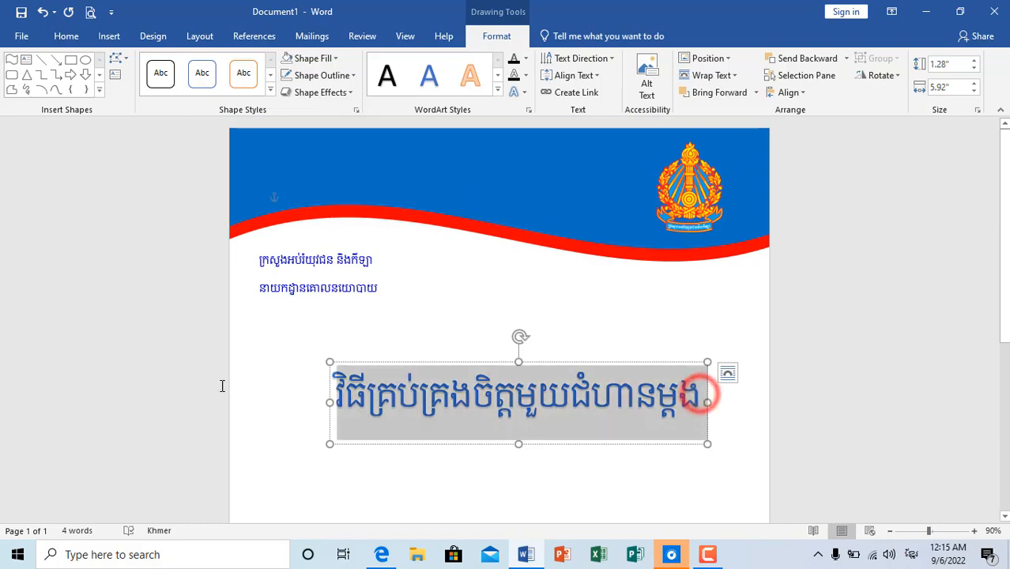
click(66, 35)
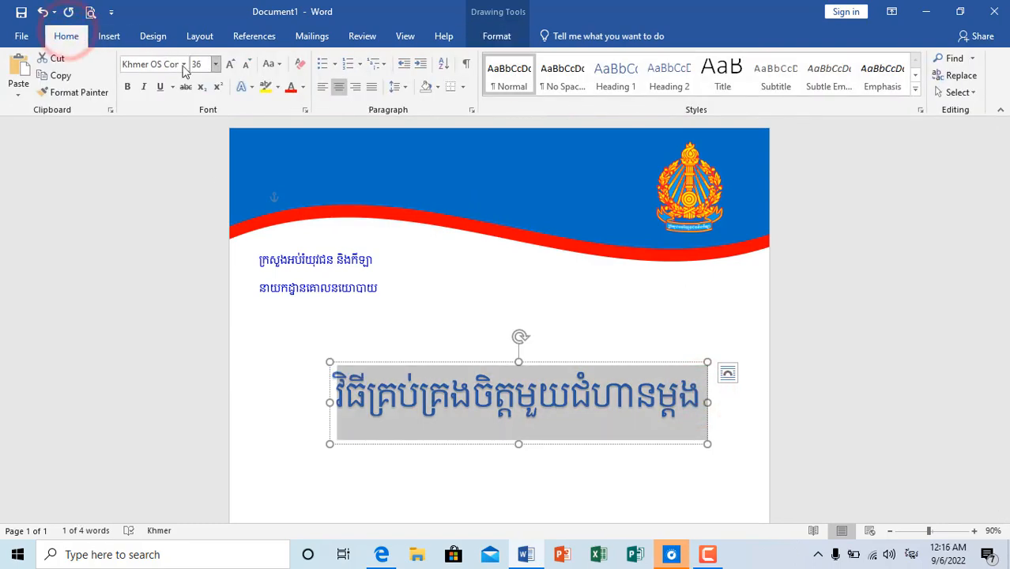
click(184, 64)
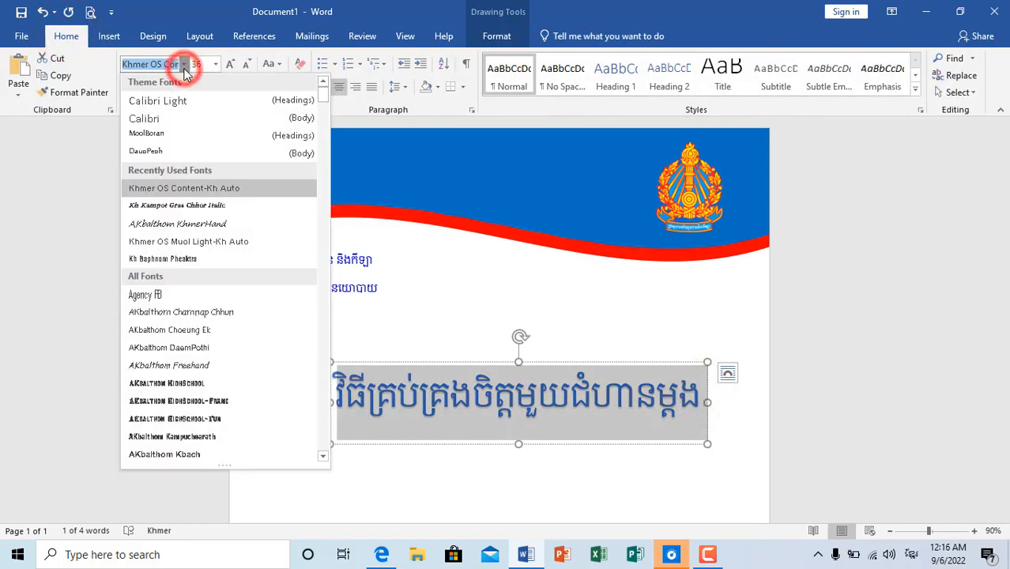
click(198, 241)
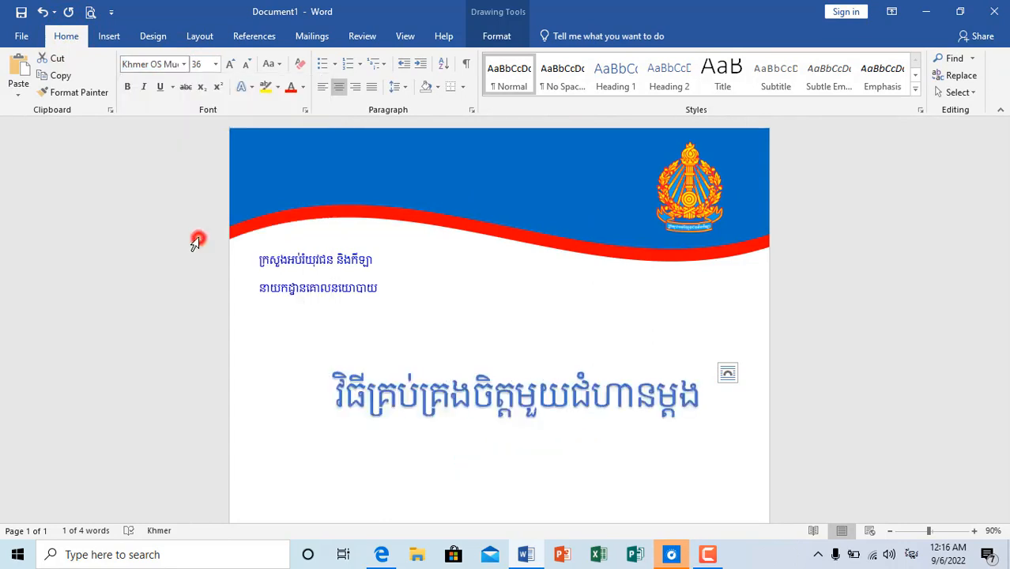
- Reposition the title so it is roughly centred across the page and sits lower in the white area
drag(328, 435, 246, 433)
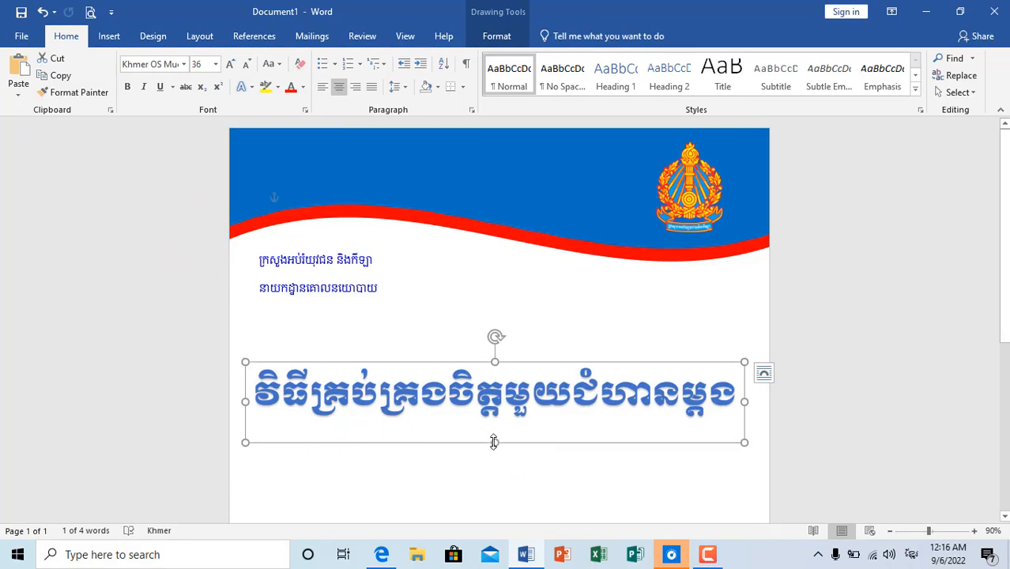
drag(494, 442, 543, 445)
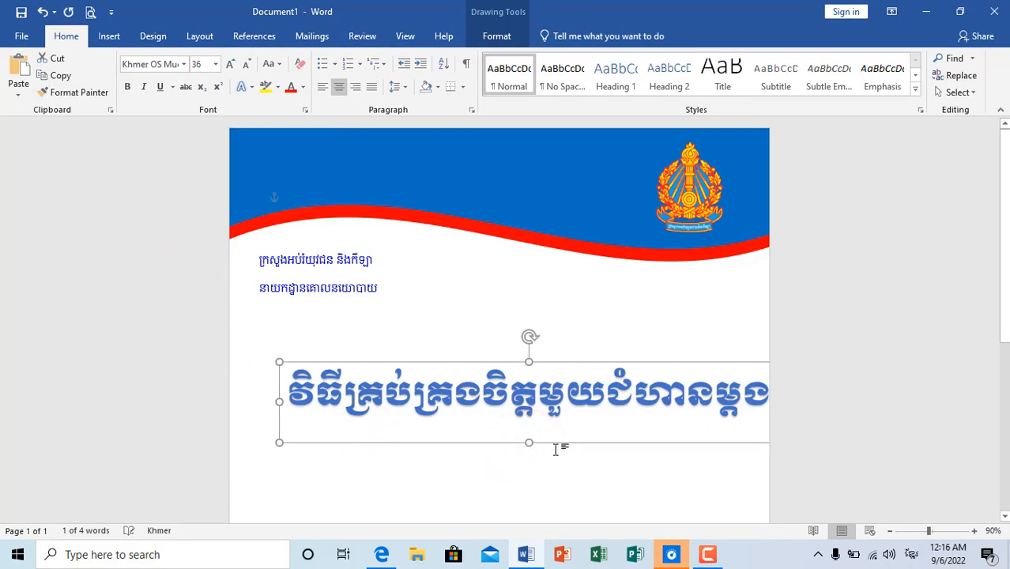
key(Left)
key(Left)
key(Left)
key(Left)
key(Down)
key(Down)
key(Down)
key(Down)
key(Down)
key(Down)
key(Down)
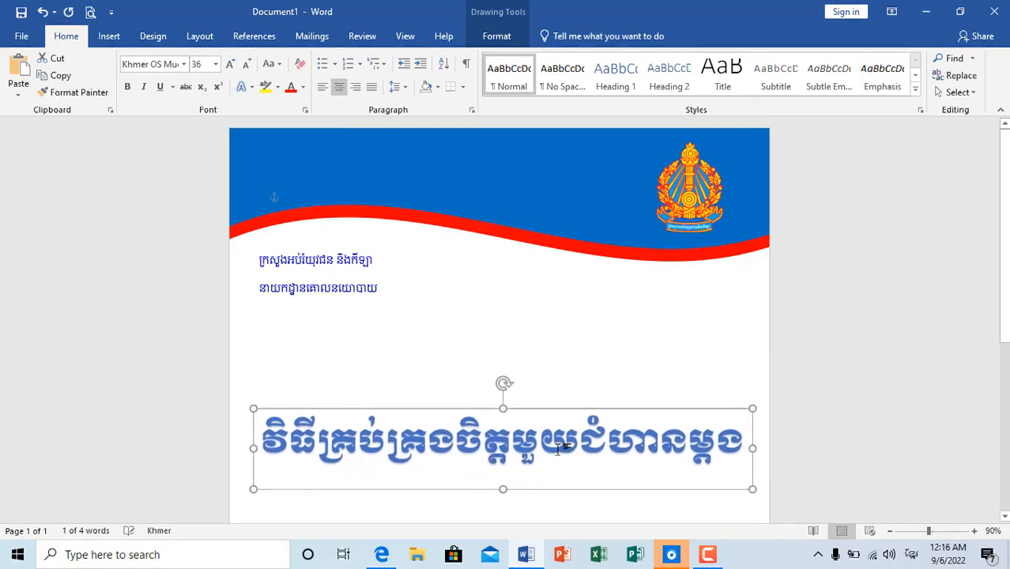
key(Down)
key(Down)
key(Down)
key(Down)
key(Down)
key(Down)
key(Down)
- Recolour the whole title text in the same dark blue as the ministry and department lines, and deselect it
scroll(593, 440, down, 4)
click(554, 323)
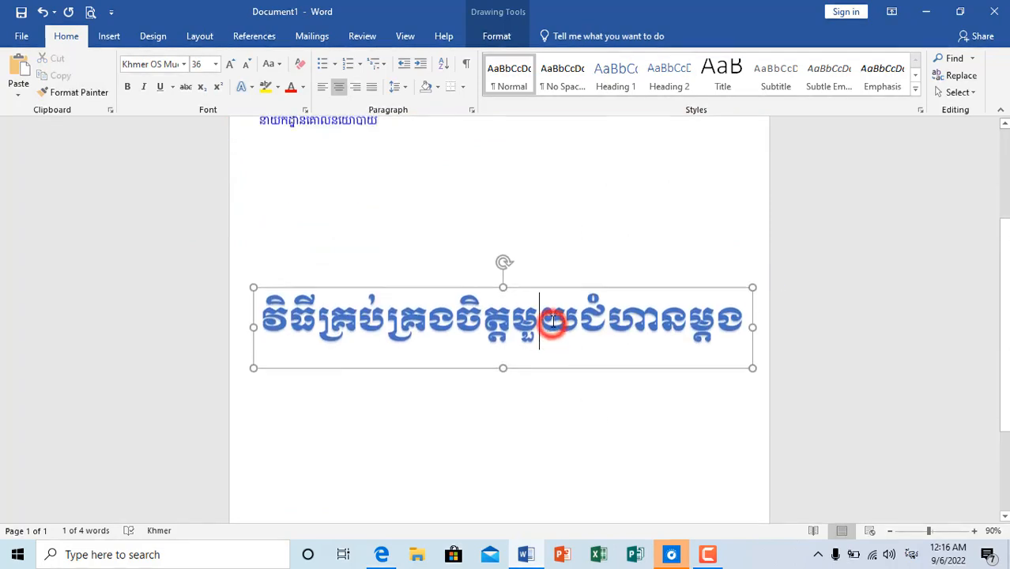
scroll(554, 324, up, 3)
click(607, 443)
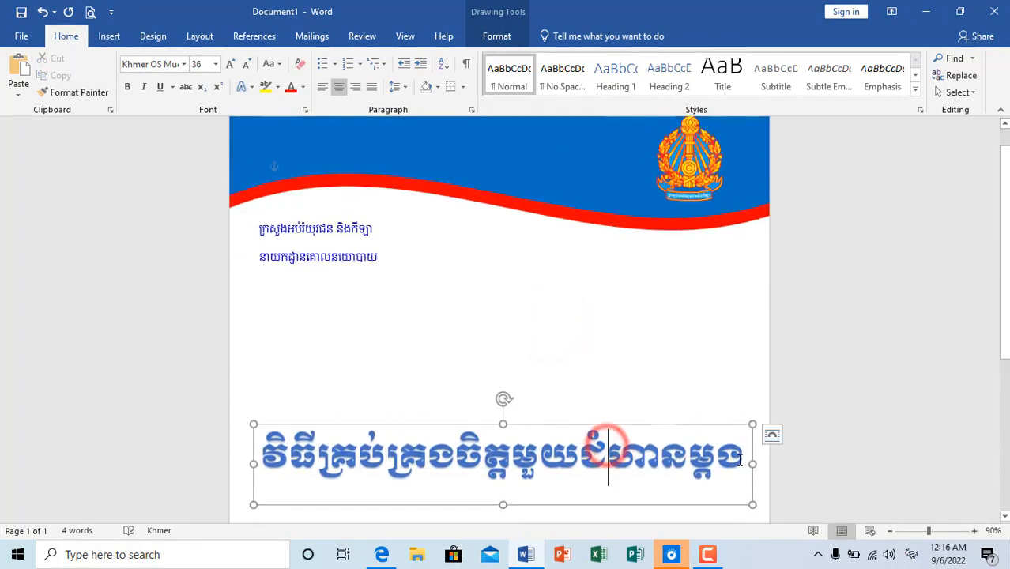
drag(740, 460, 251, 456)
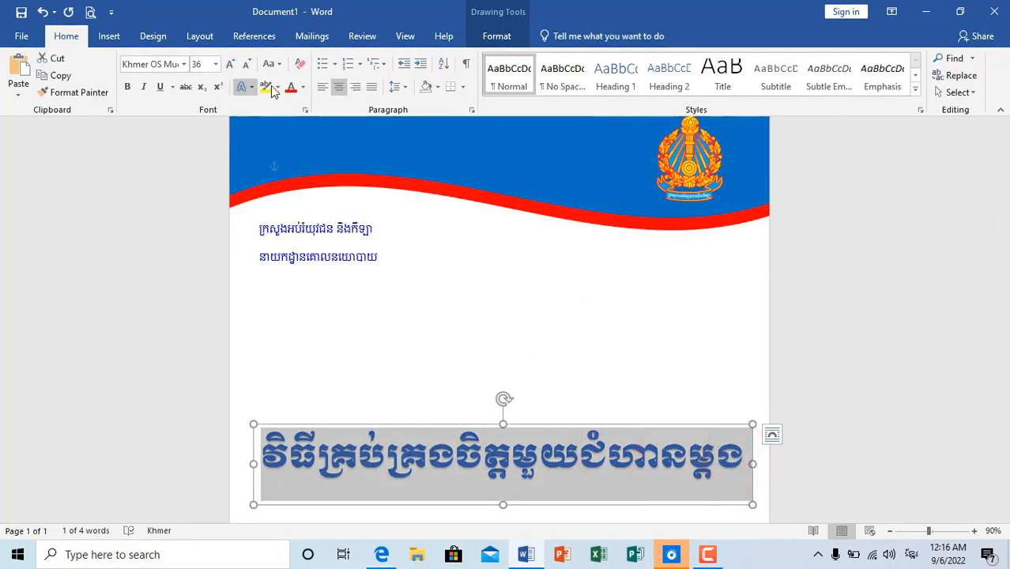
click(302, 89)
click(286, 251)
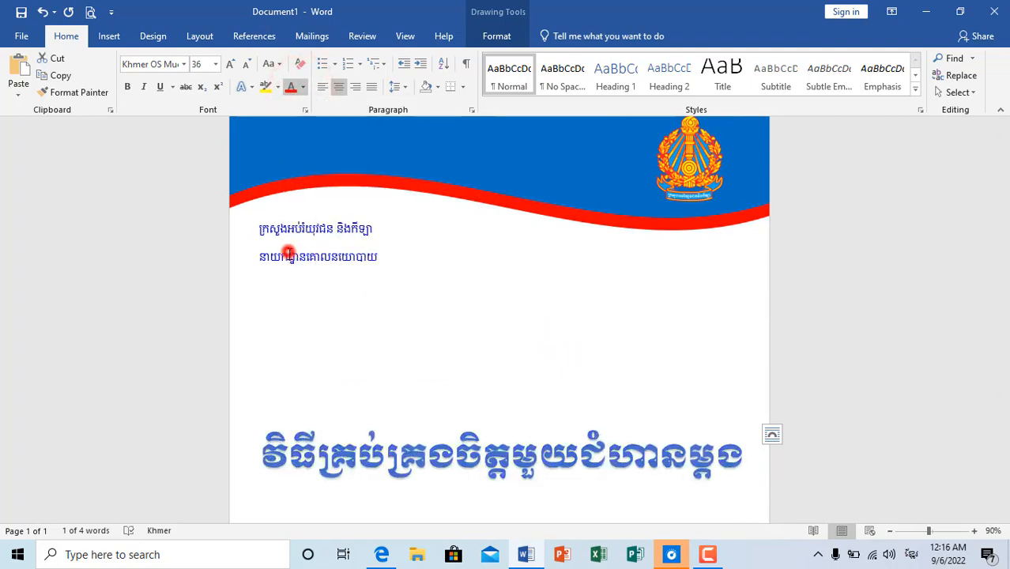
ctrl+scroll(485, 408, down, 5)
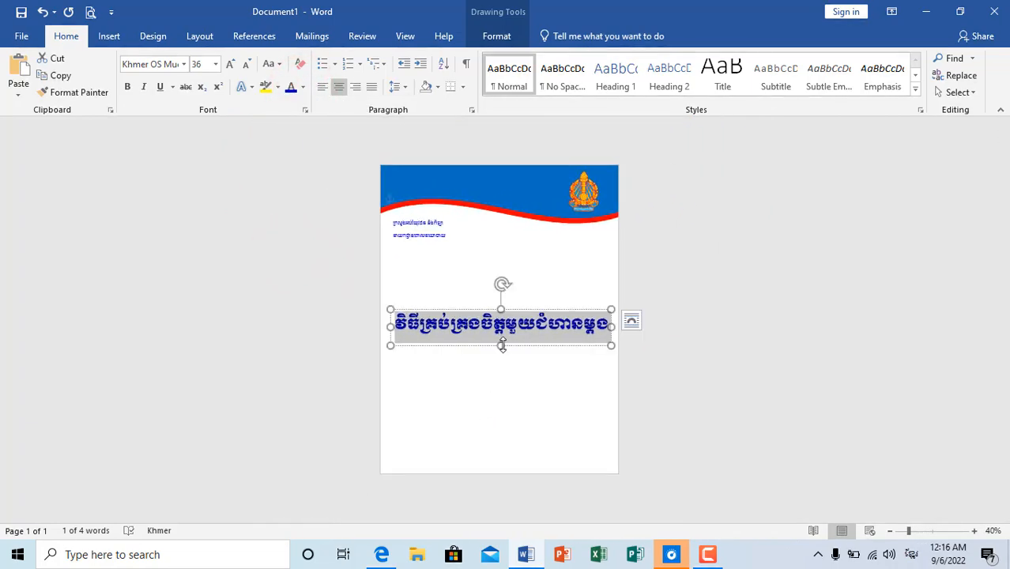
click(503, 345)
click(666, 368)
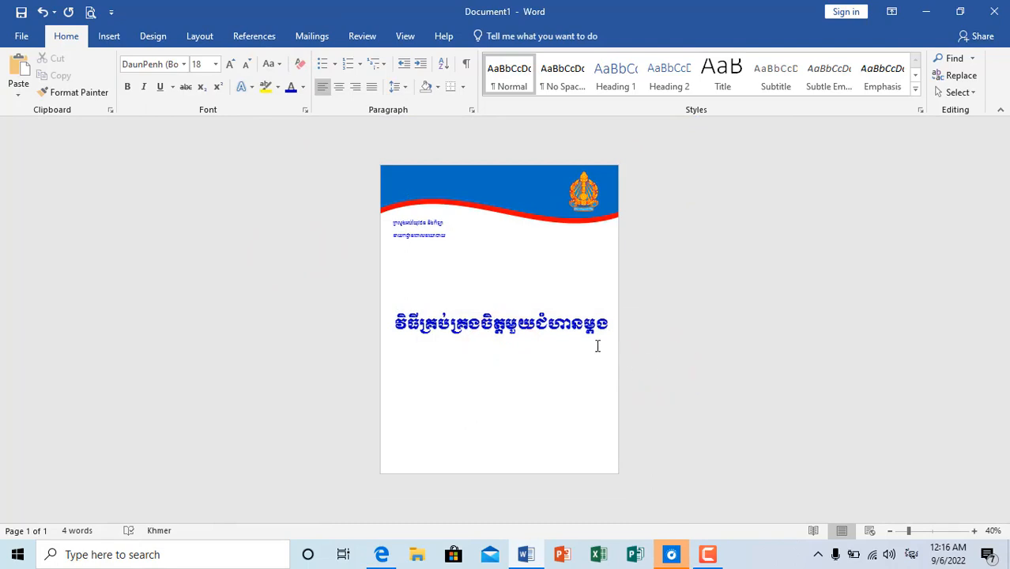
- Switch to cover.pdf, maximize it, dismiss the browser prompt for good and examine the reference cover's bottom wave and footer text
ctrl+scroll(578, 332, up, 2)
scroll(548, 327, down, 1)
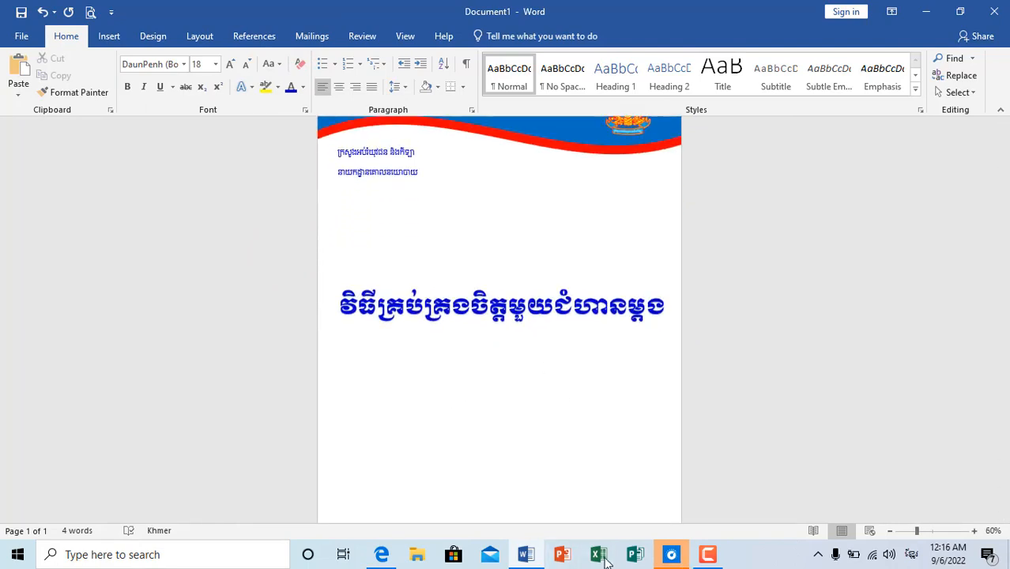
click(930, 10)
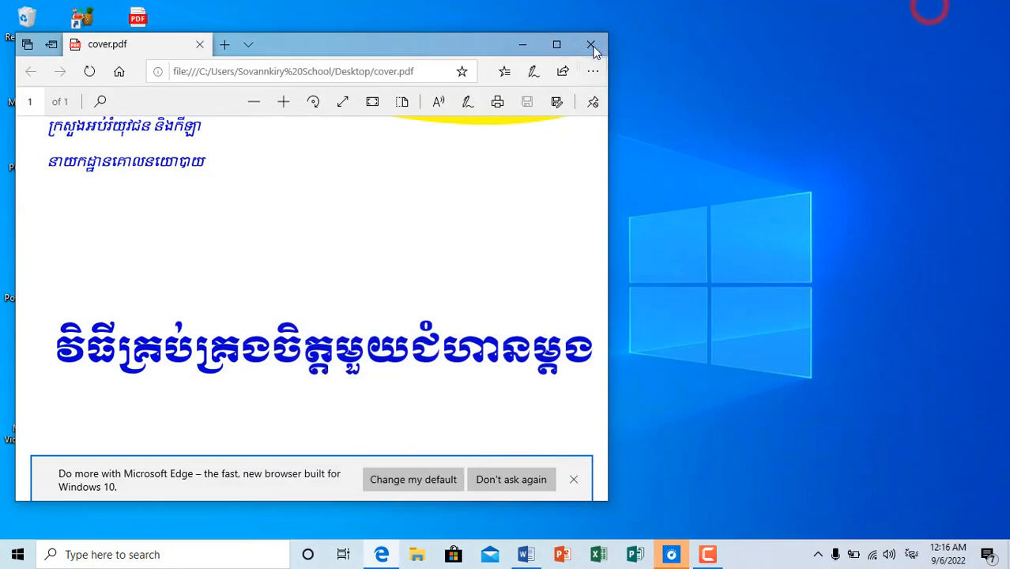
double_click(553, 41)
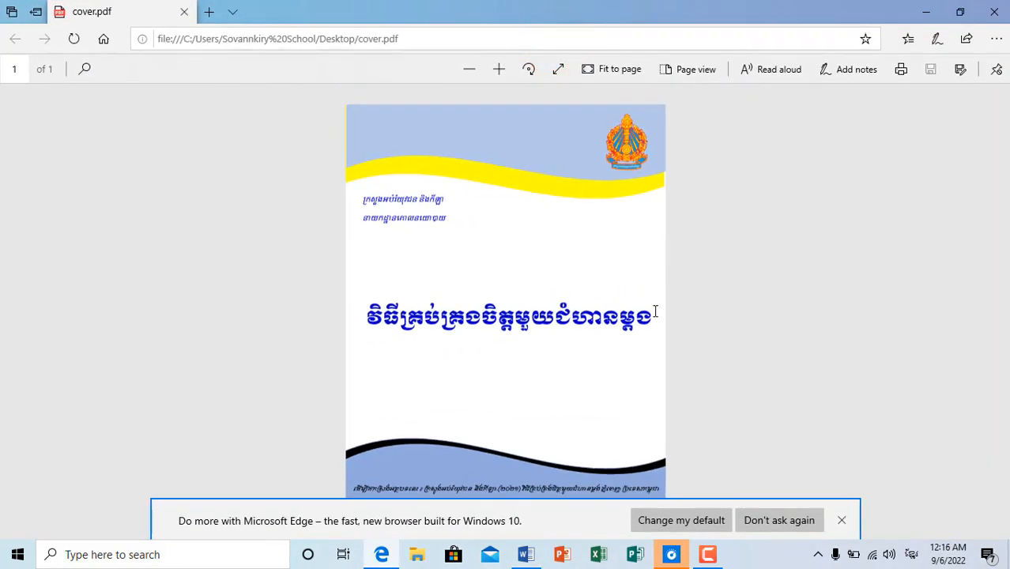
click(782, 521)
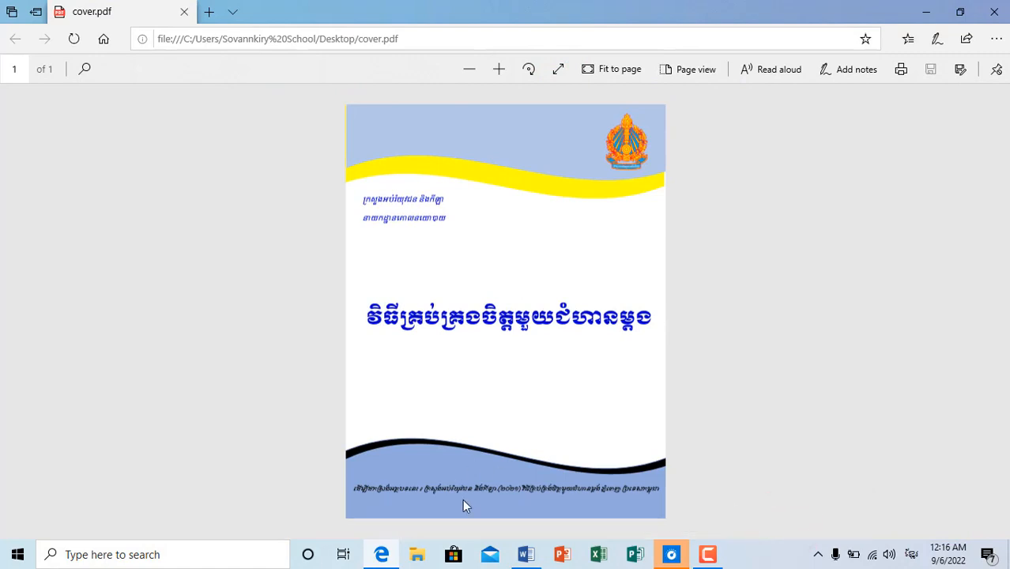
scroll(462, 499, up, 1)
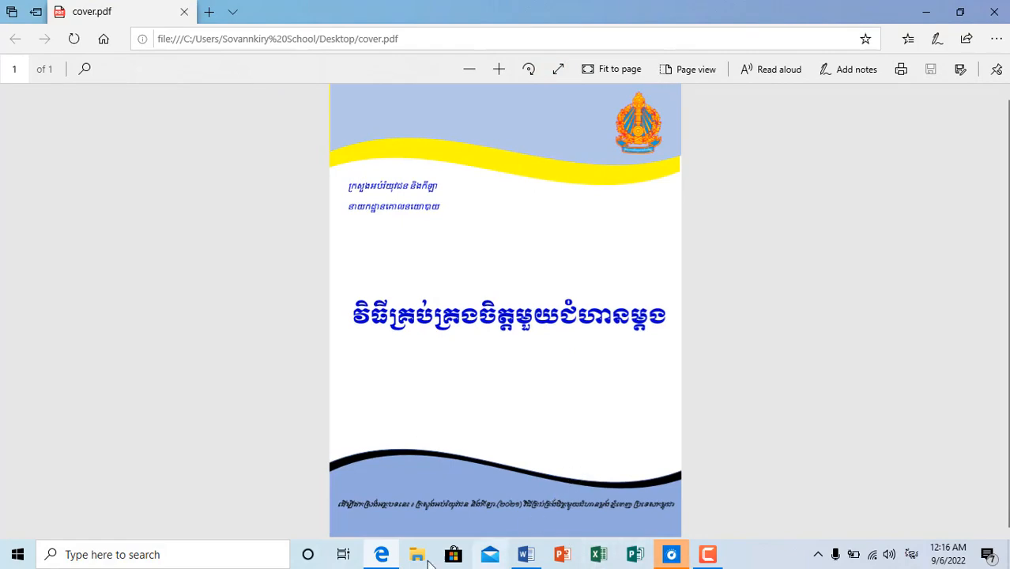
- Switch back to the Word document and draw a wave shape about 8.55" wide and 2.72" high across the page bottom
click(527, 559)
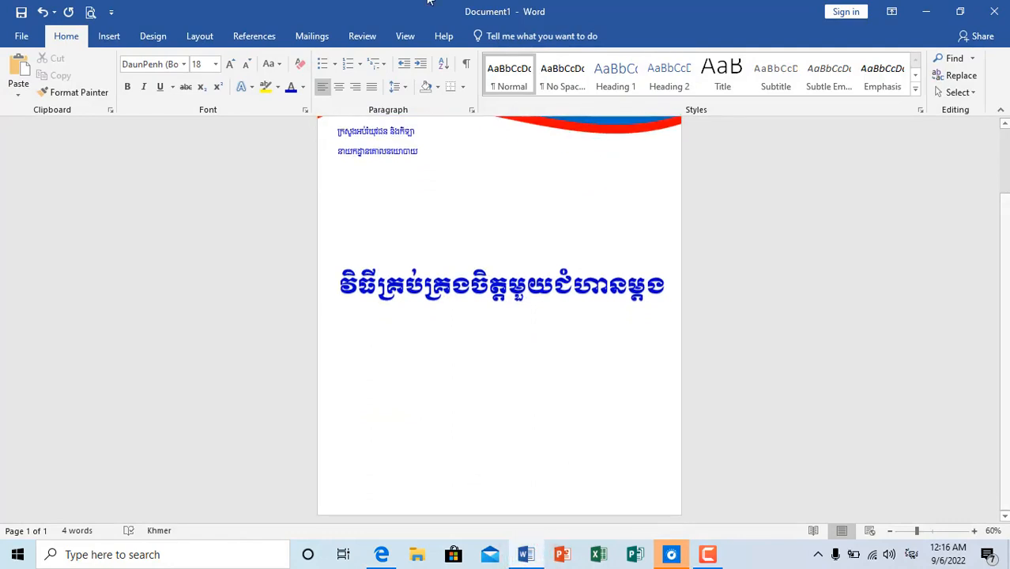
click(108, 36)
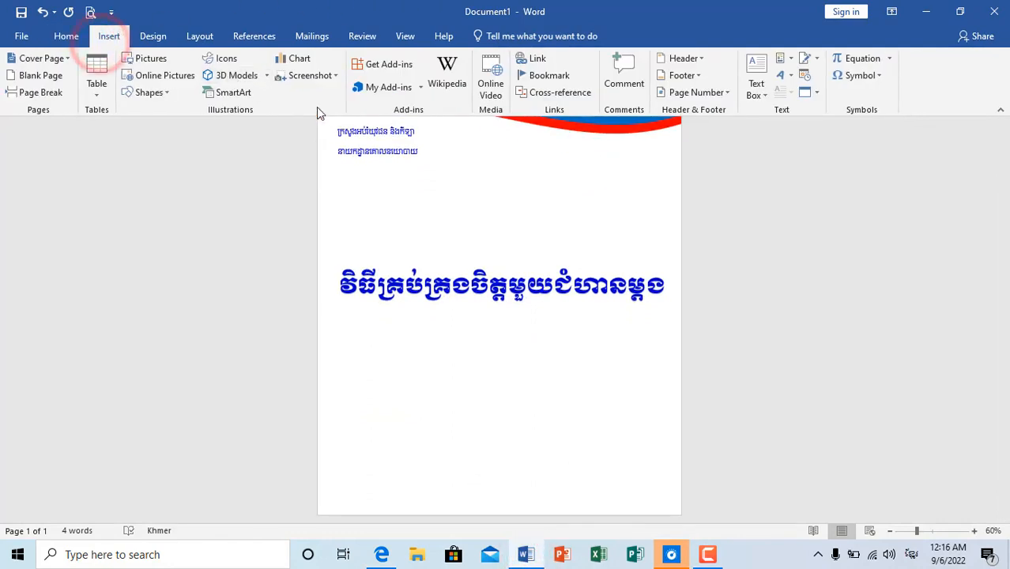
click(162, 92)
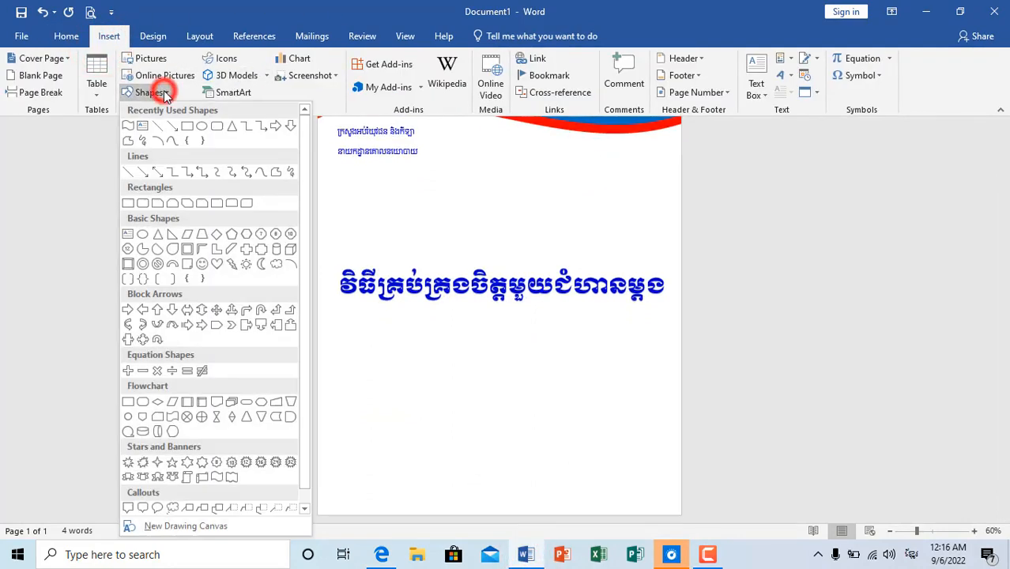
click(129, 127)
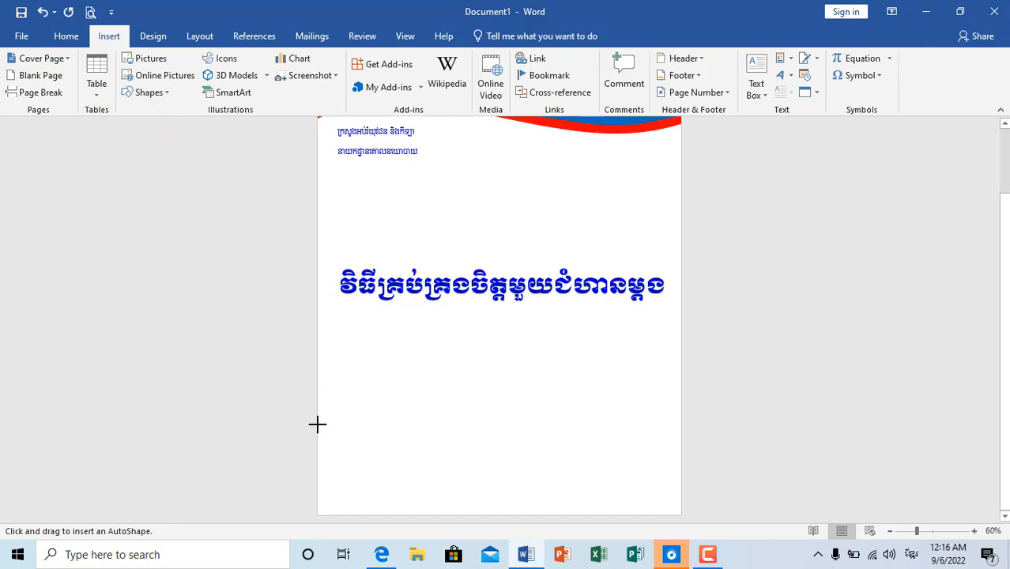
mouse_move(358, 443)
mouse_down()
mouse_move(672, 508)
mouse_move(684, 526)
mouse_move(676, 538)
mouse_move(678, 525)
mouse_up()
scroll(661, 503, up, 2)
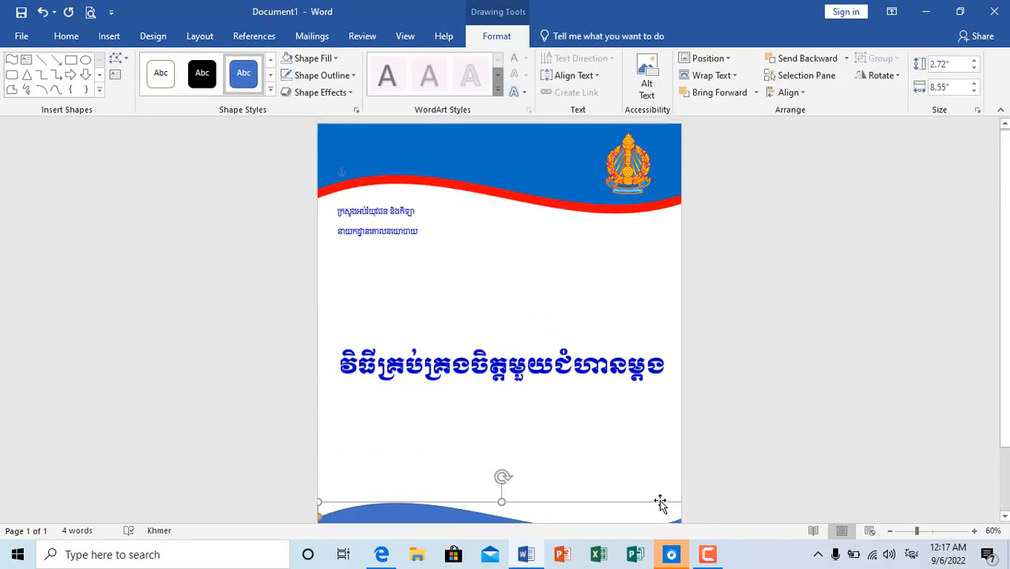
scroll(661, 503, down, 2)
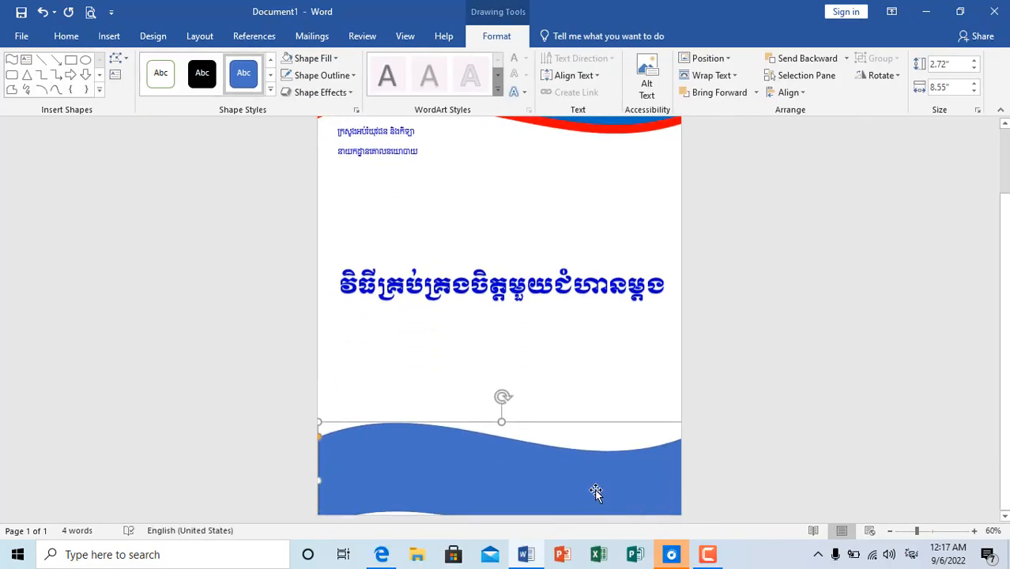
- Nudge the bottom wave down until its curved lower edge lies beyond the page edge, and deselect it
key(Down)
key(Down)
key(Down)
key(Down)
key(Down)
key(Down)
key(Down)
key(Down)
key(Down)
key(Down)
key(Down)
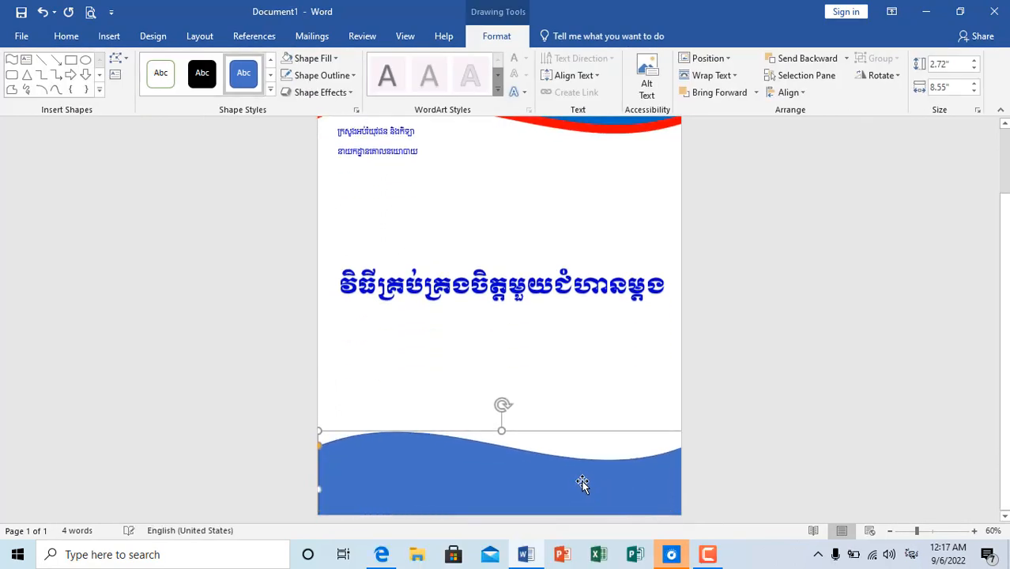
key(Down)
key(Down)
key(Down)
key(Down)
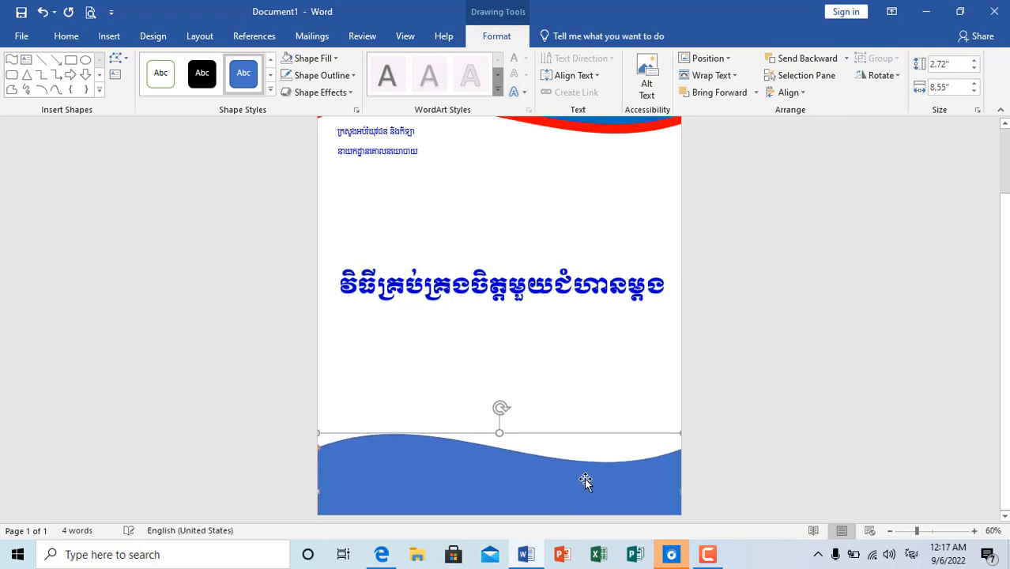
click(716, 407)
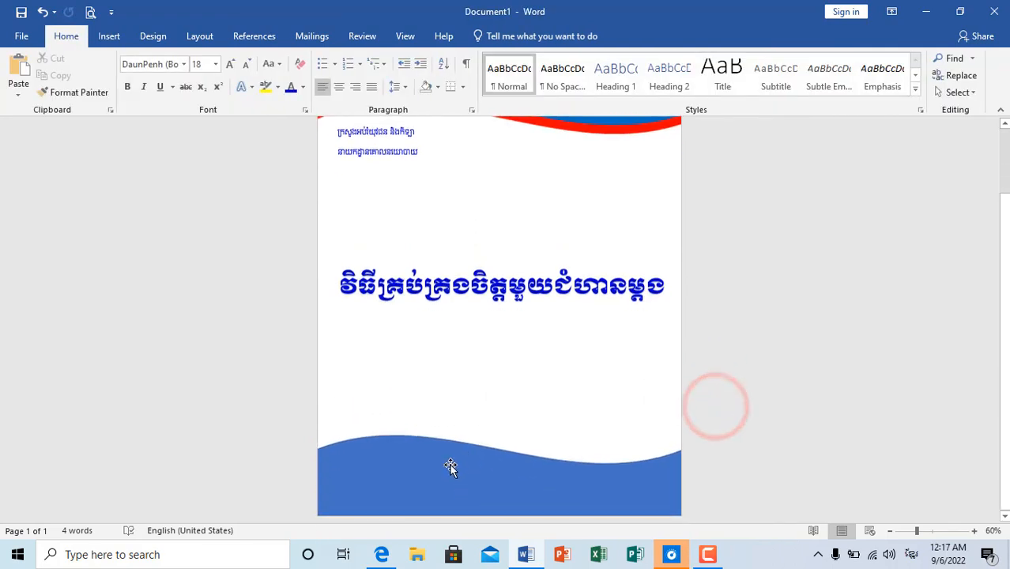
- Fill the bottom wave with light green and remove its outline
click(450, 465)
click(496, 36)
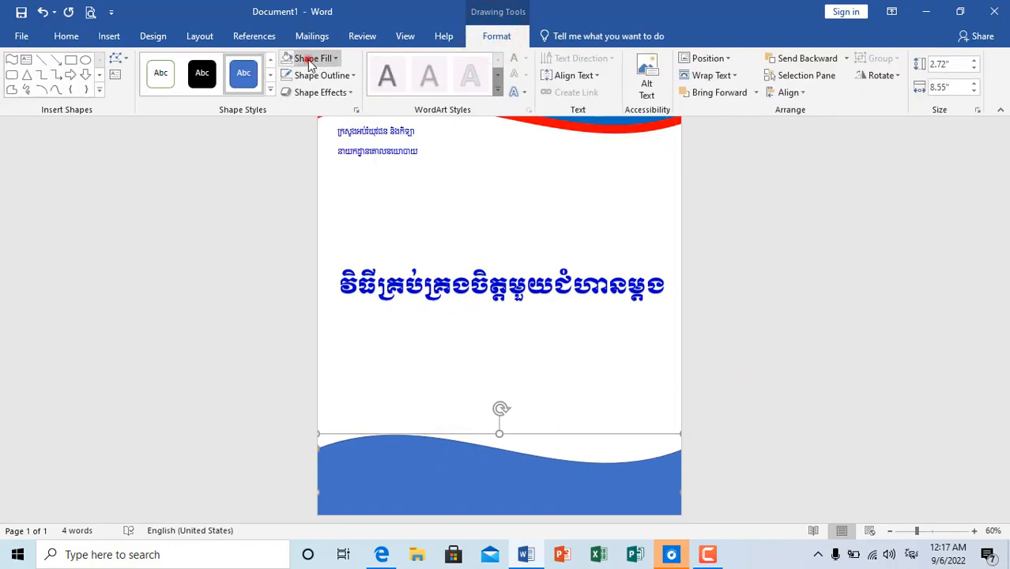
click(334, 59)
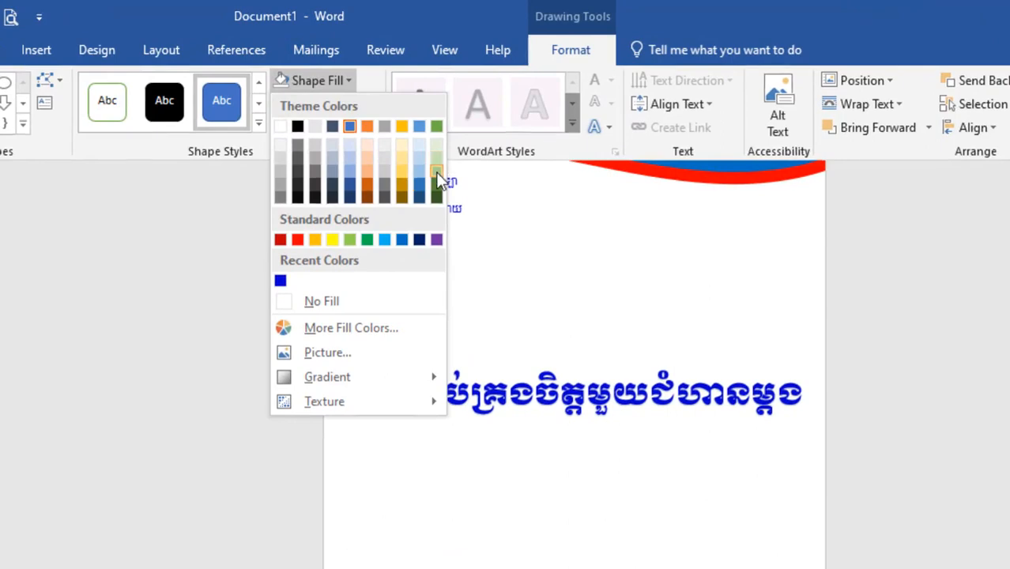
click(437, 172)
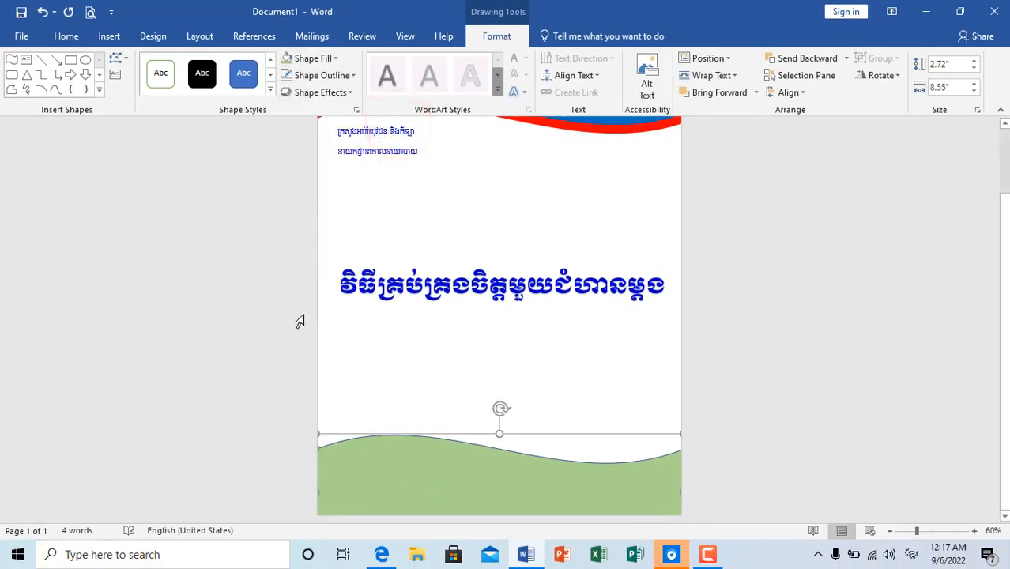
click(309, 76)
click(316, 236)
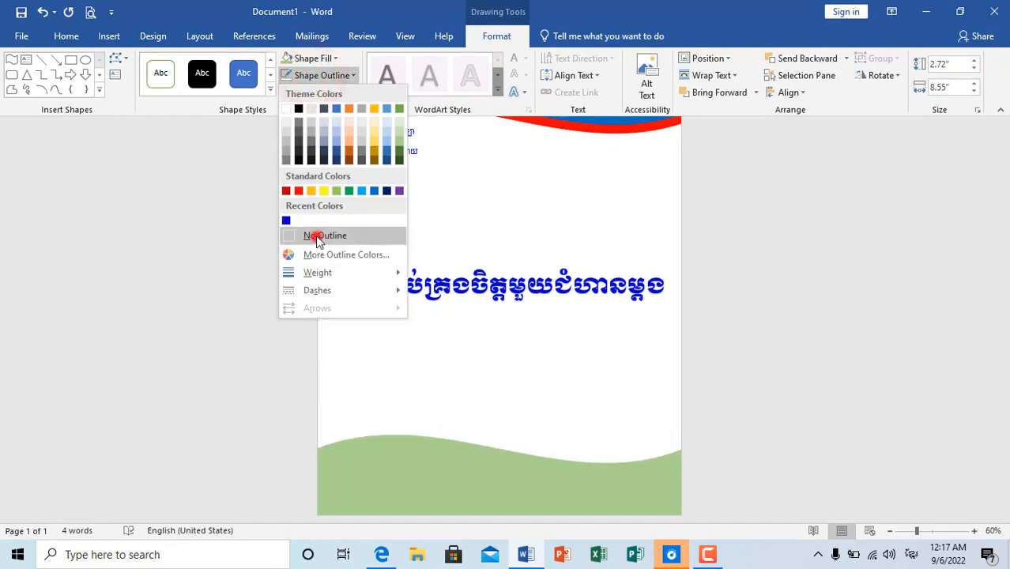
- Duplicate the green bottom wave slightly higher on the page and fill the copy with yellow
click(503, 466)
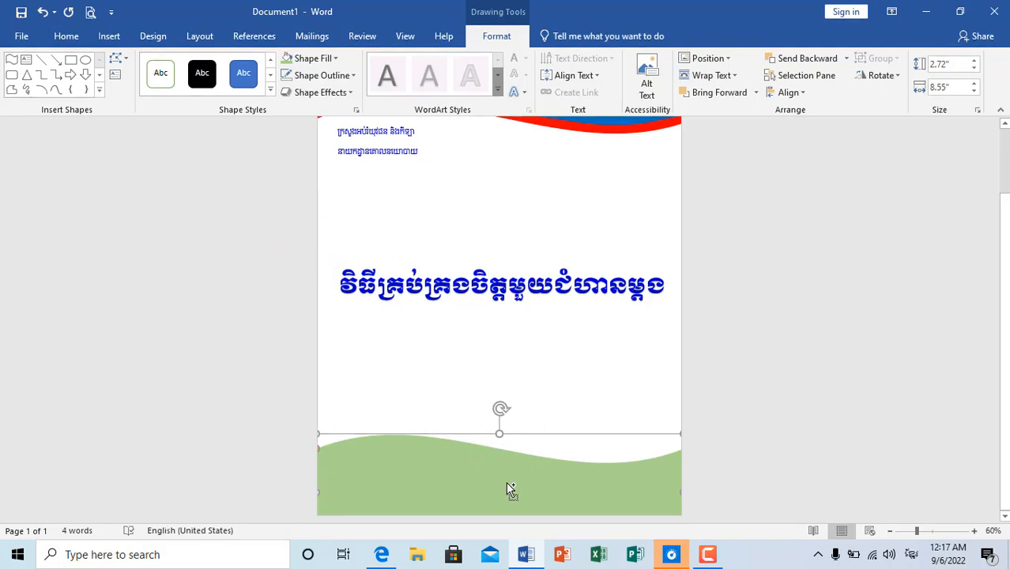
drag(507, 485, 508, 473)
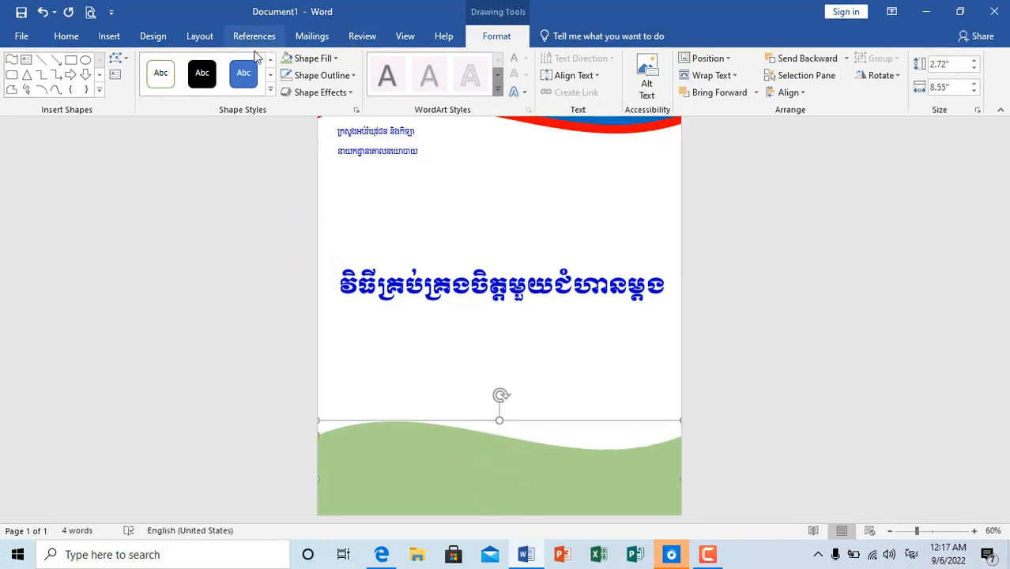
click(322, 63)
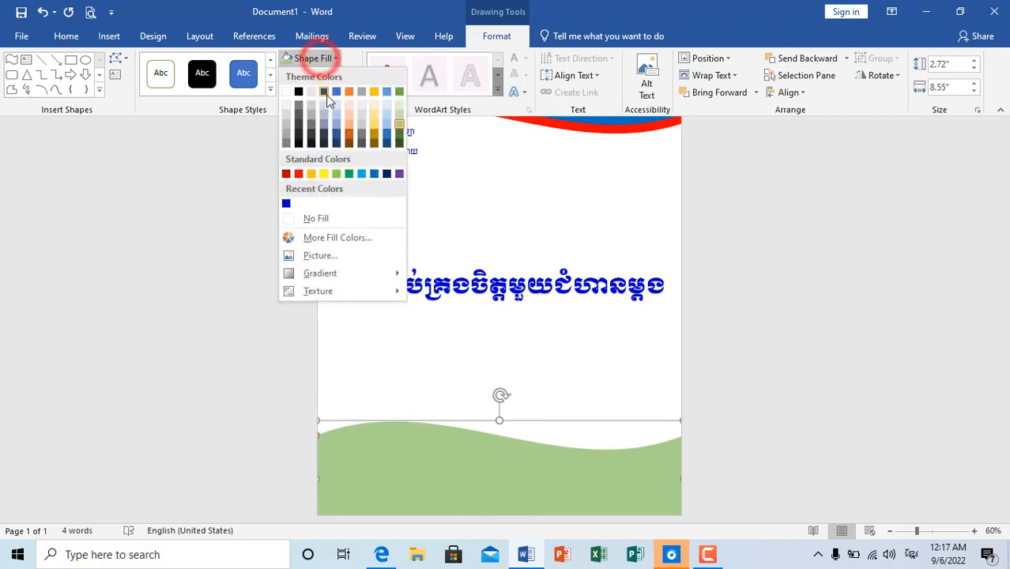
click(325, 175)
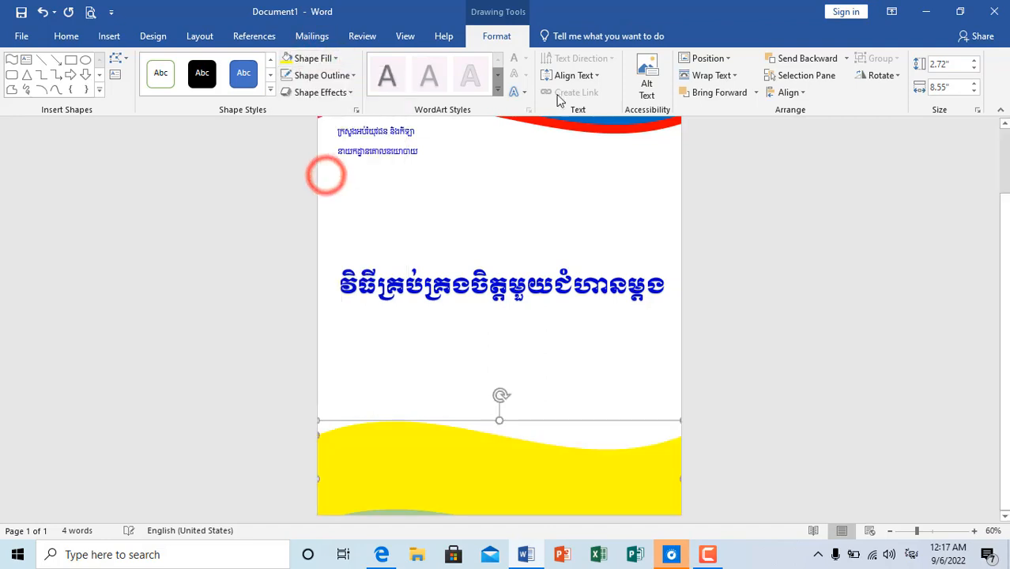
- Send the yellow wave behind the green one and lower it so only a thin band shows above the green
click(829, 59)
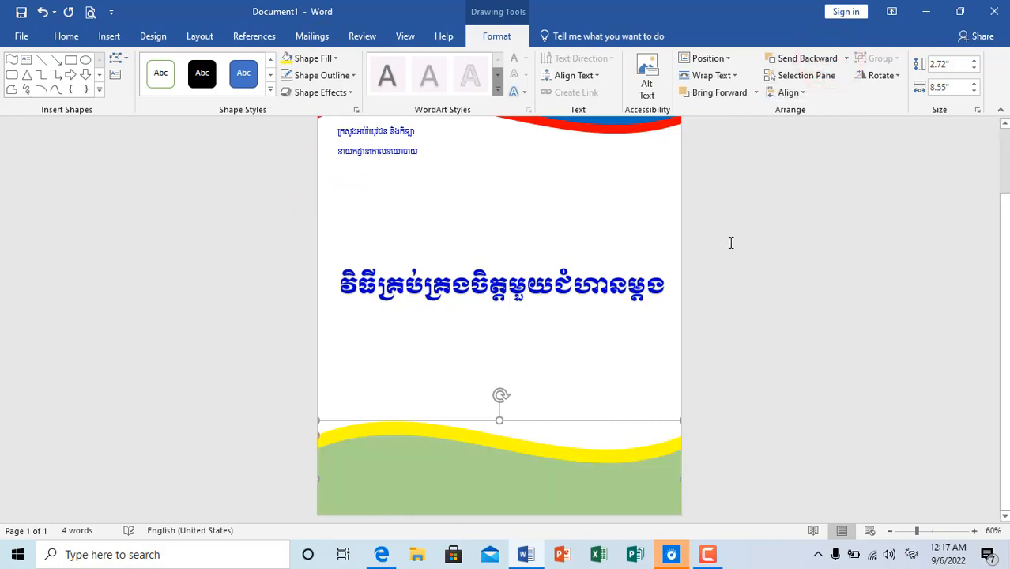
click(677, 396)
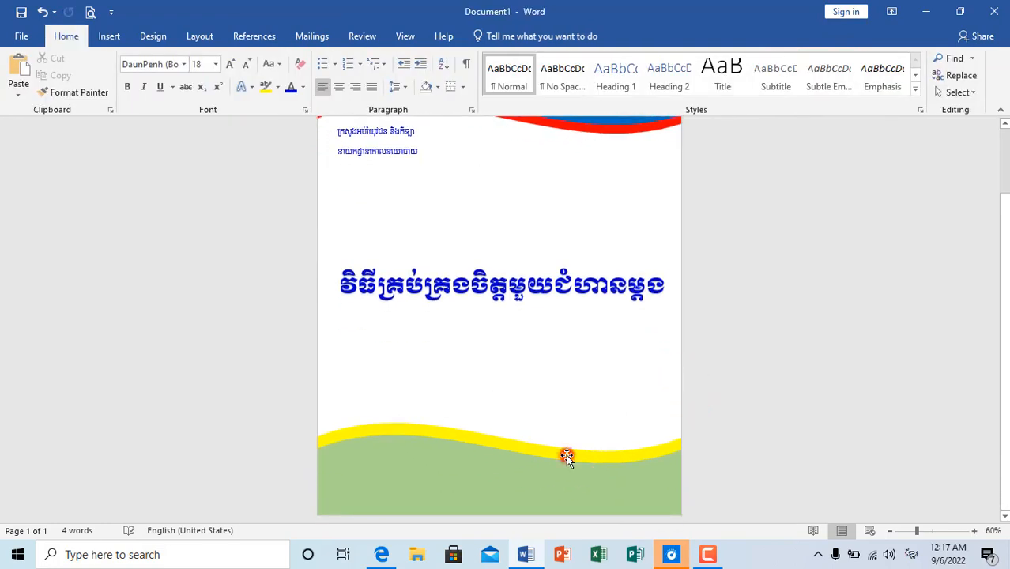
click(567, 456)
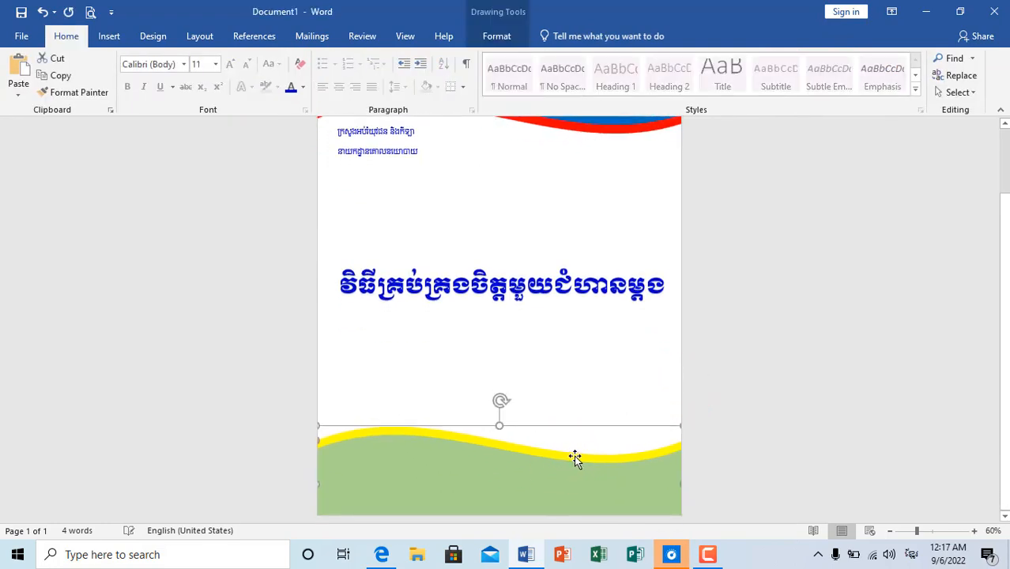
click(756, 352)
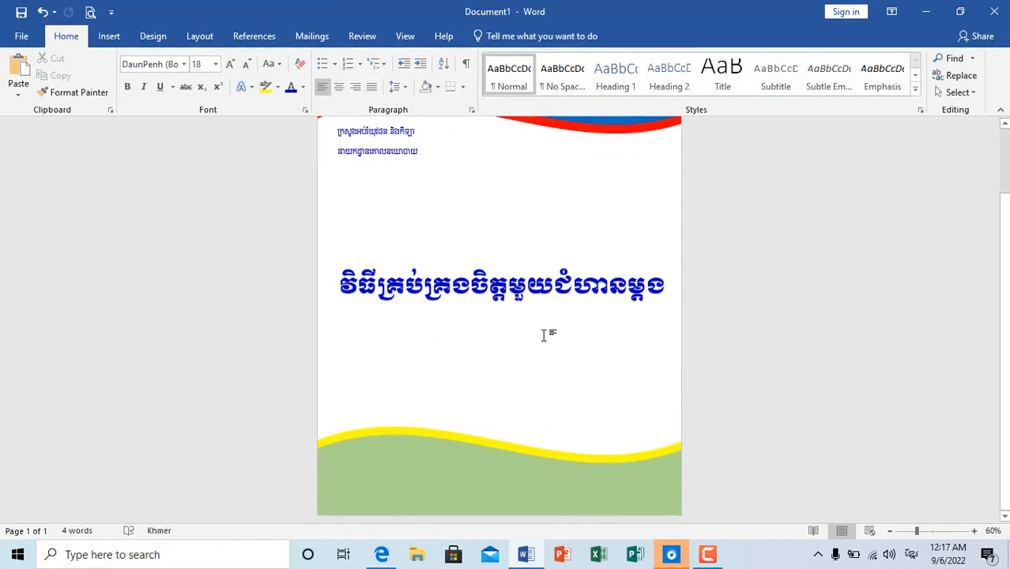
- Copy the ministry and department text box onto the green footer wave, starting near the page's left side
scroll(544, 336, up, 2)
click(386, 212)
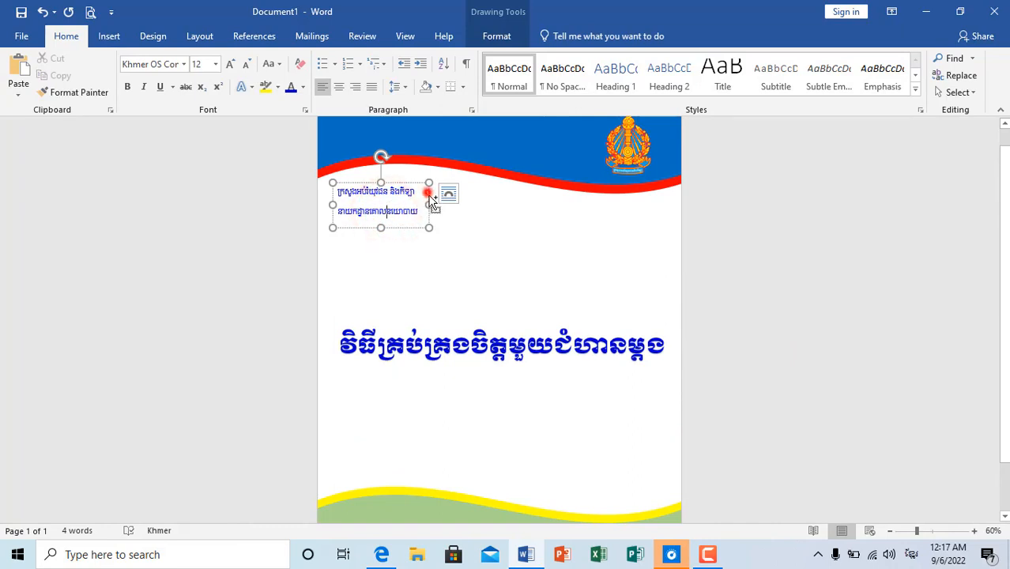
drag(432, 203, 527, 493)
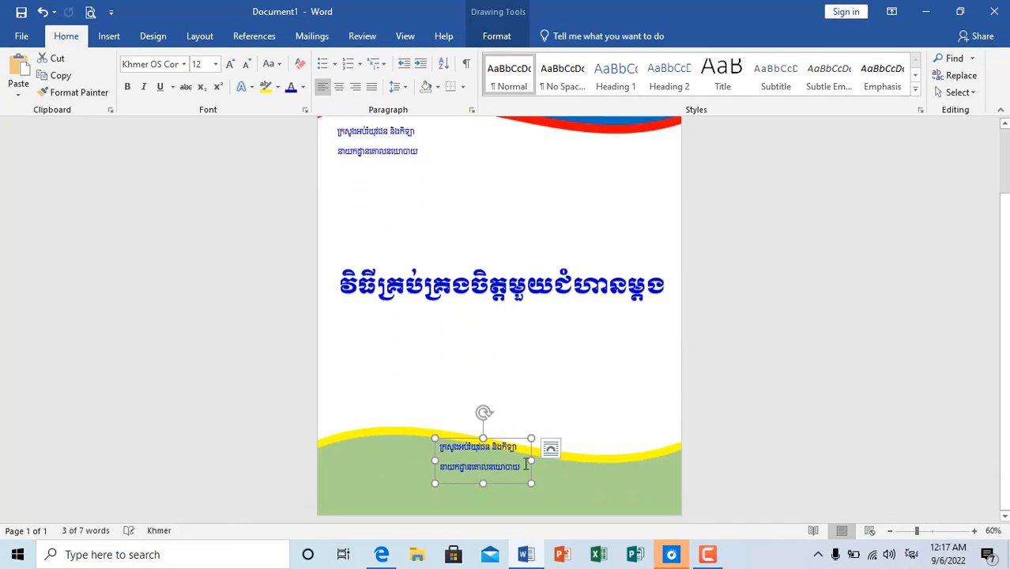
drag(508, 441, 433, 459)
- Widen the copied text box across most of the green footer and nudge it down close to the page bottom
drag(532, 490, 652, 497)
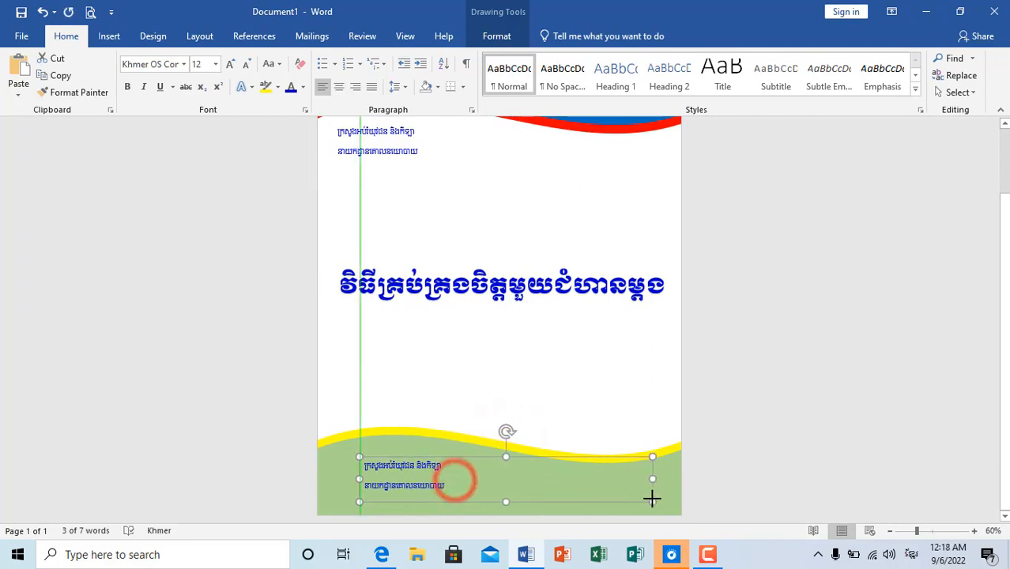
drag(359, 480, 348, 479)
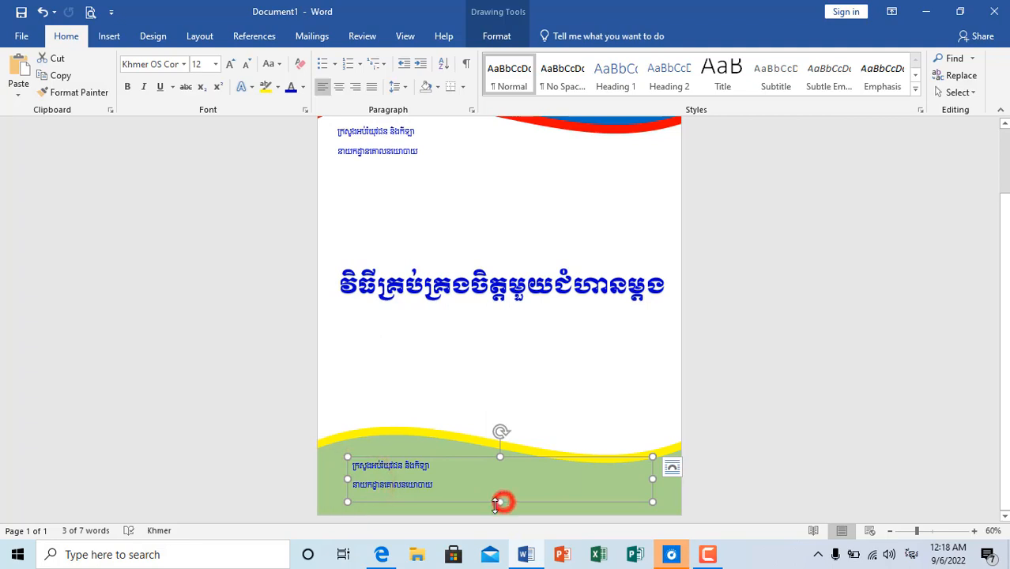
key(Down)
key(Down)
key(Down)
key(Down)
key(Down)
key(Down)
key(Down)
key(Down)
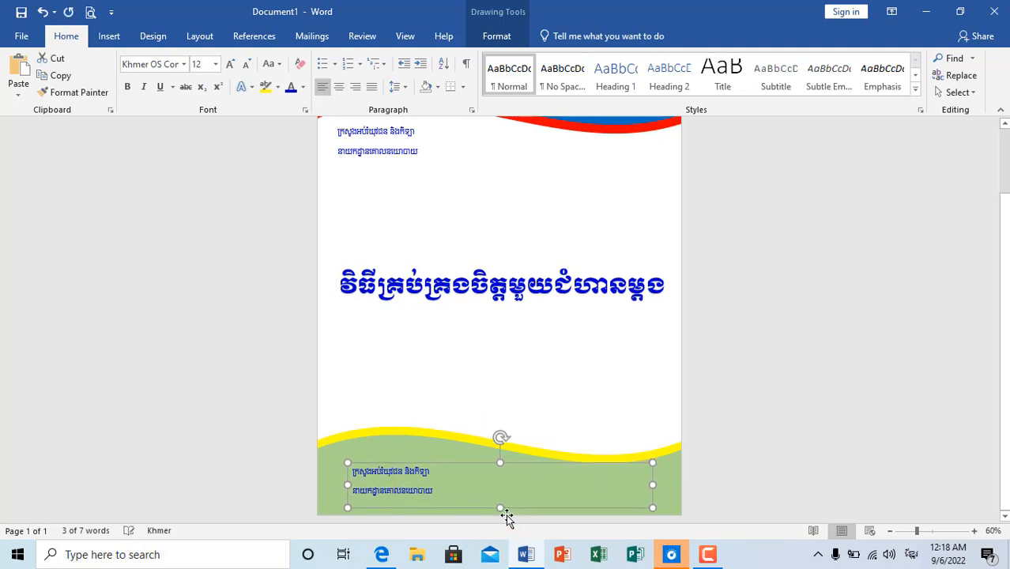
key(Down)
key(Down)
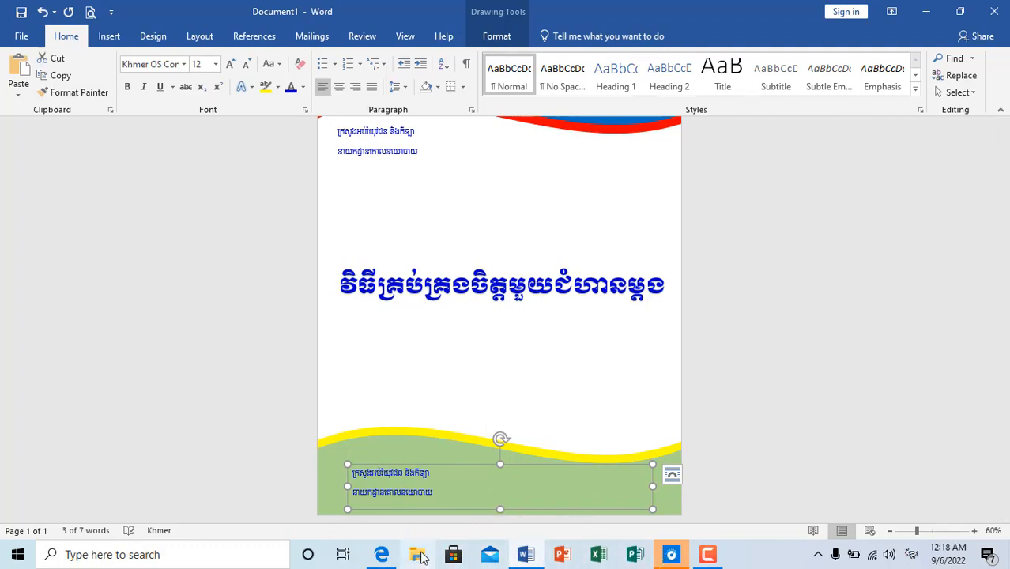
- Check the footer line in cover.pdf and start replacing the copied text box's contents with it, beginning with "ដើ"
drag(435, 491, 365, 462)
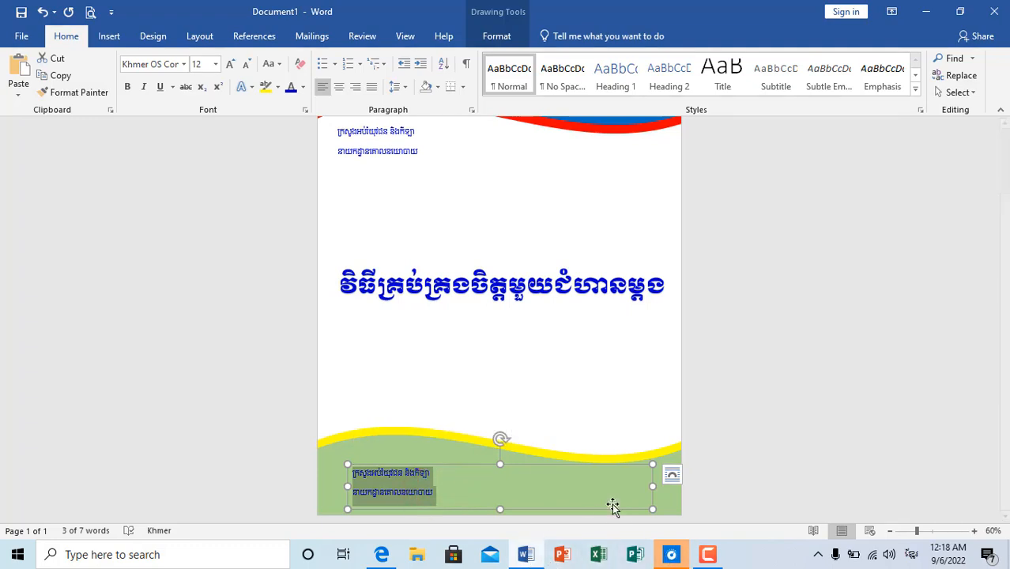
click(926, 12)
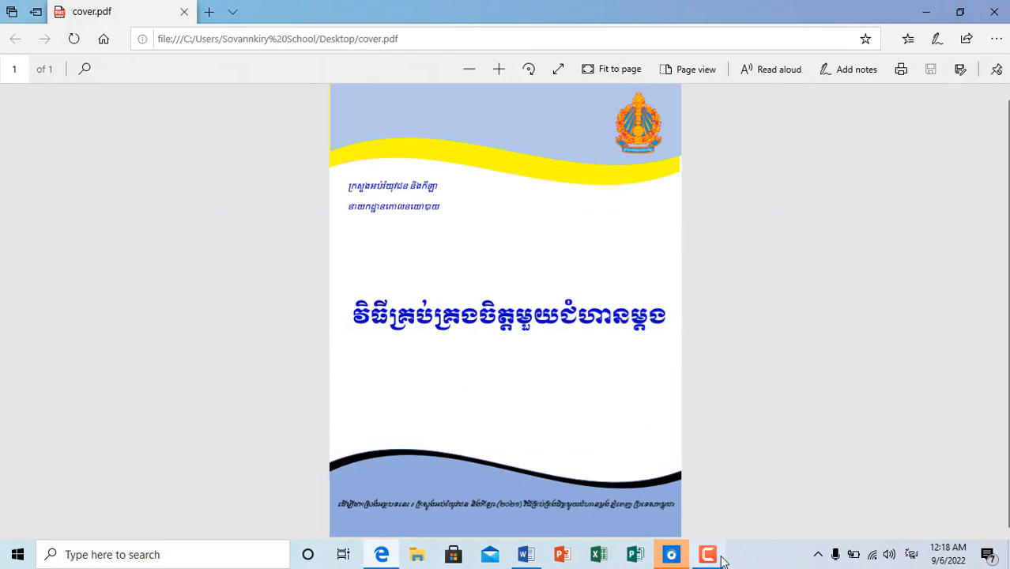
click(526, 554)
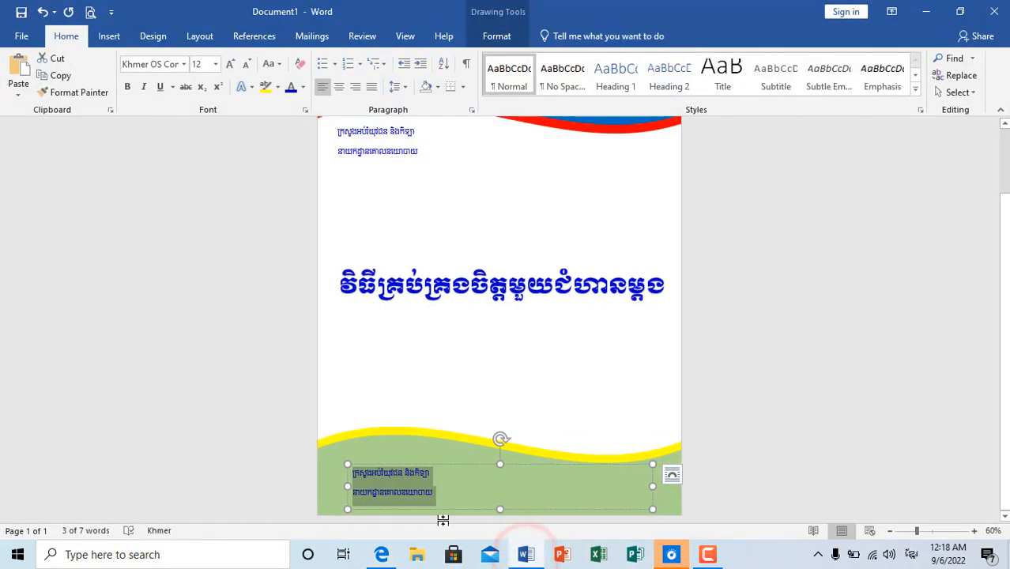
text(ផើ)
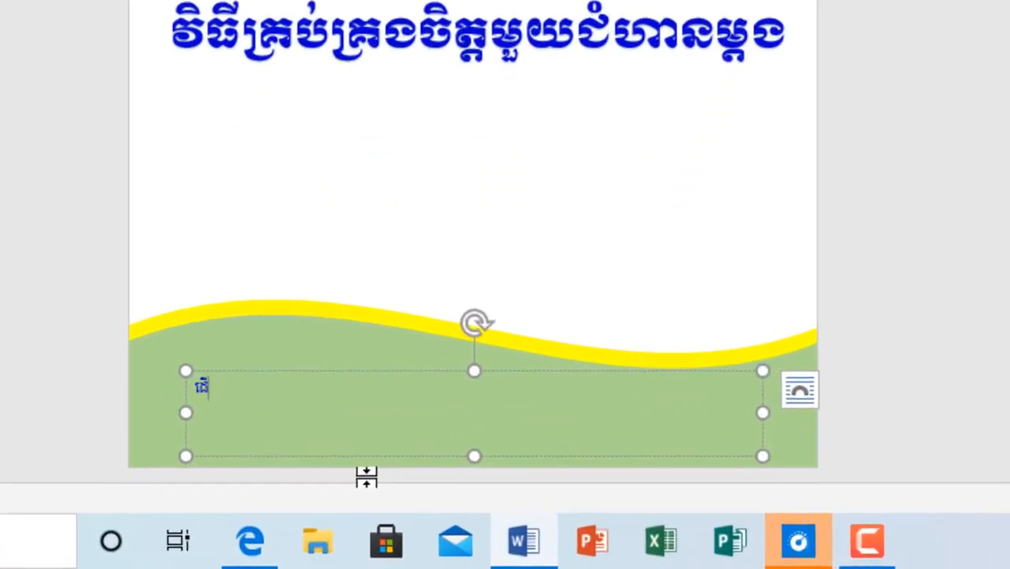
scroll(238, 373, up, 5)
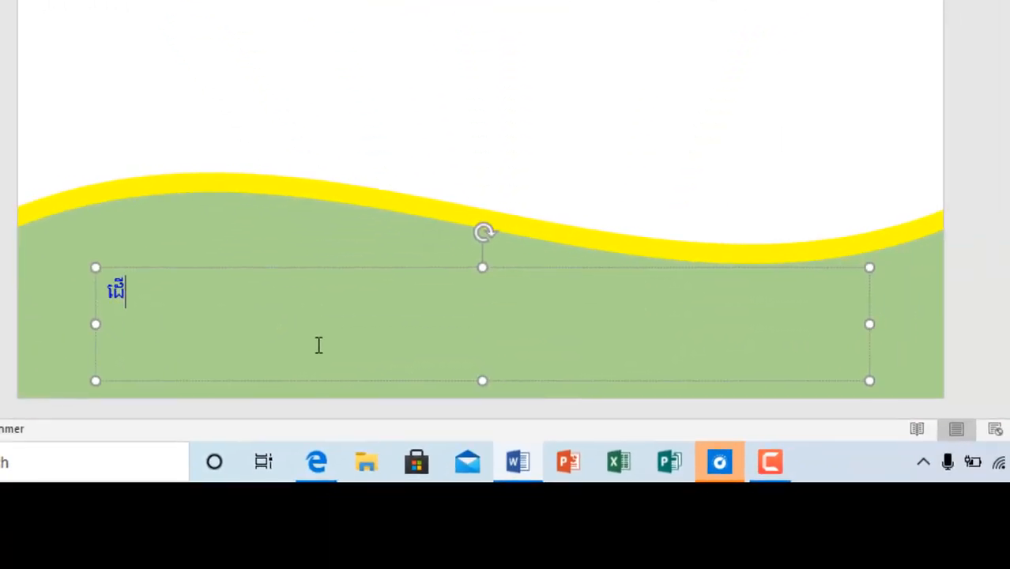
scroll(230, 283, up, 1)
scroll(312, 283, up, 2)
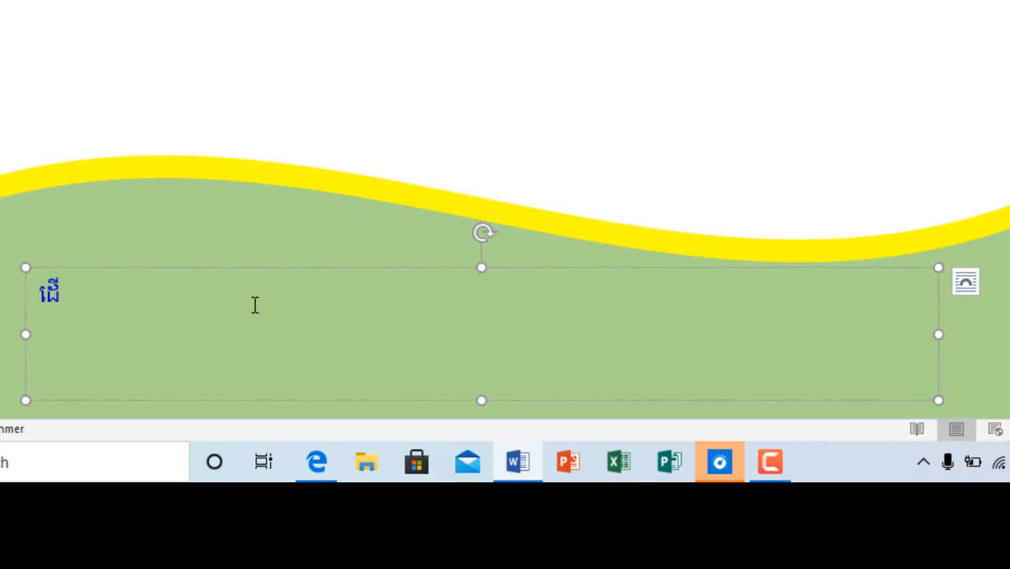